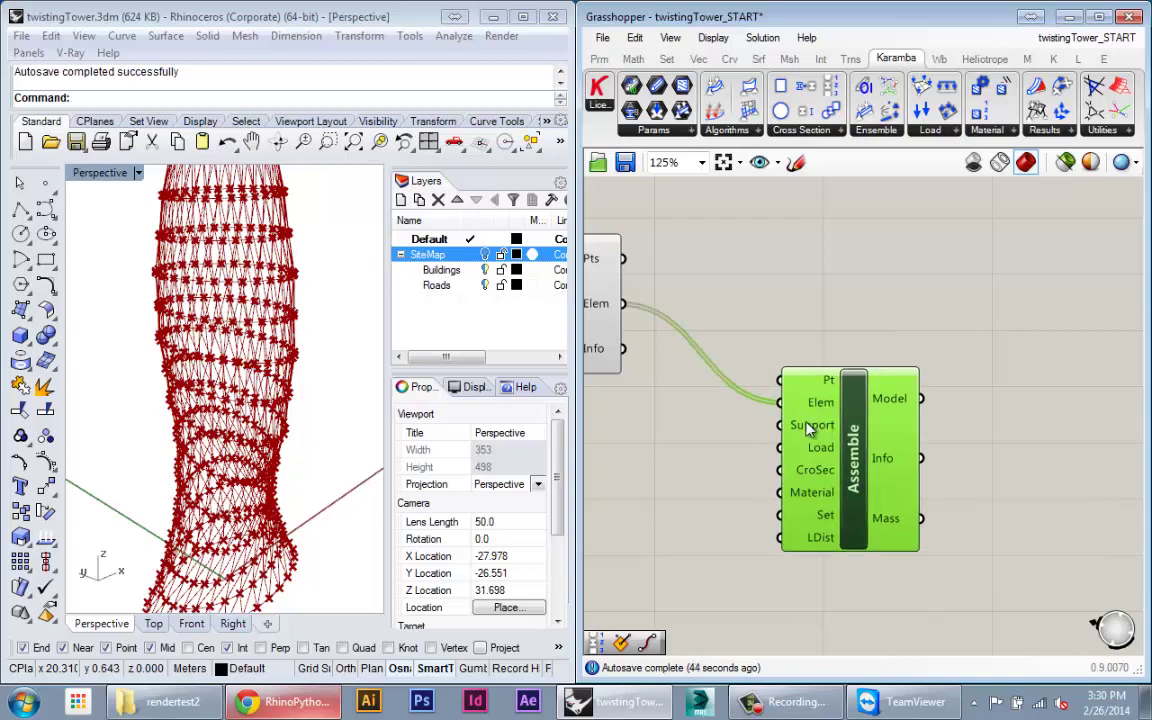
- Examine the lowest ring of points at the base of the twisting tower from several angles
right_drag(810, 428, 927, 398)
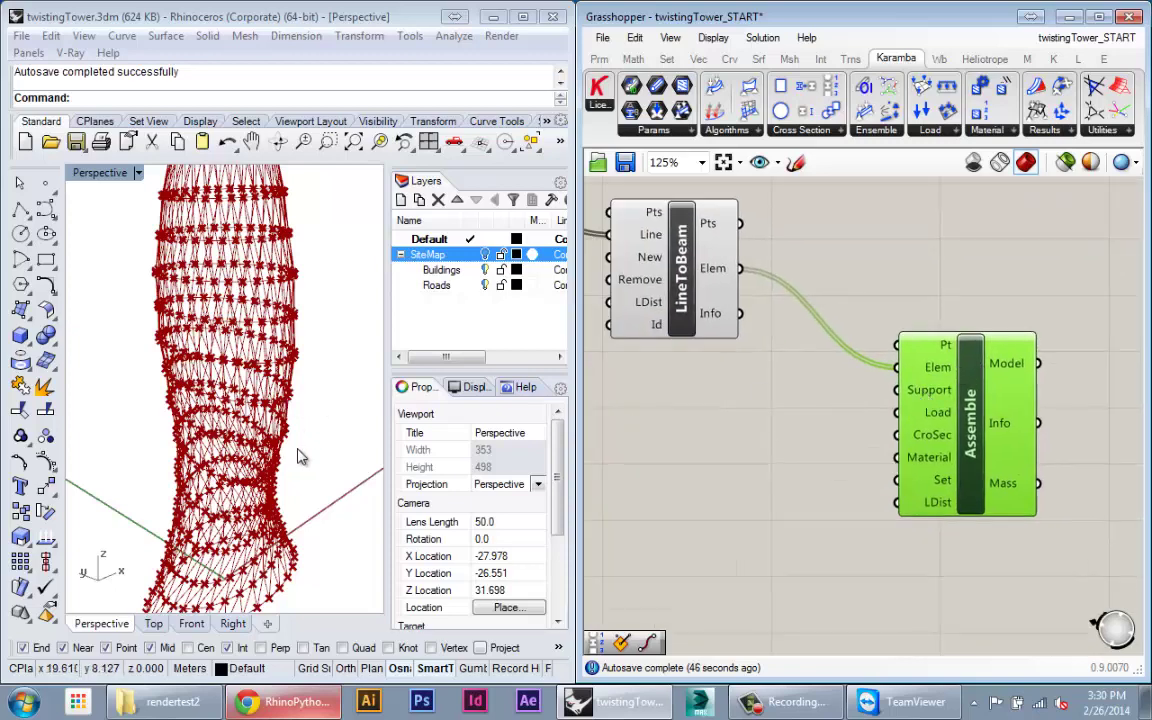
scroll(278, 492, down, 5)
right_drag(278, 492, 257, 532)
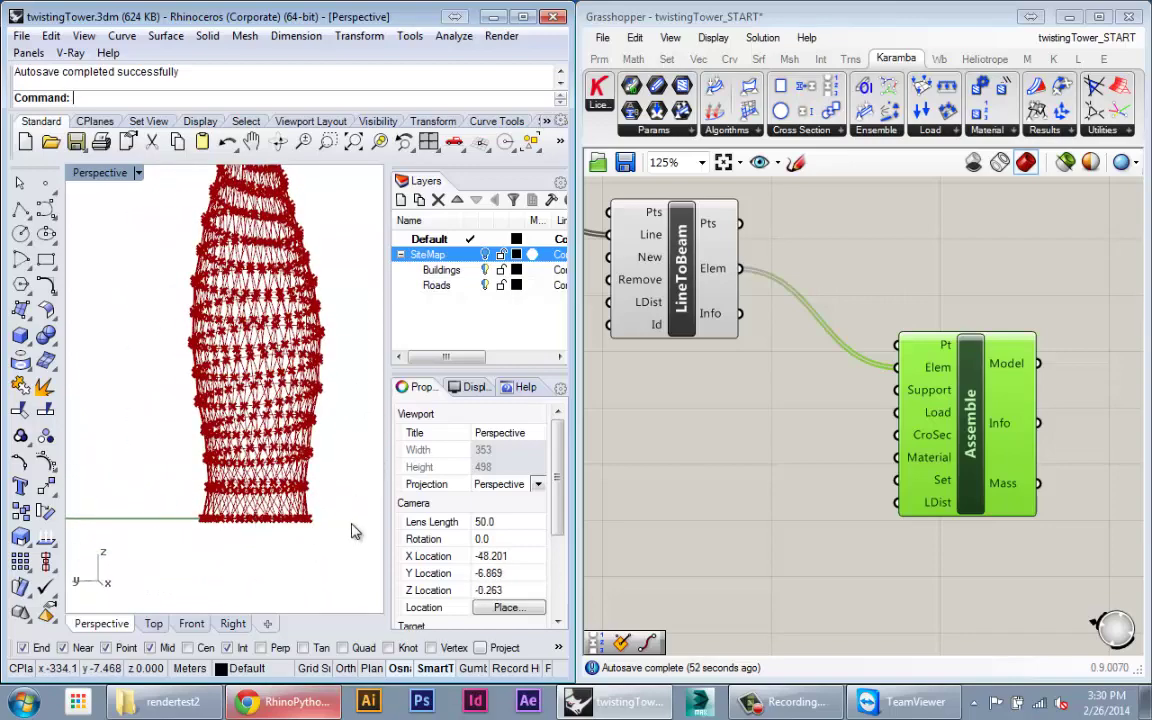
right_drag(347, 530, 262, 492)
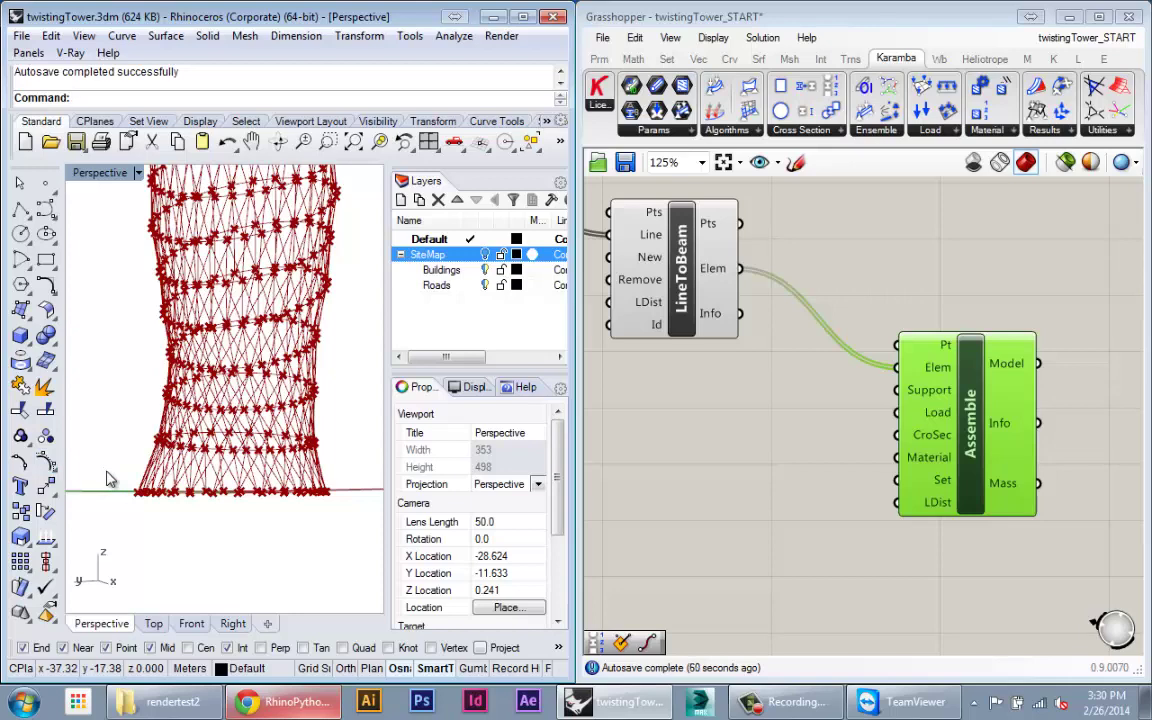
mouse_move(318, 374)
right_down()
mouse_move(300, 420)
mouse_move(222, 415)
mouse_move(235, 205)
mouse_move(307, 366)
right_up()
scroll(275, 551, up, 3)
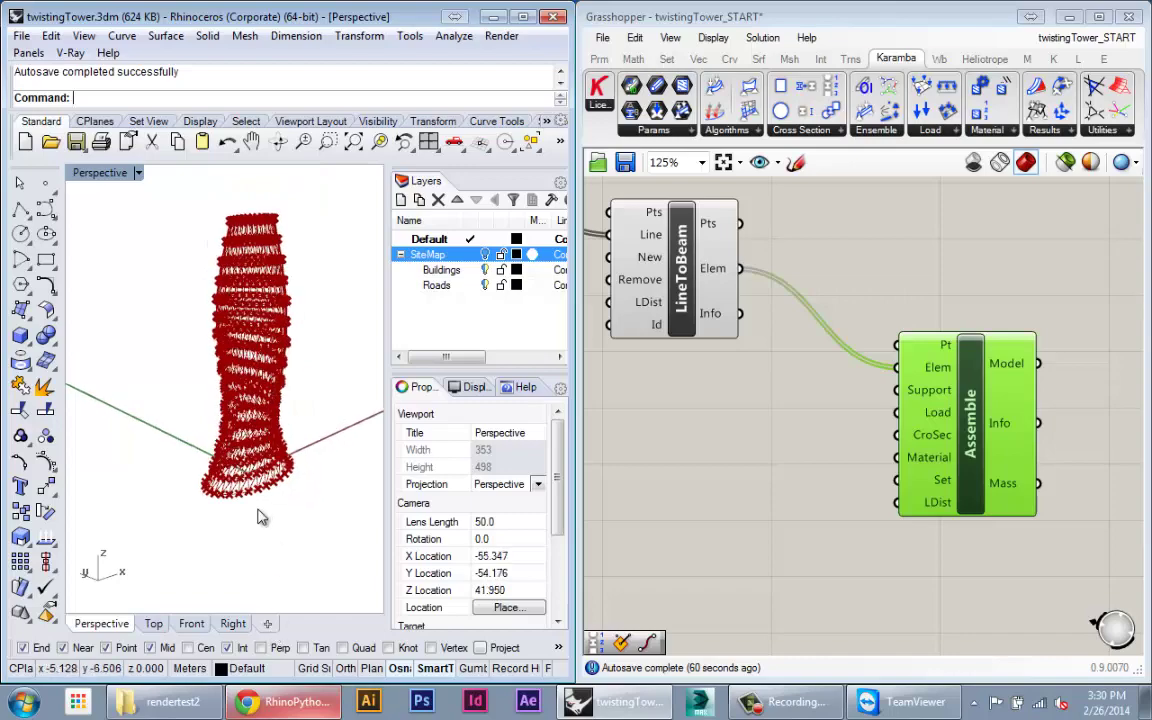
key(ctrl+shift+e)
scroll(228, 457, up, 4)
right_drag(209, 470, 158, 472)
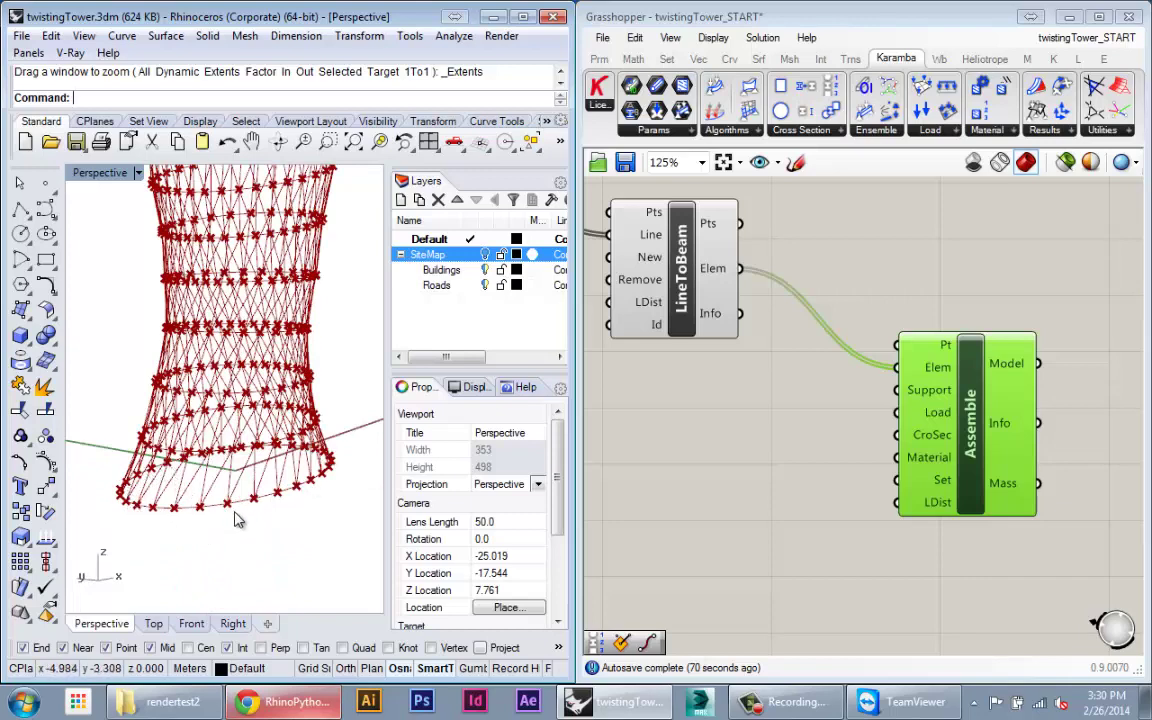
right_drag(218, 474, 255, 535)
scroll(260, 548, up, 1)
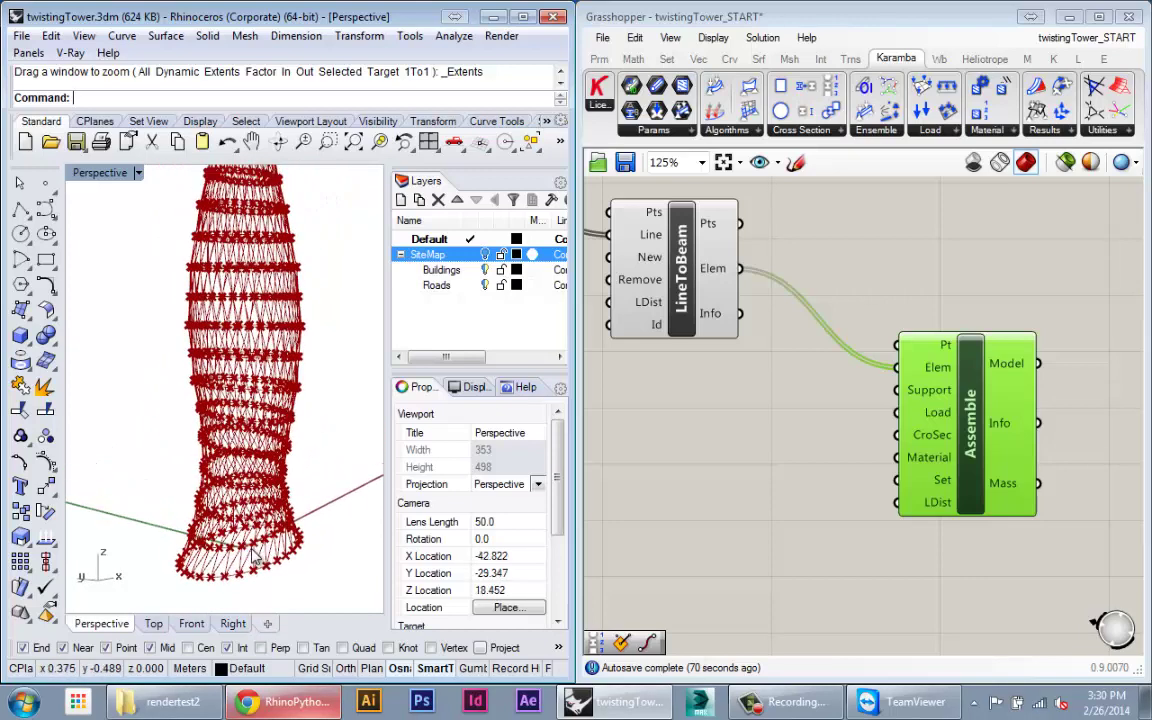
- Reposition the Assemble component on the canvas so it lines up with the LineToBeam component
drag(940, 490, 894, 494)
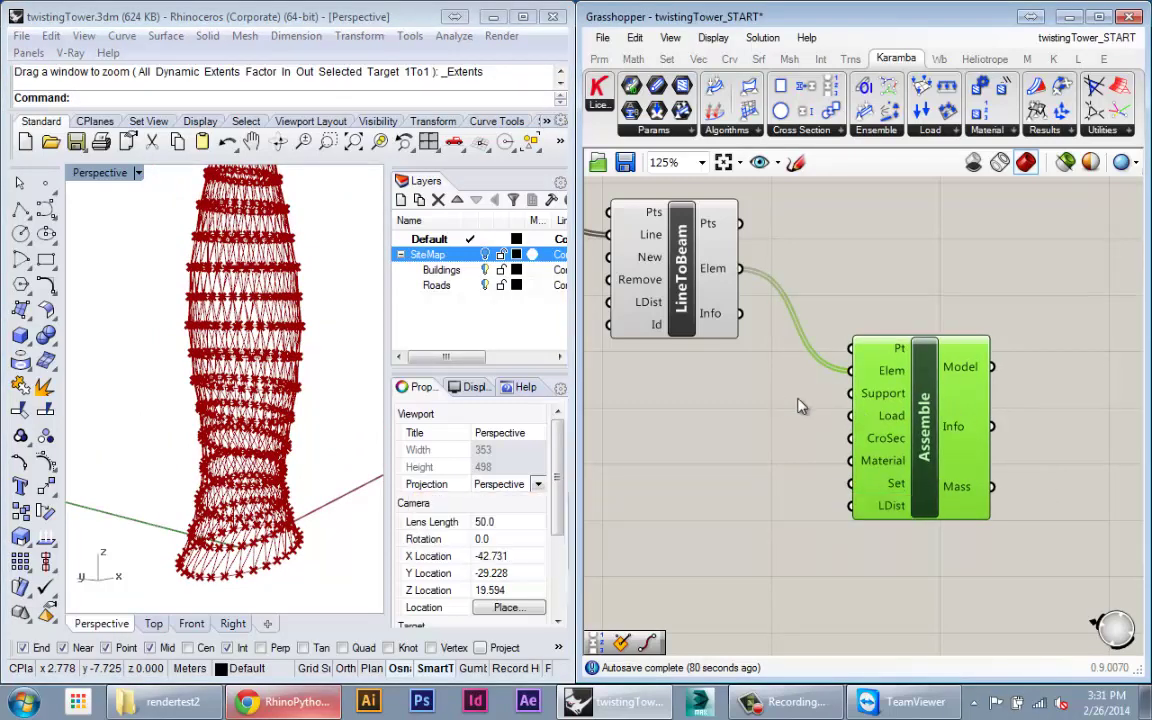
scroll(970, 548, down, 3)
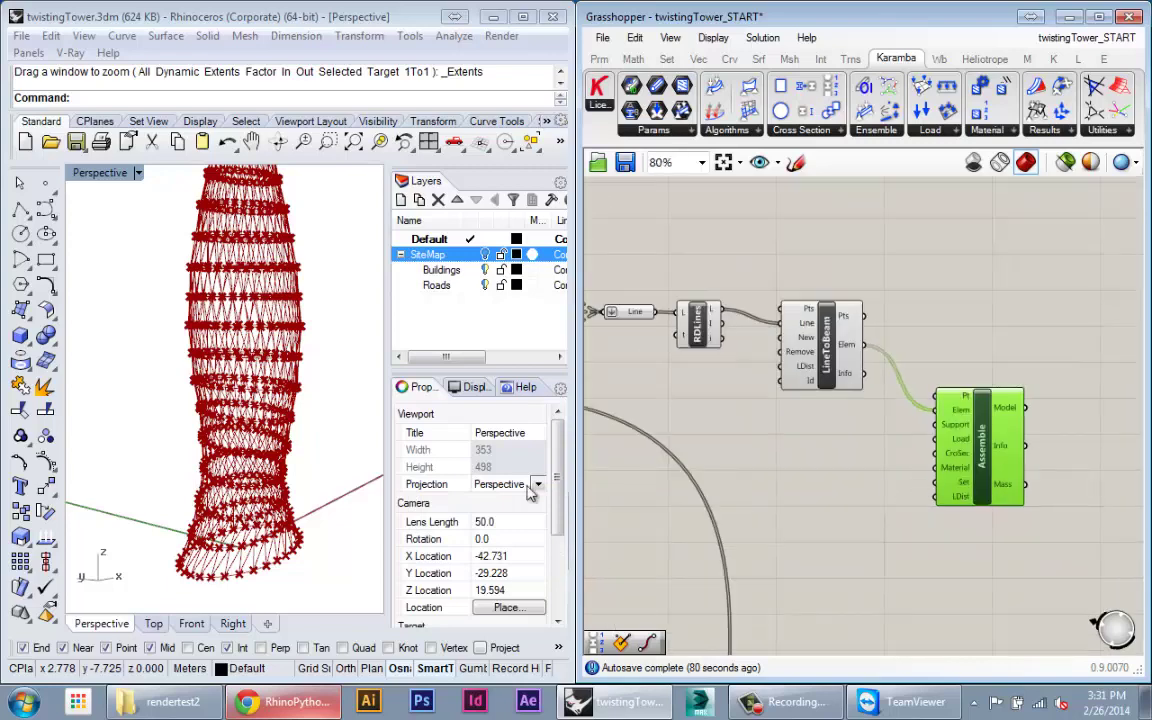
right_drag(285, 618, 240, 490)
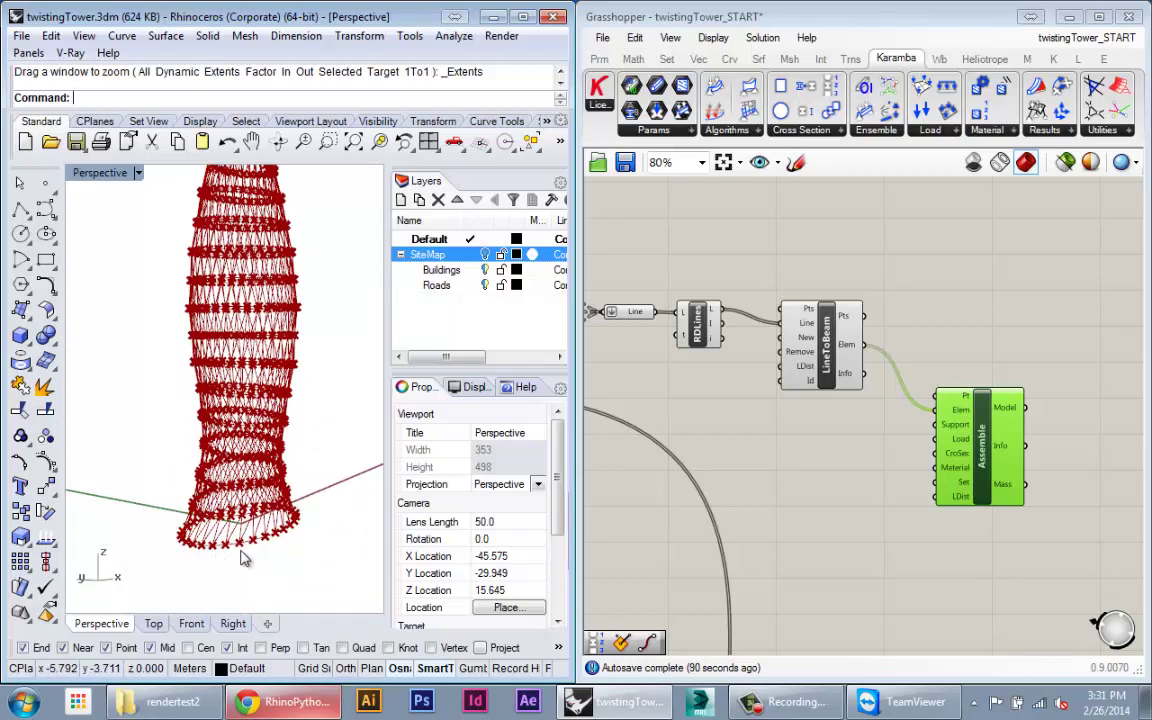
mouse_move(991, 480)
mouse_down()
mouse_move(999, 440)
mouse_move(993, 466)
mouse_up()
right_drag(855, 478, 903, 470)
scroll(903, 470, up, 2)
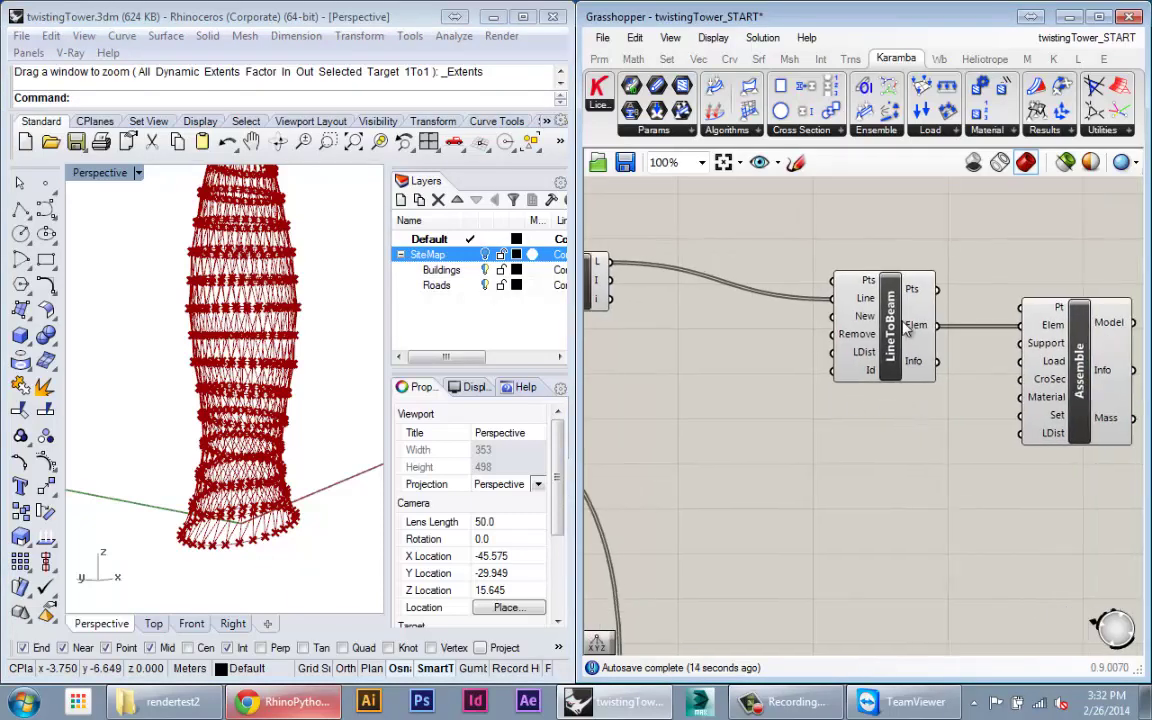
- Move the LineToBeam component closer to RDLines and check its highlighted points on the whole tower
drag(900, 342, 755, 321)
right_drag(765, 316, 875, 331)
click(95, 328)
right_drag(268, 302, 276, 400)
shift+right_drag(273, 493, 268, 563)
right_drag(262, 400, 255, 462)
scroll(262, 420, down, 1)
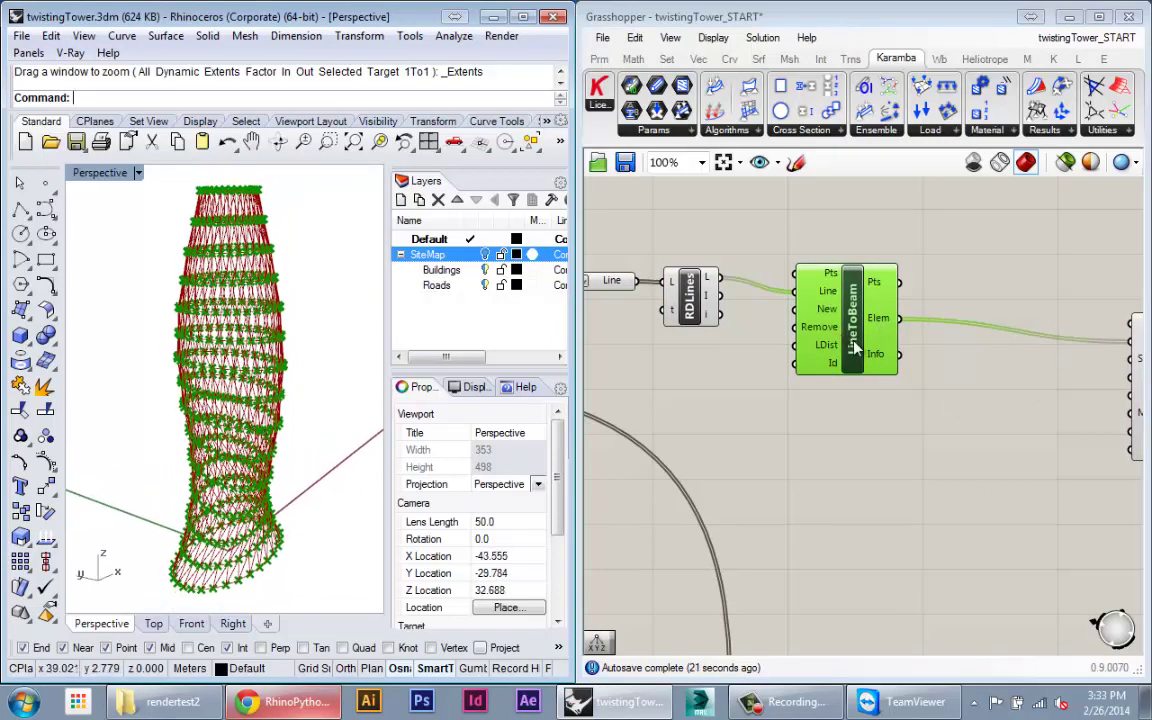
drag(824, 330, 808, 316)
mouse_move(862, 280)
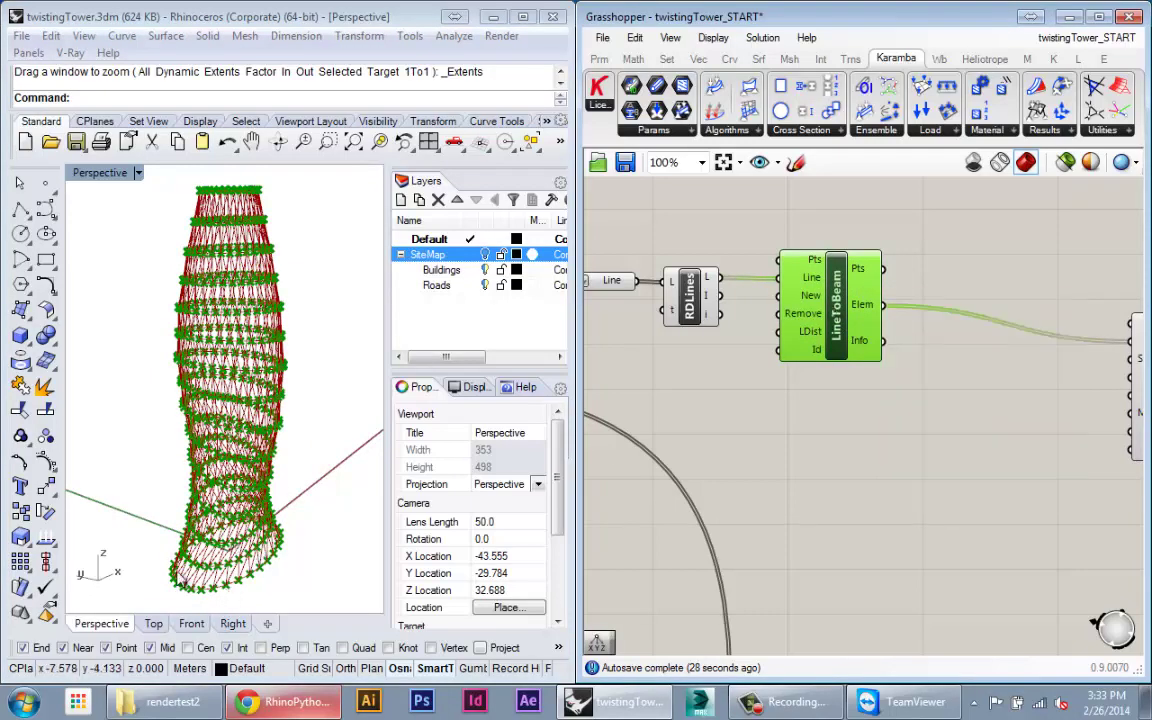
- Add a Deconstruct point component below LineToBeam and feed it from the Pts output of LineToBeam
double_click(906, 478)
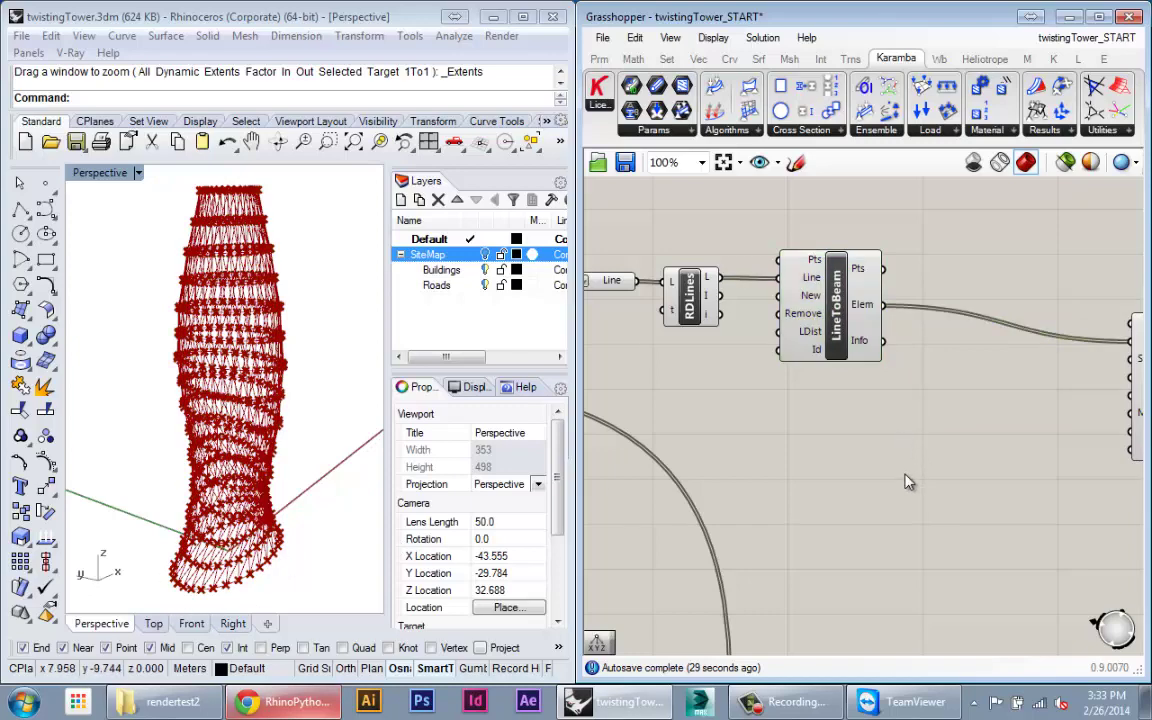
text(deco)
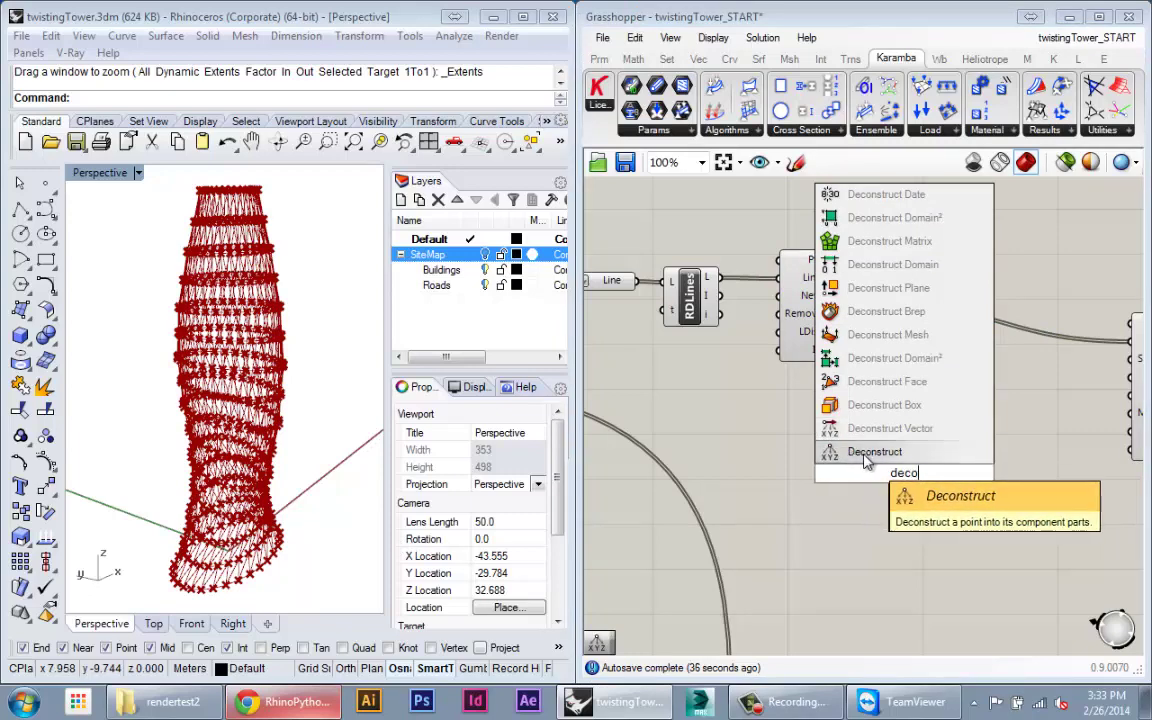
click(868, 455)
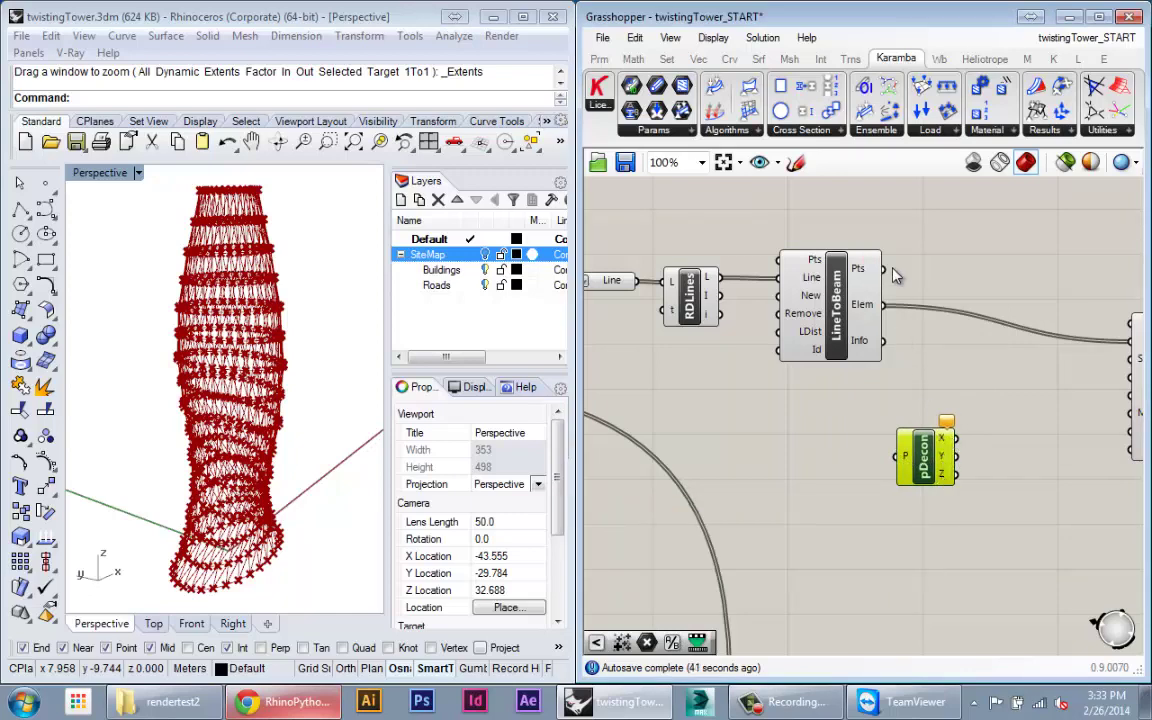
drag(884, 268, 922, 552)
right_drag(979, 580, 846, 506)
scroll(802, 492, up, 1)
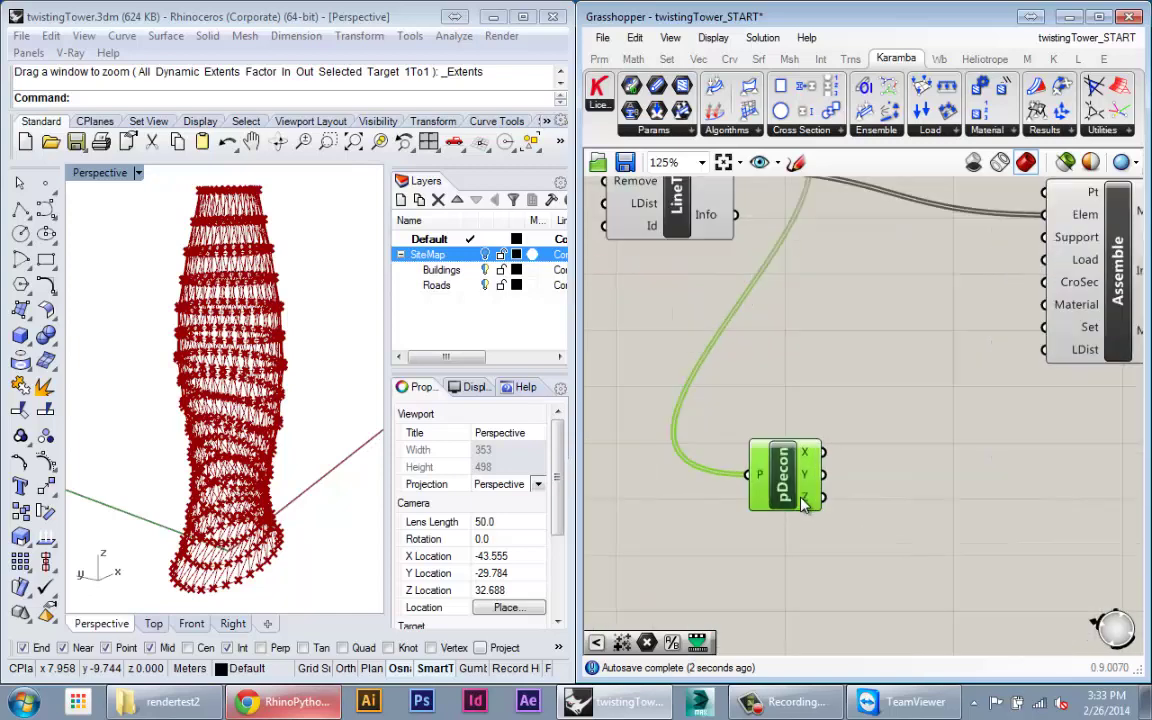
- Add a Smaller Than component next to the Deconstruct component
mouse_move(801, 503)
click(343, 484)
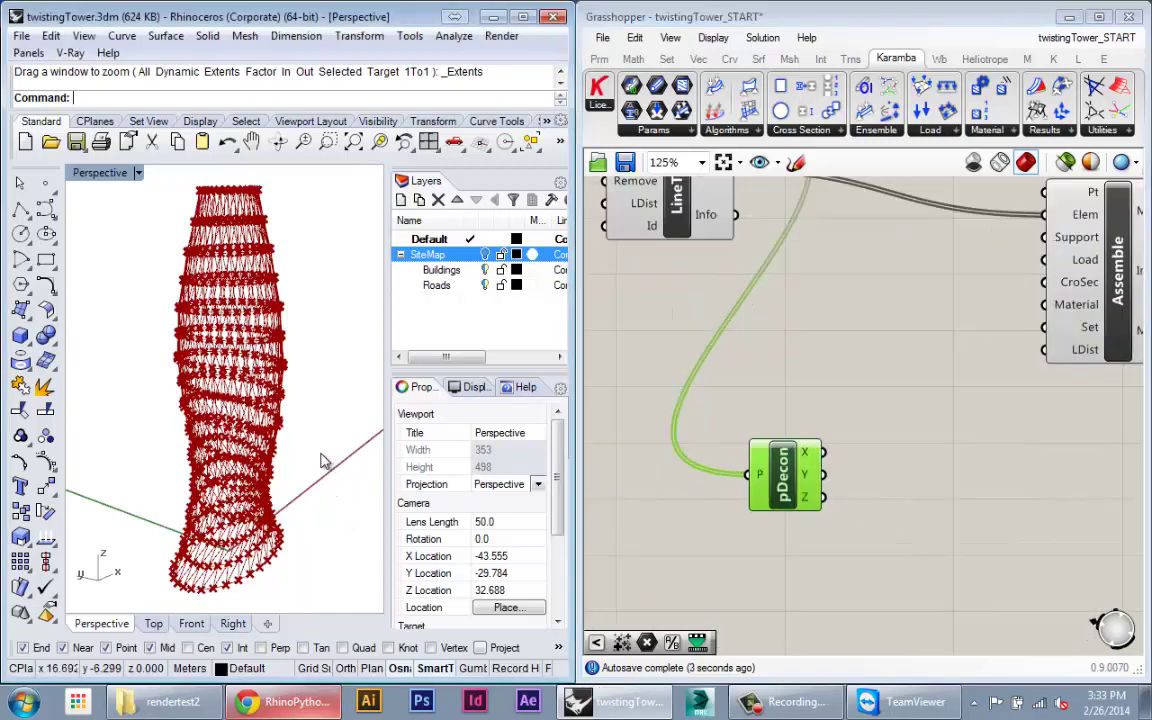
right_drag(322, 447, 258, 571)
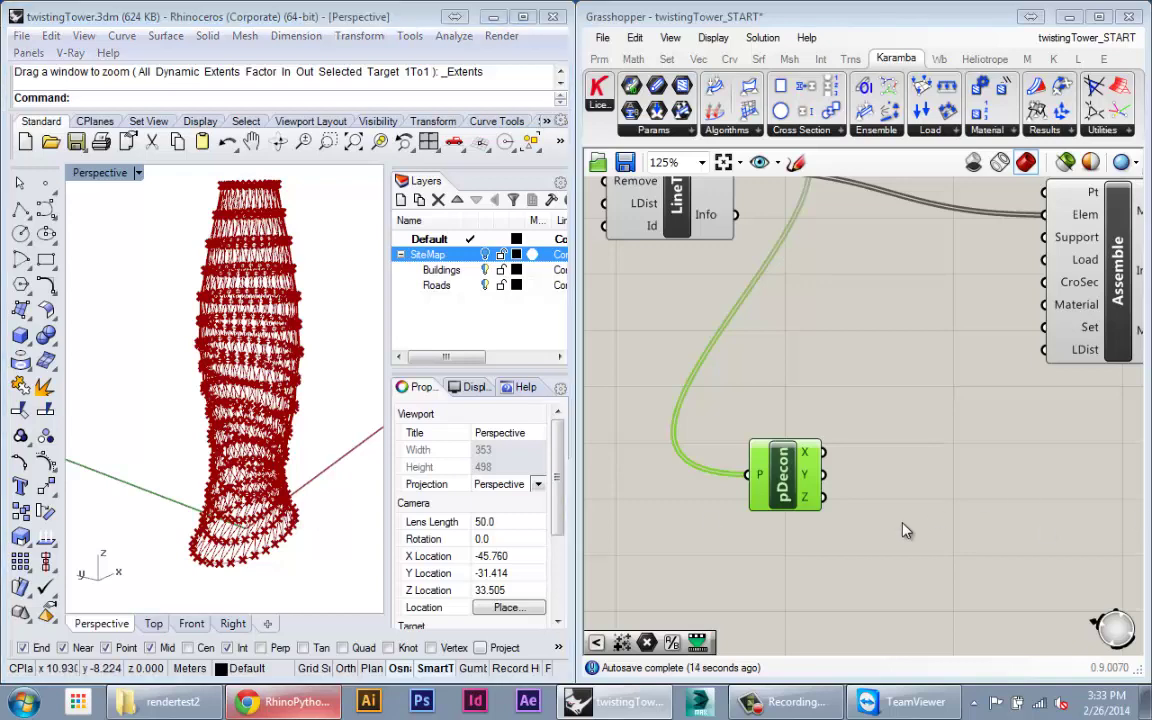
double_click(937, 543)
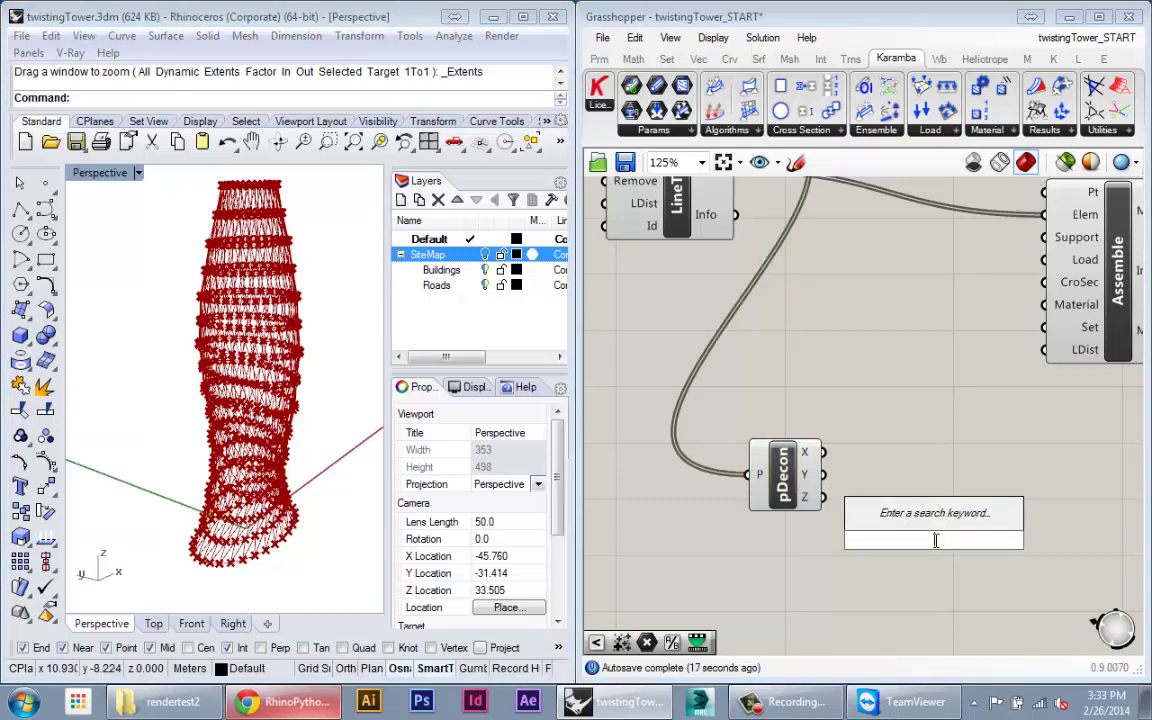
text(<)
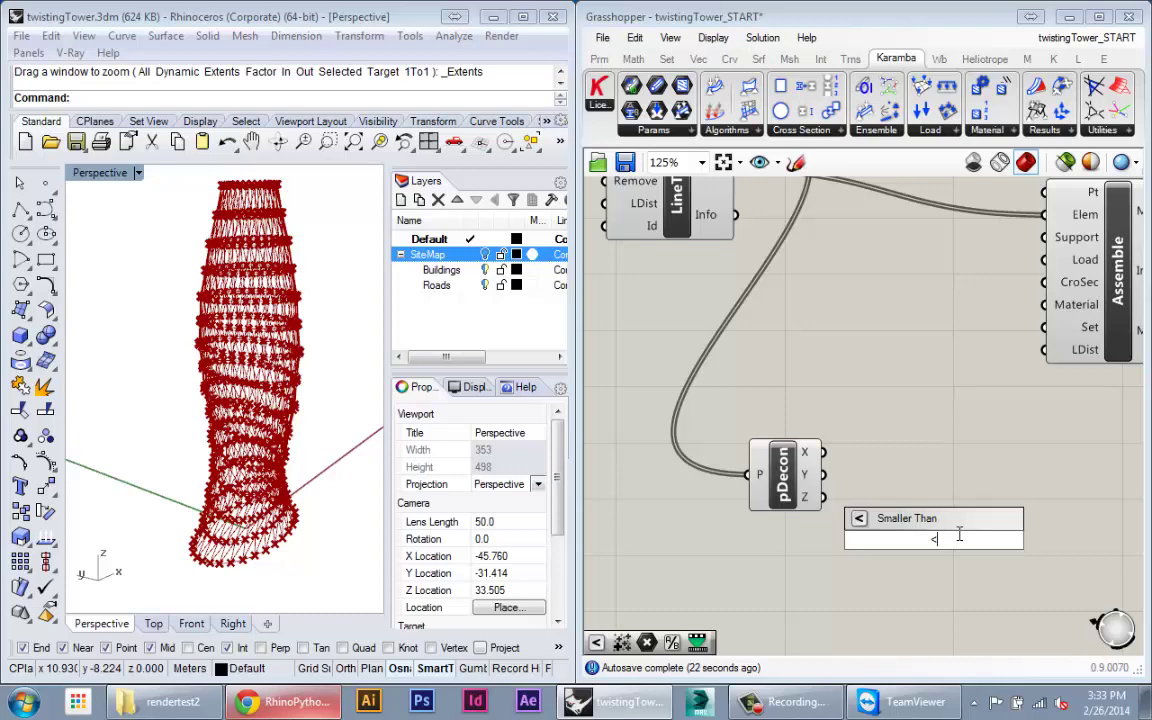
key(Return)
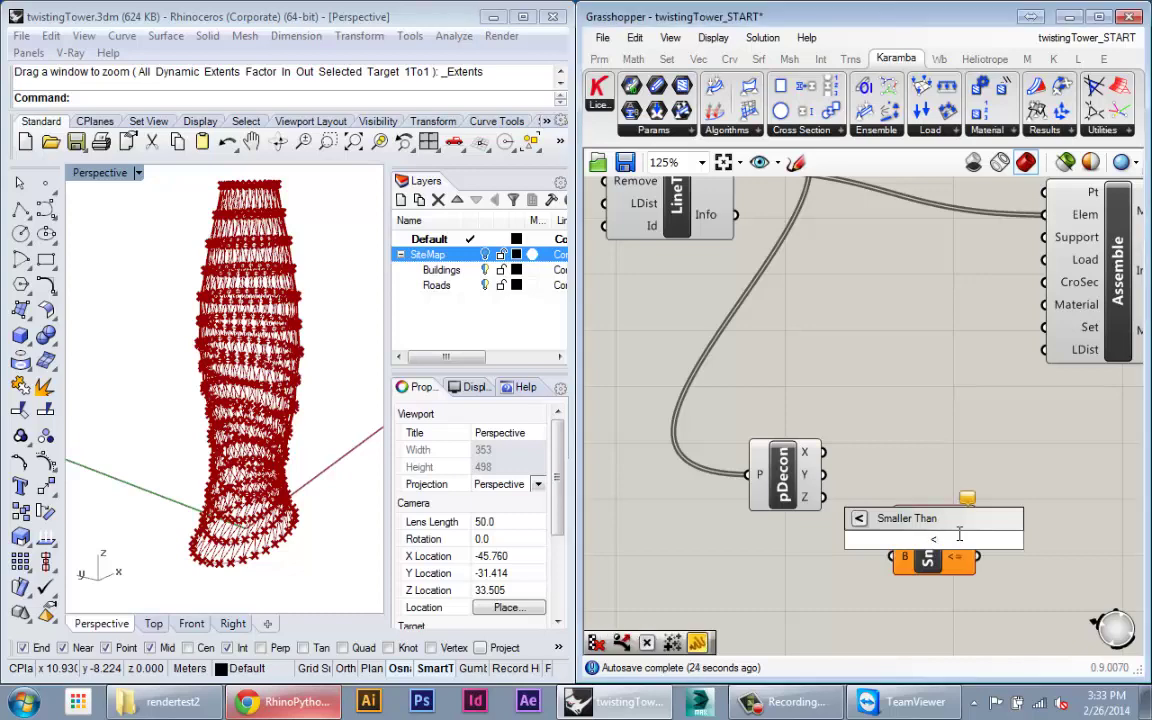
- Create a number slider set to 0.01 and connect it to the B input of Smaller Than
double_click(720, 588)
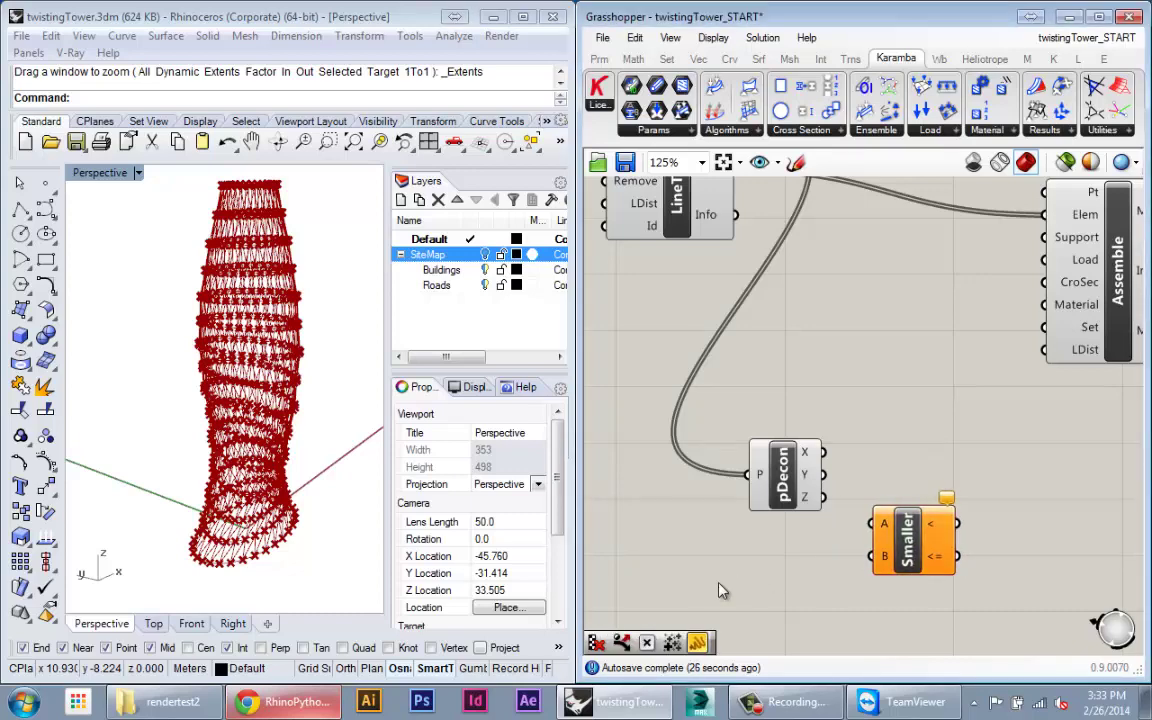
text(.01)
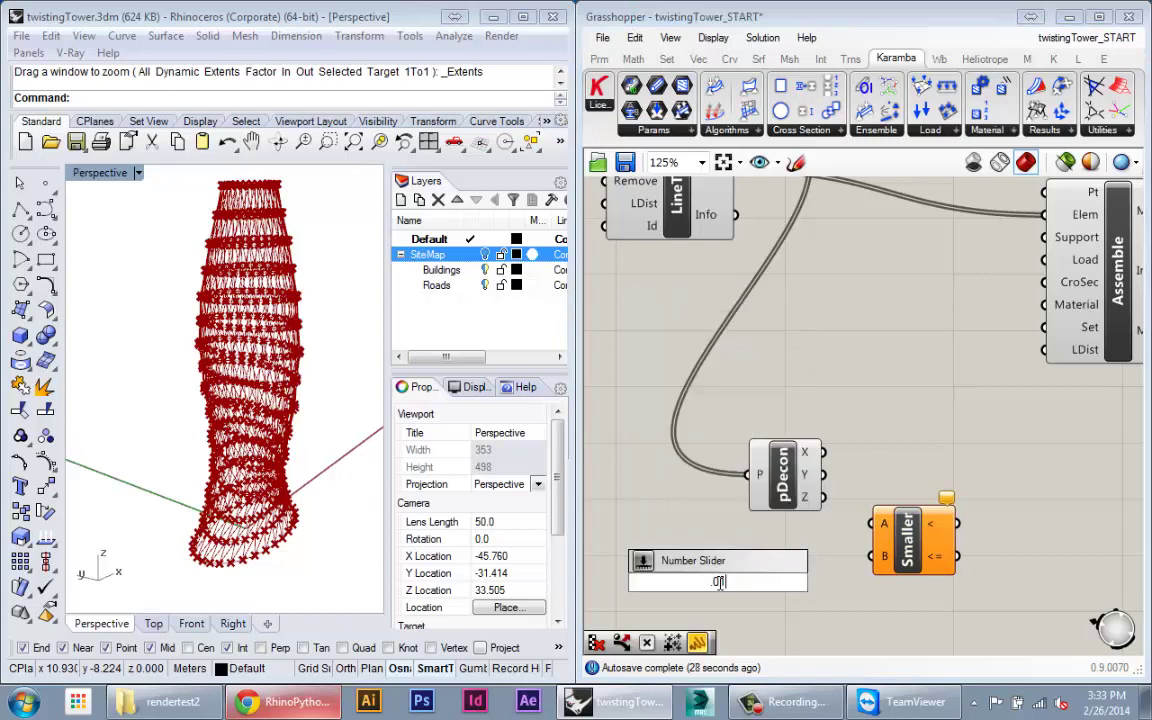
text(.01)
key(Return)
drag(812, 584, 761, 582)
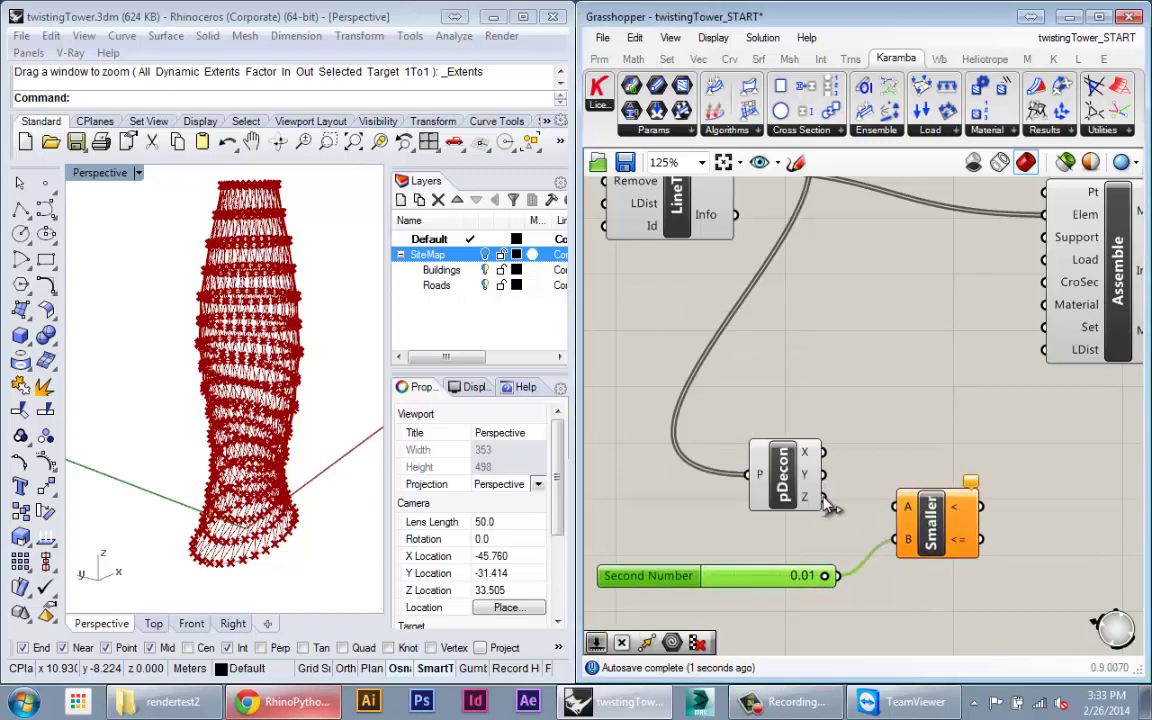
- Connect the Z output of the Deconstruct component to the A input of Smaller Than
drag(825, 499, 926, 545)
right_drag(928, 545, 860, 544)
scroll(752, 505, down, 3)
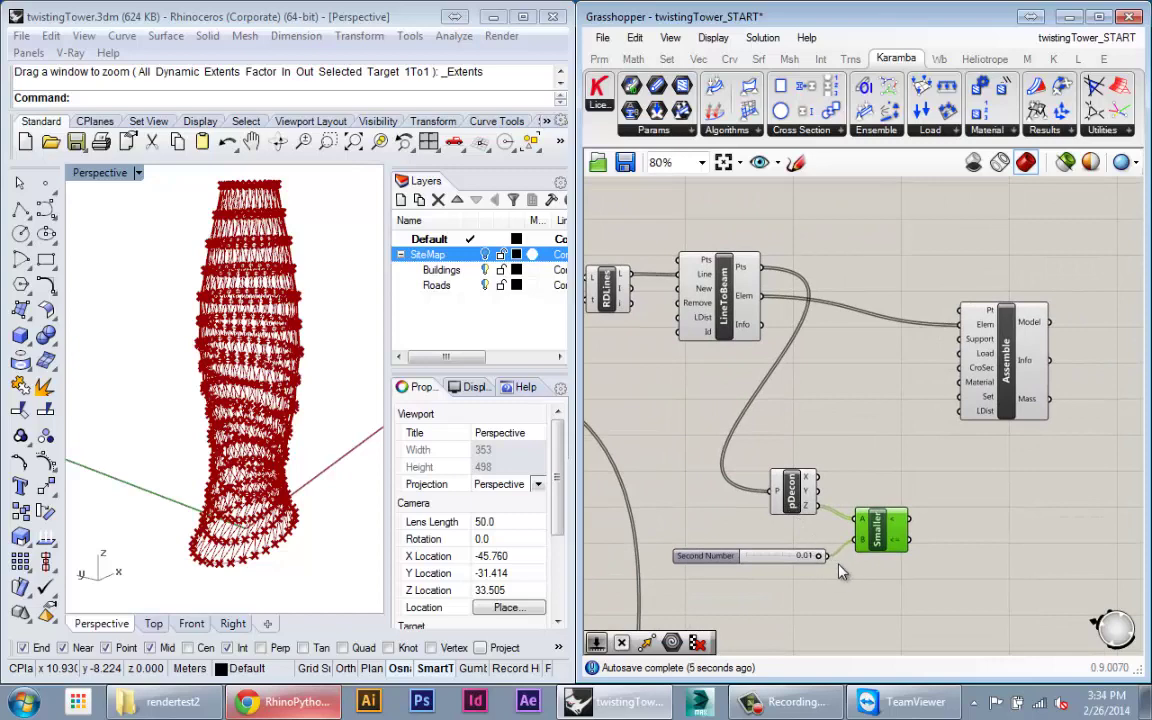
- Add a Cull Pattern component and place it just beyond the Smaller Than component
scroll(882, 540, up, 3)
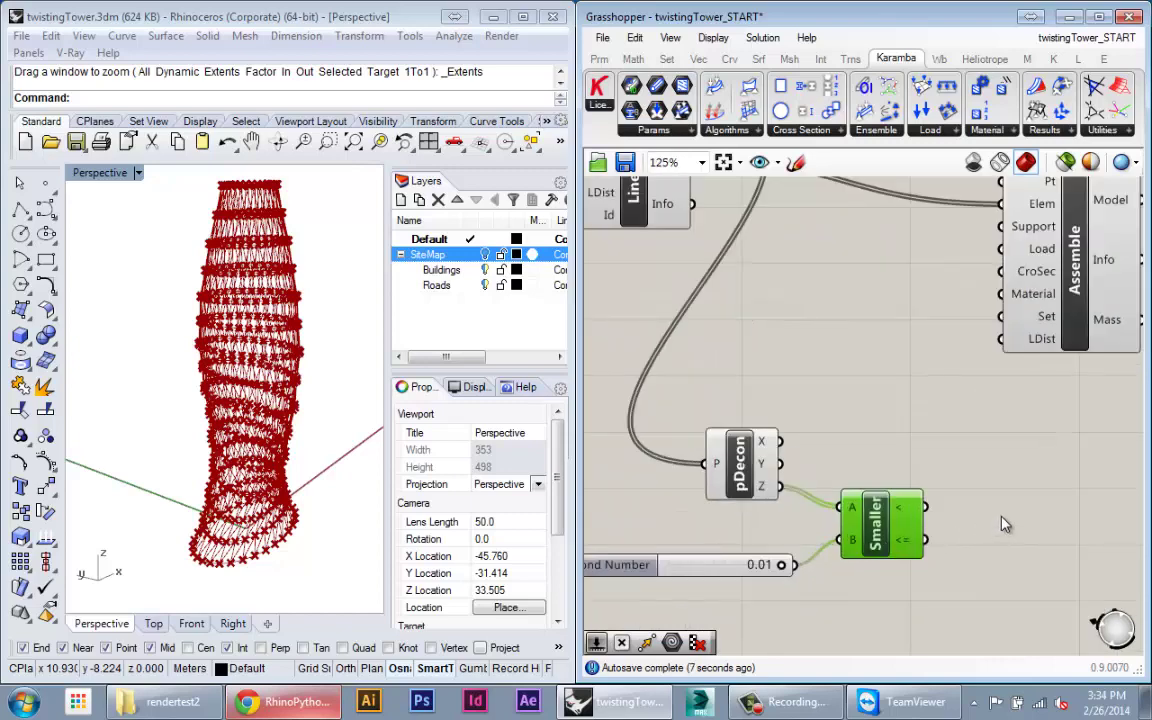
text(cull)
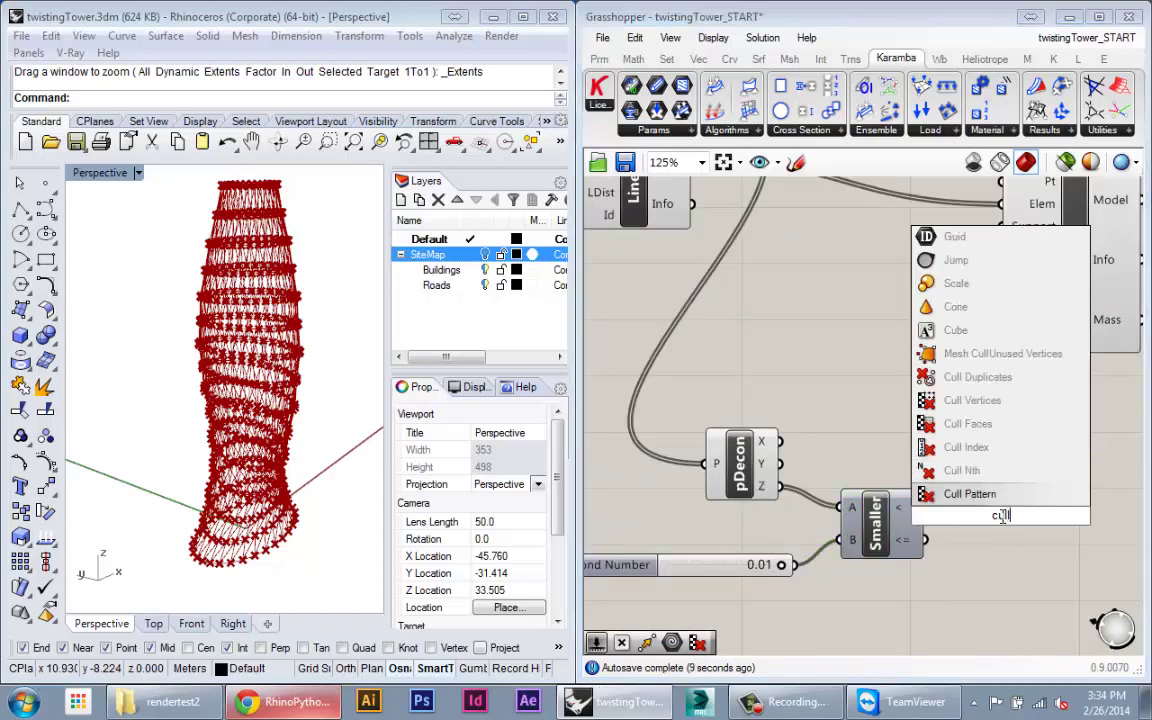
text(pa)
key(BackSpace)
key(BackSpace)
key(BackSpace)
key(BackSpace)
key(BackSpace)
key(BackSpace)
text(cull)
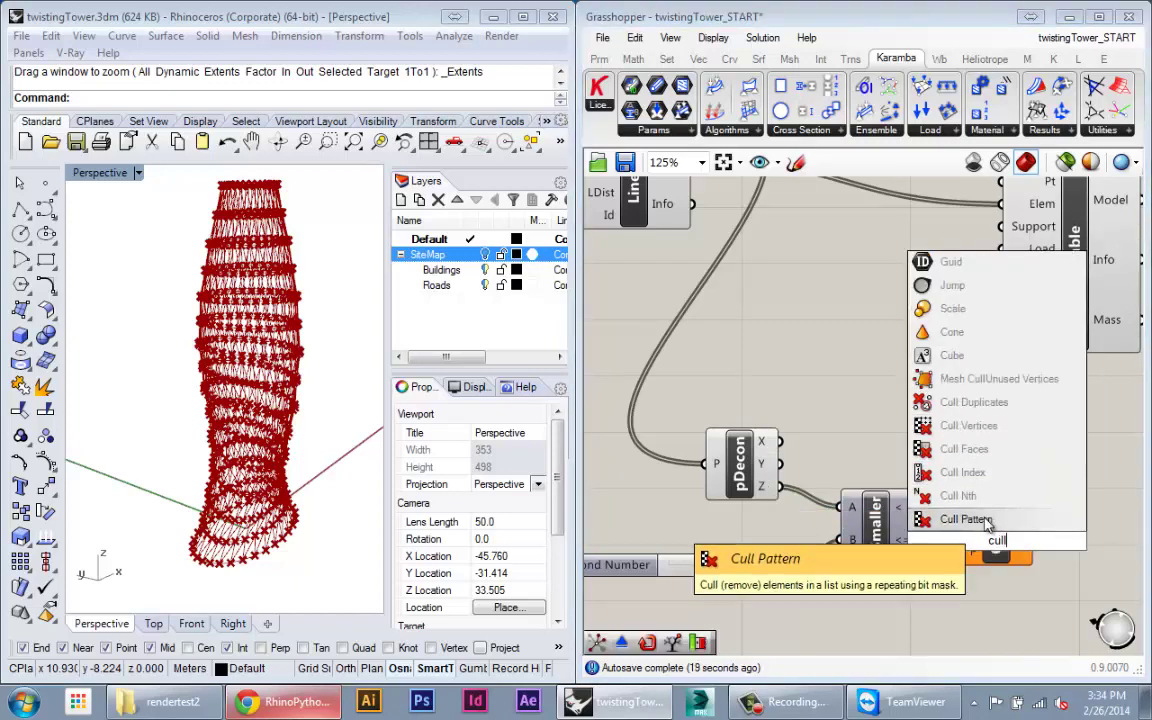
click(990, 516)
right_drag(912, 500, 913, 570)
drag(1013, 566, 1005, 556)
right_drag(979, 550, 927, 534)
scroll(927, 532, down, 1)
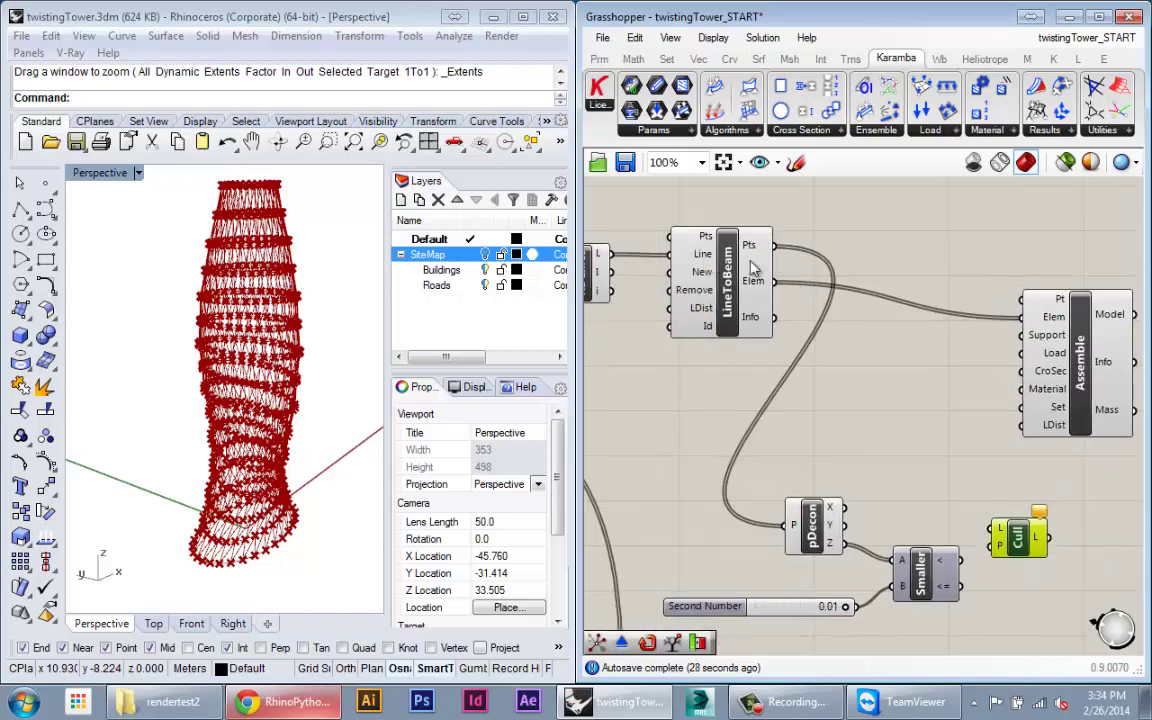
drag(1022, 549, 1034, 544)
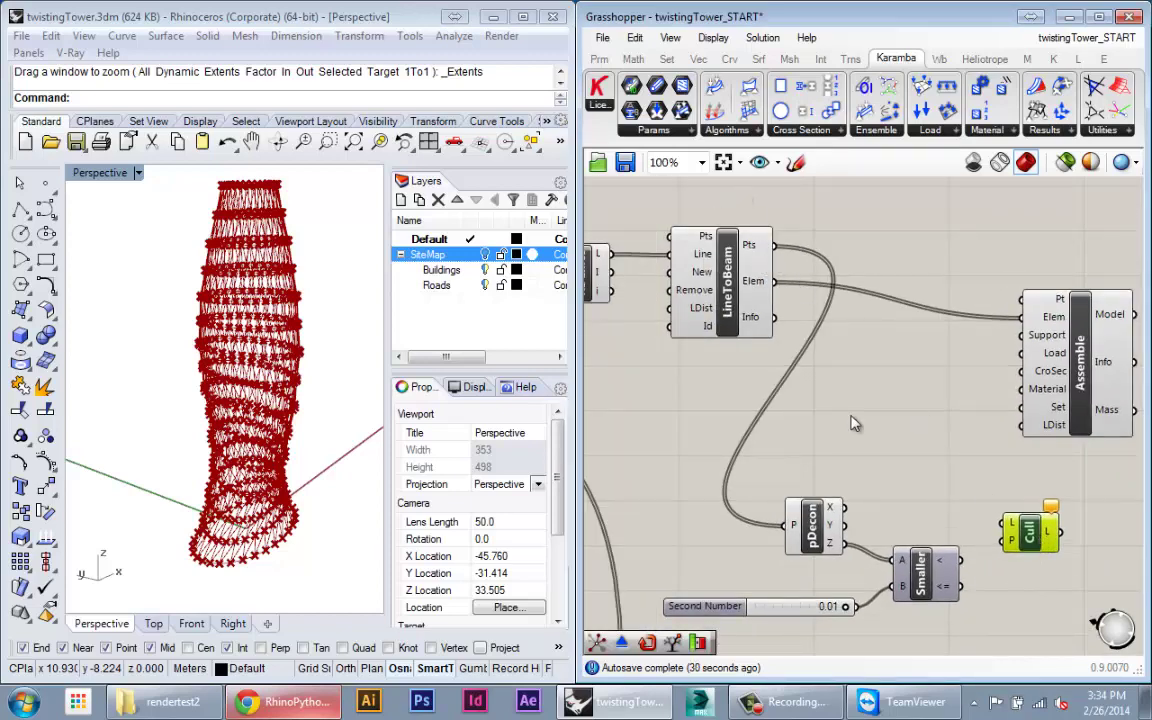
- Connect the LineToBeam Pts output to the Cull list input and the Smaller Than "<" output to its pattern input
mouse_move(940, 568)
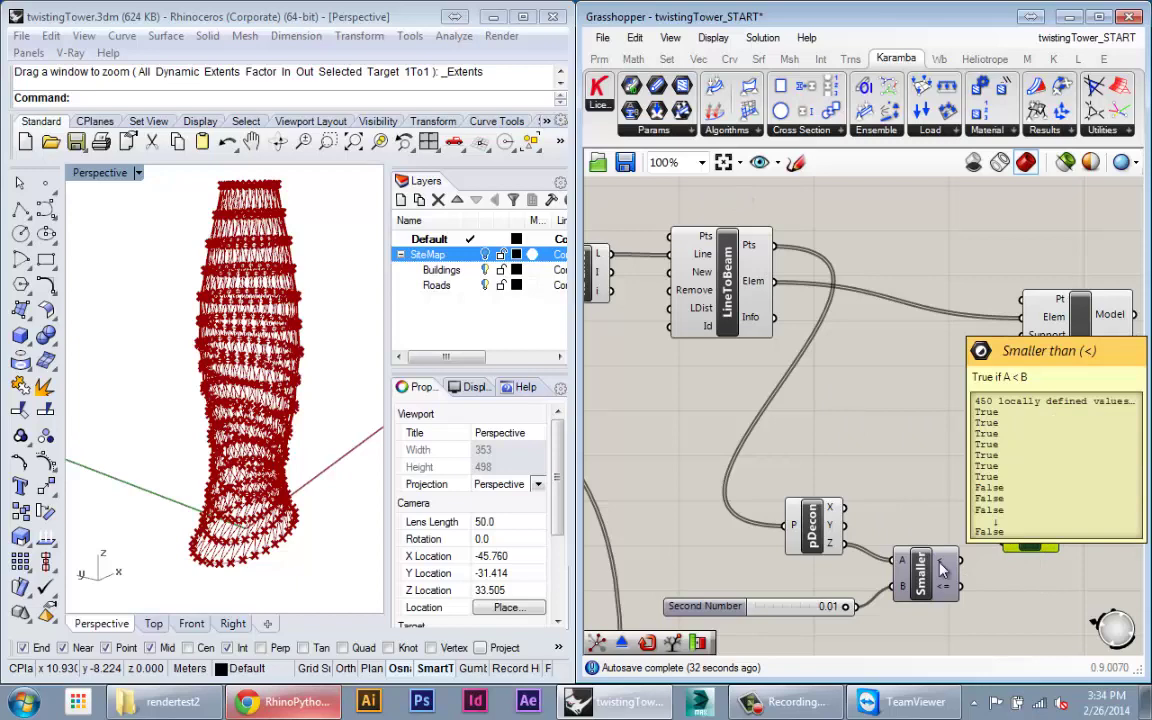
drag(775, 246, 1040, 528)
mouse_move(1025, 538)
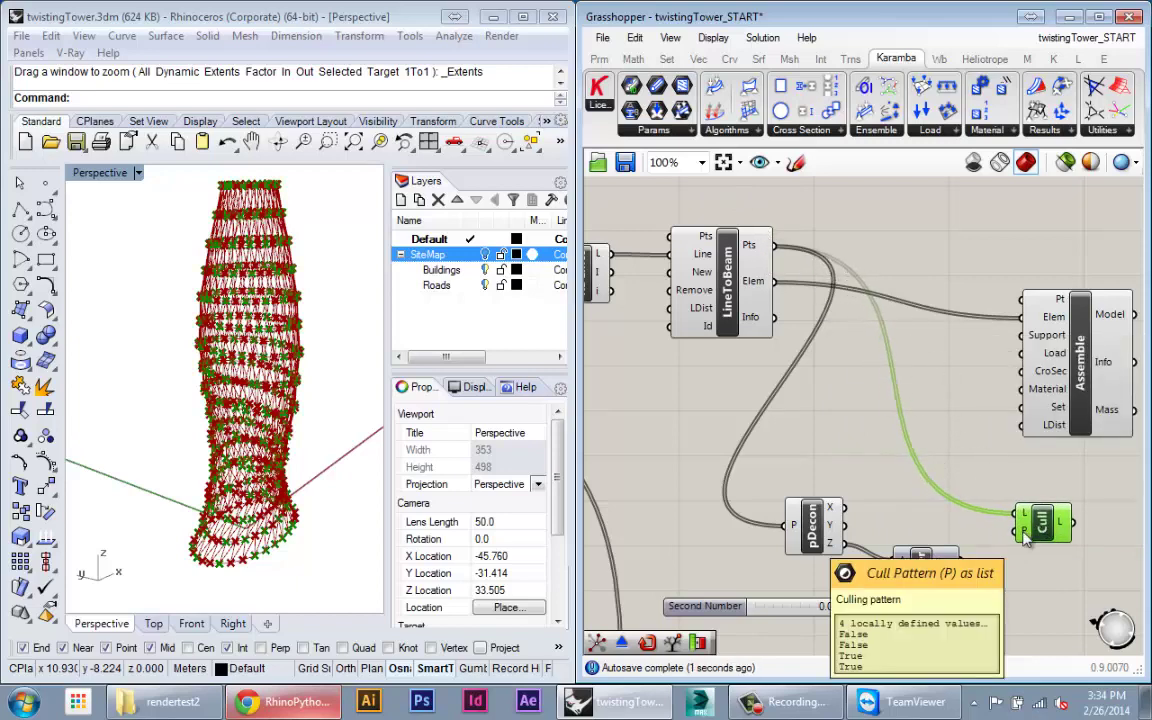
right_drag(1023, 538, 984, 532)
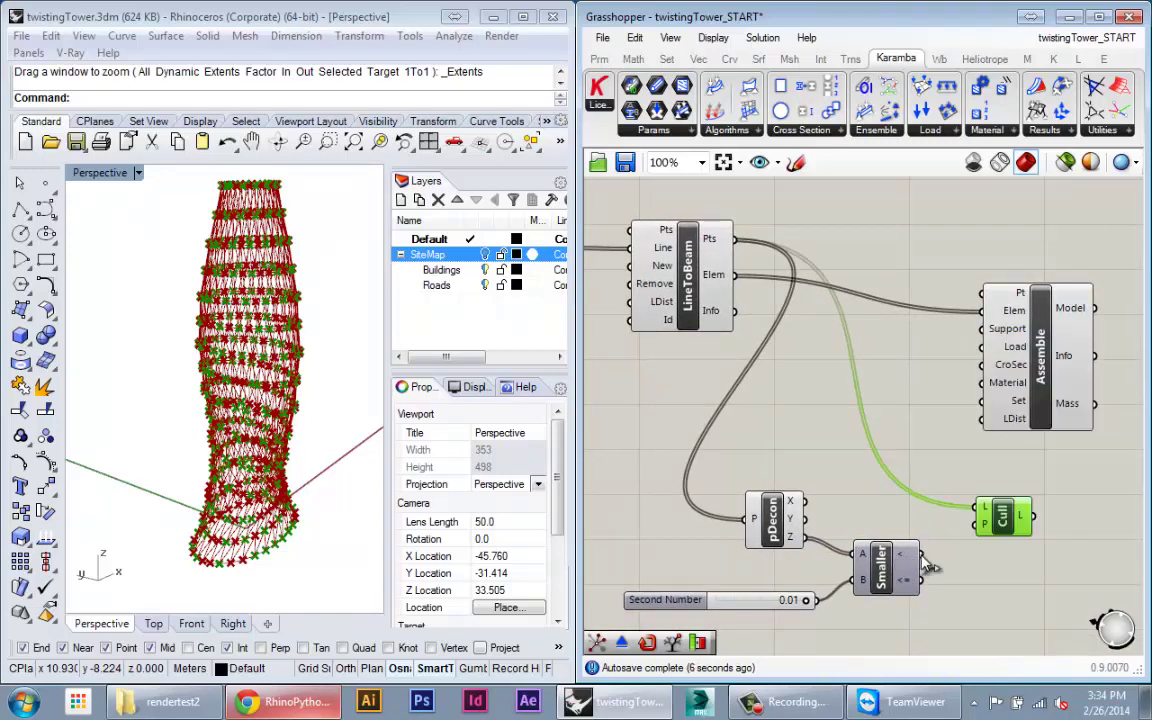
drag(919, 553, 976, 522)
right_drag(906, 572, 868, 562)
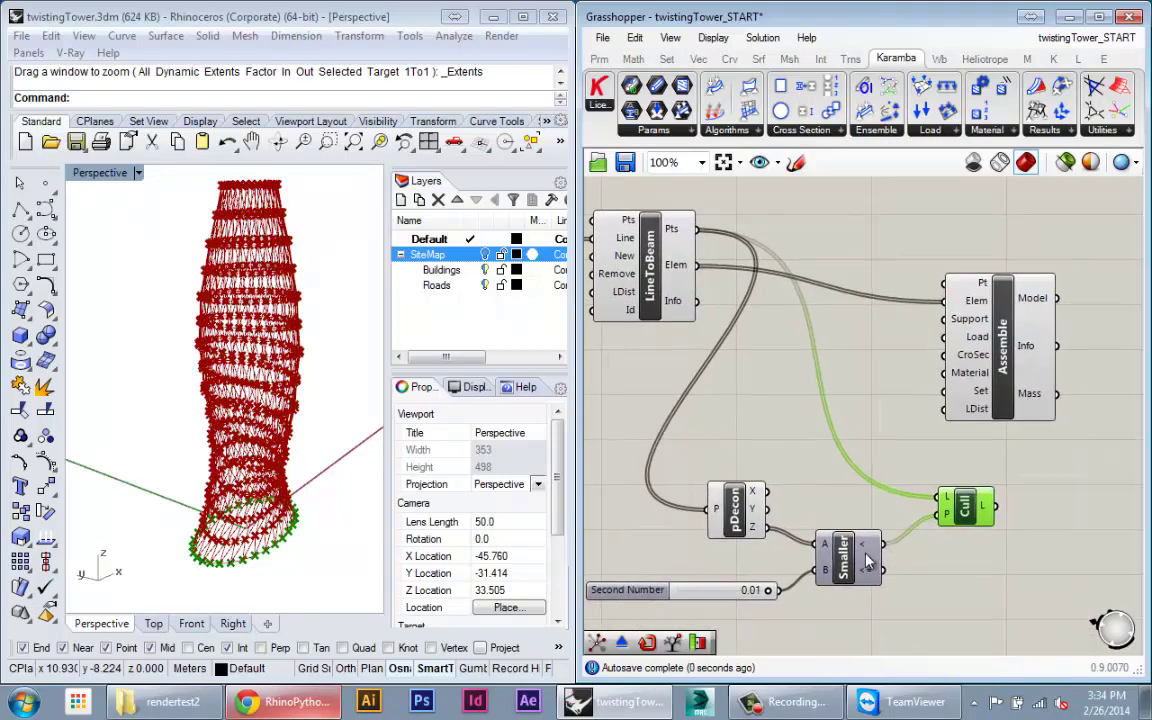
scroll(868, 562, up, 2)
scroll(927, 552, down, 2)
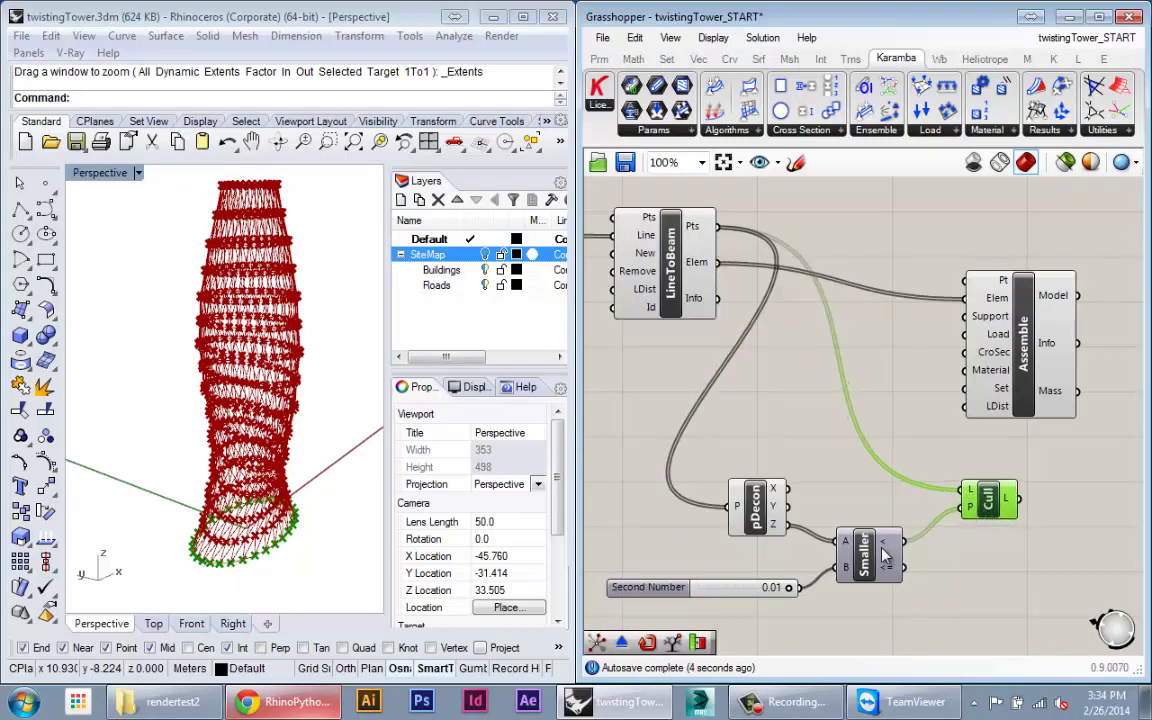
- Turn off the preview of the point Deconstruct, Smaller Than and 0.01 slider components
mouse_move(884, 556)
drag(870, 625, 763, 475)
middle_click(793, 377)
click(847, 324)
right_drag(803, 447, 860, 447)
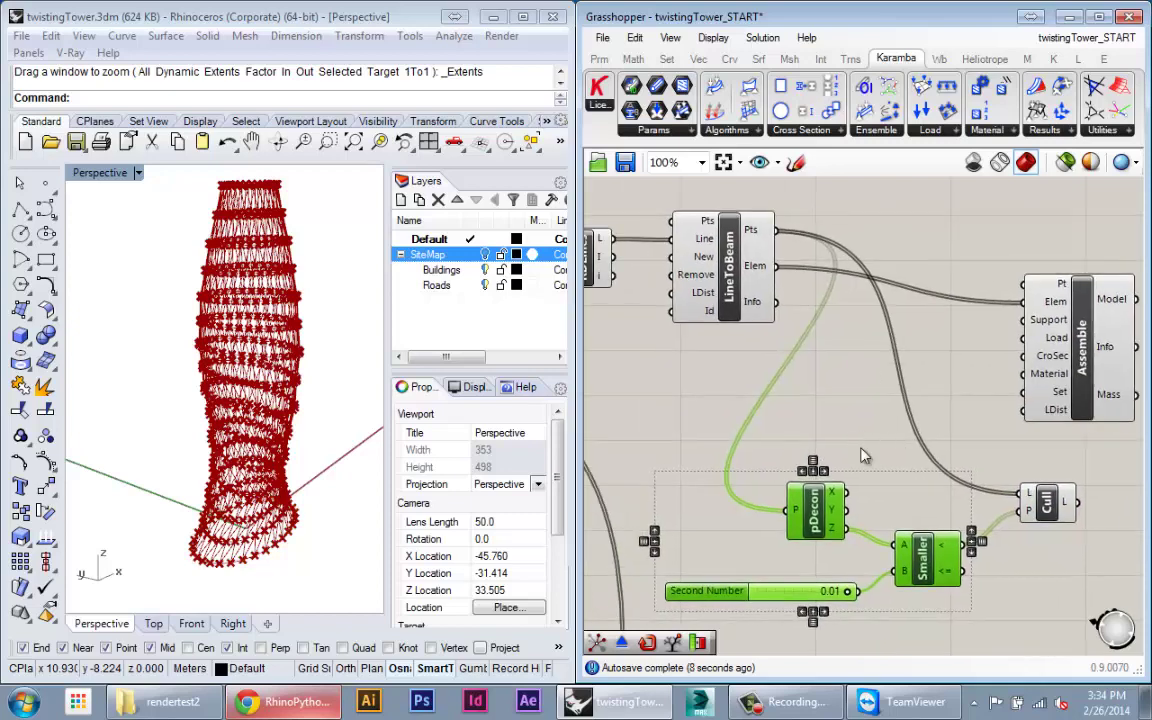
- Turn off the preview of the Line, RDLines and LineToBeam components and inspect the tower's base points in the Perspective viewport
scroll(861, 448, down, 2)
drag(777, 398, 609, 239)
middle_click(679, 267)
click(735, 213)
click(236, 490)
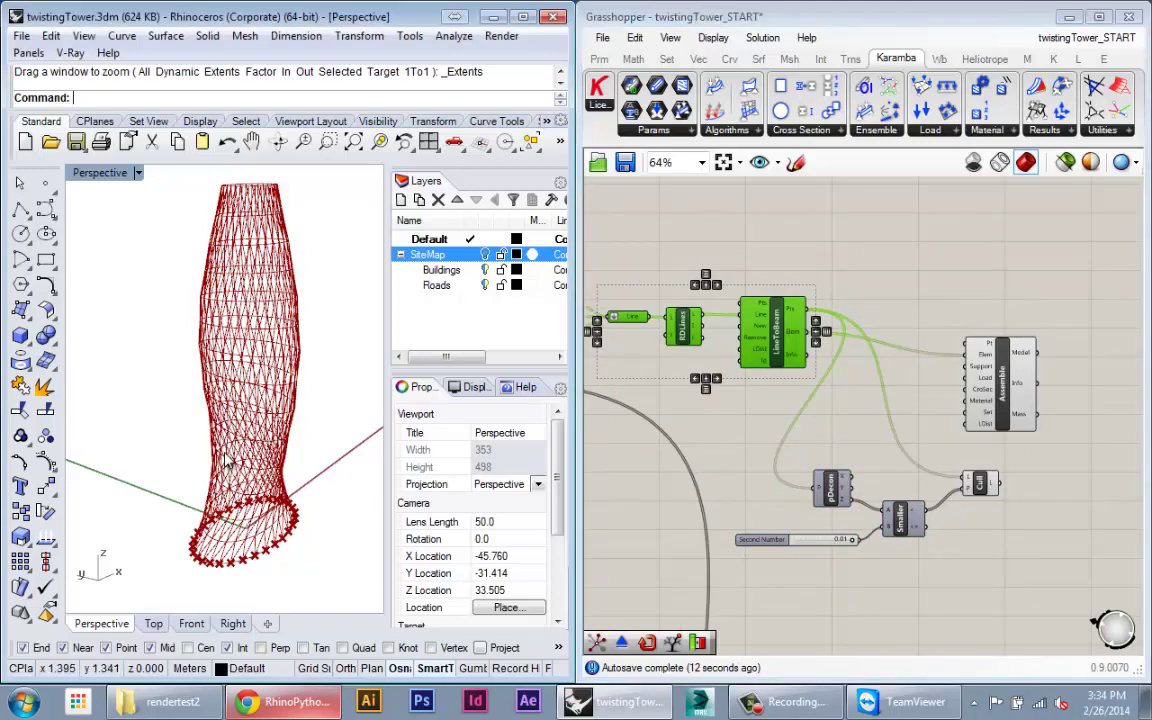
right_drag(239, 590, 268, 538)
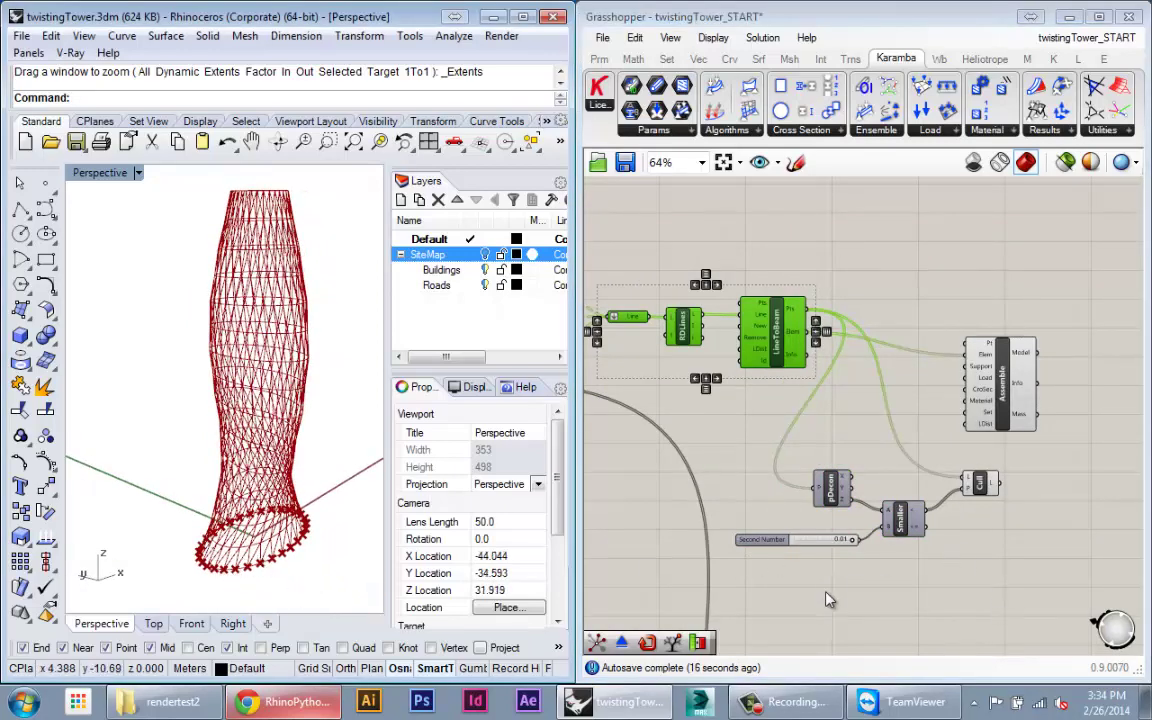
- Try a number slider set to 10 as the B input of Smaller Than in place of the 0.01 slider
double_click(827, 600)
text(10)
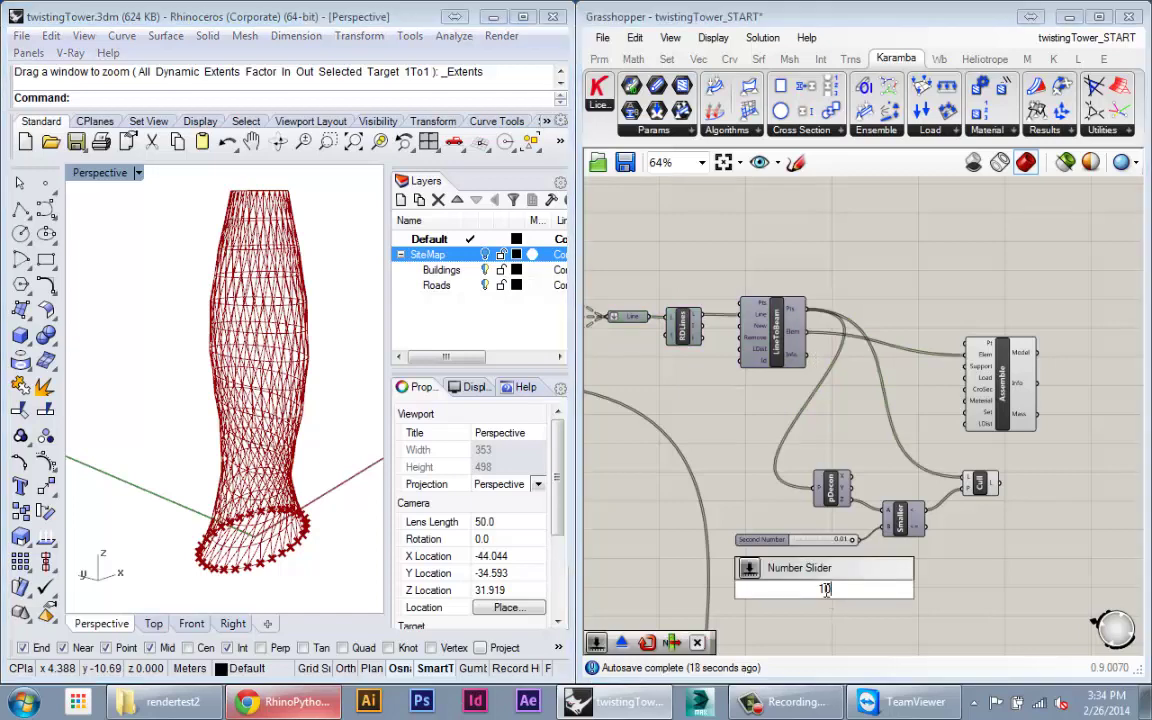
key(Return)
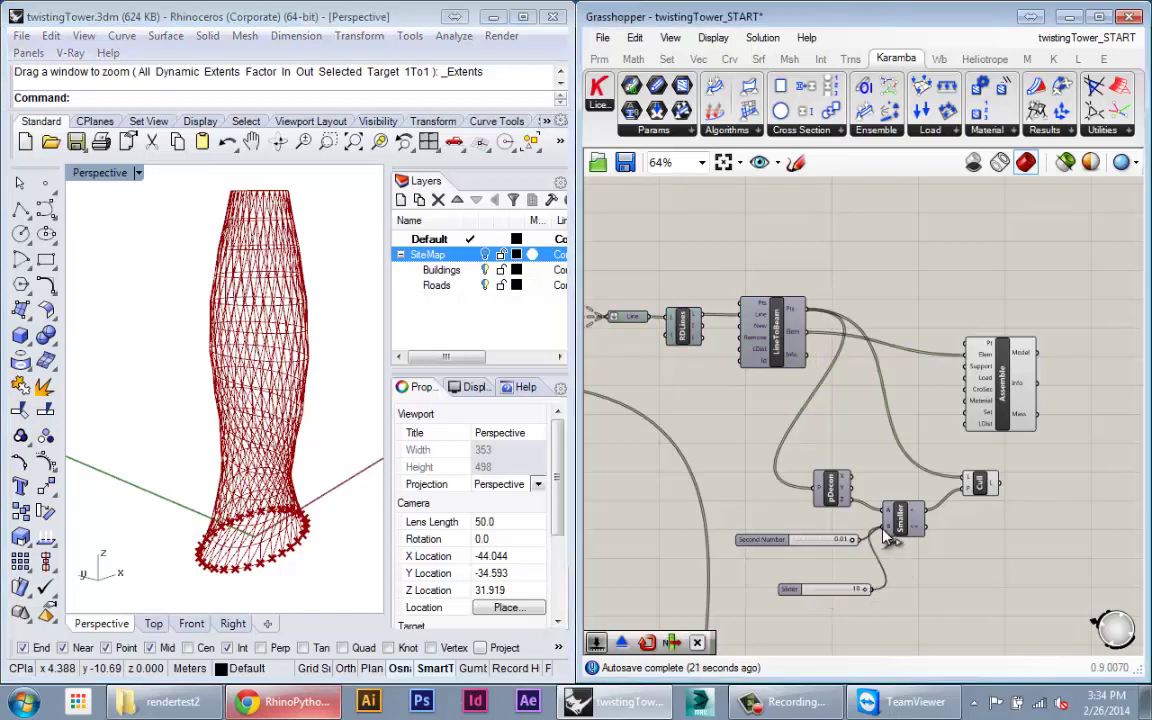
drag(888, 537, 885, 528)
drag(897, 588, 846, 598)
drag(858, 540, 884, 531)
- Reposition the Assemble and Cull components so that there is a wide gap between them
drag(860, 354, 938, 349)
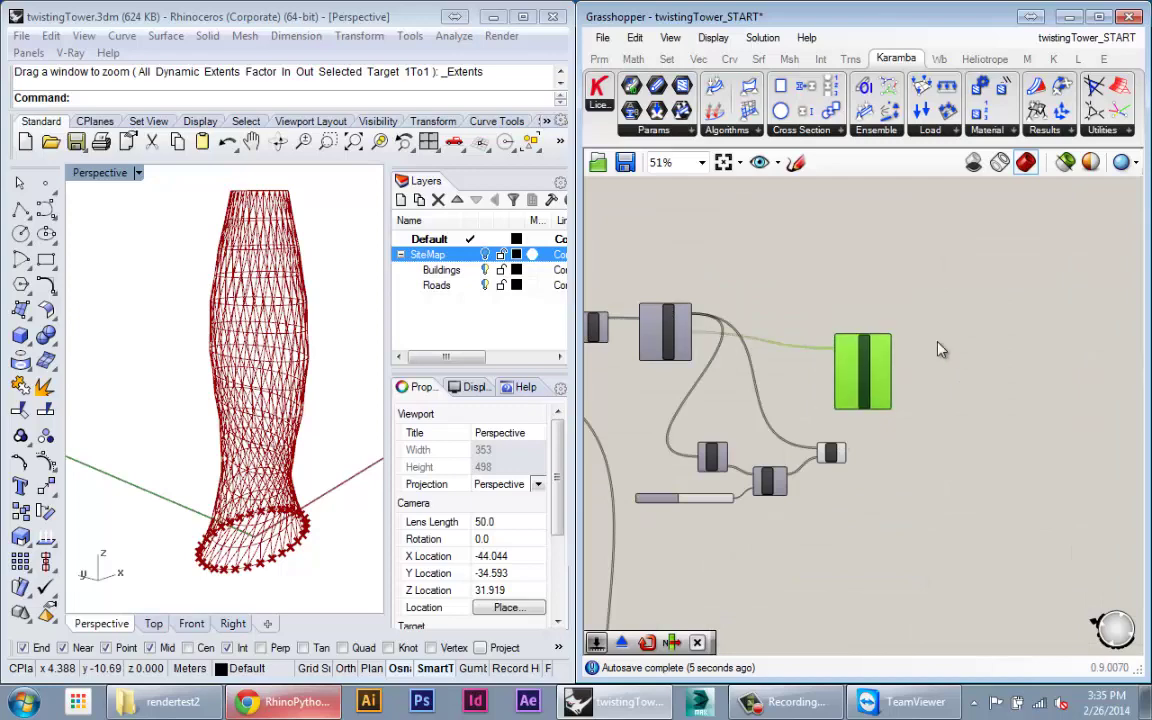
scroll(866, 389, up, 5)
drag(785, 543, 776, 491)
scroll(785, 515, down, 2)
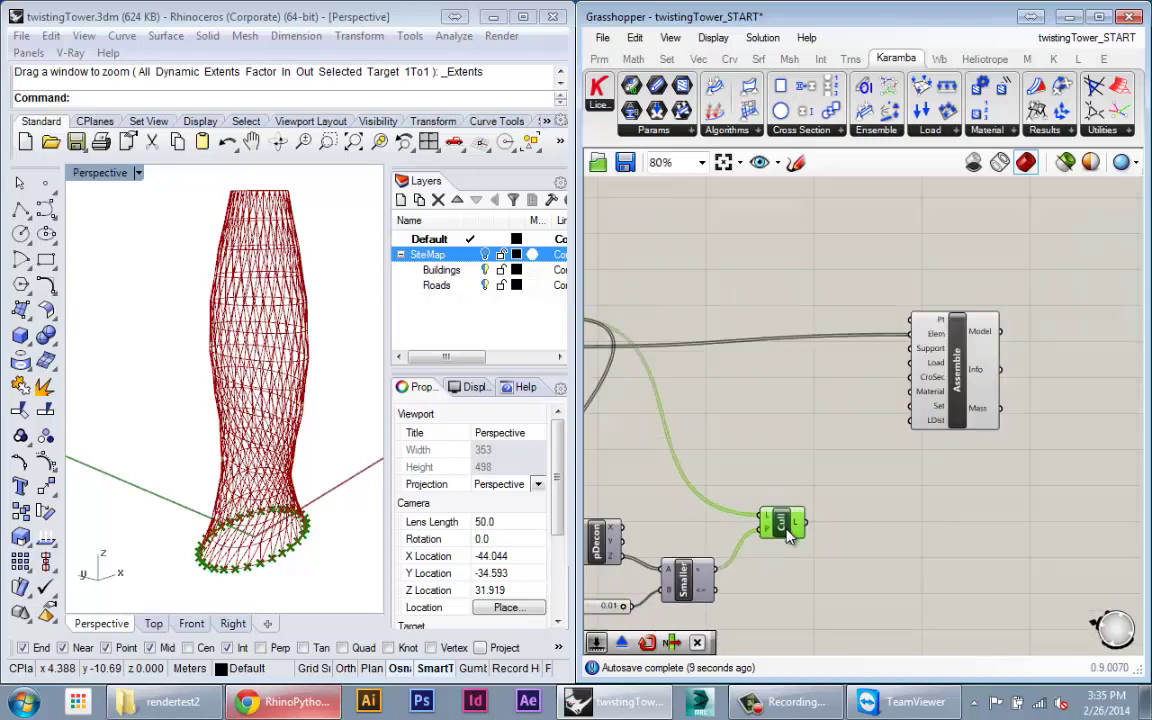
click(1058, 453)
drag(1056, 450, 1041, 516)
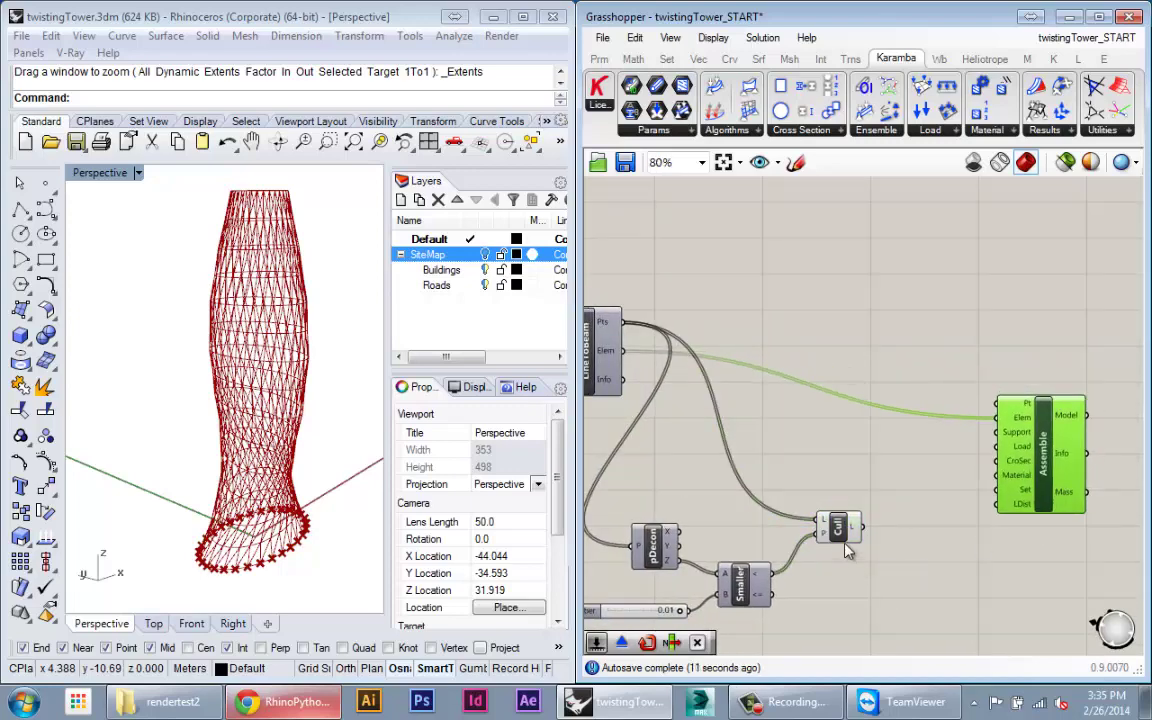
mouse_move(845, 543)
mouse_down()
mouse_move(821, 534)
mouse_move(851, 545)
mouse_up()
right_drag(725, 397, 890, 376)
right_drag(946, 489, 826, 421)
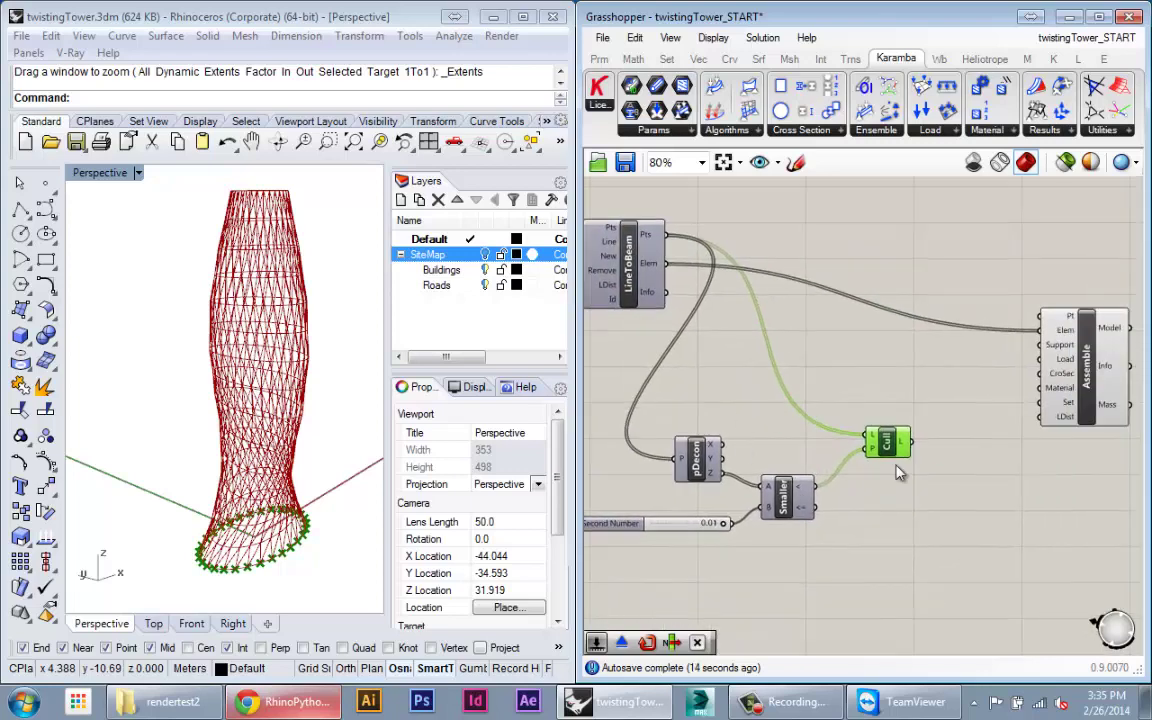
drag(897, 450, 902, 454)
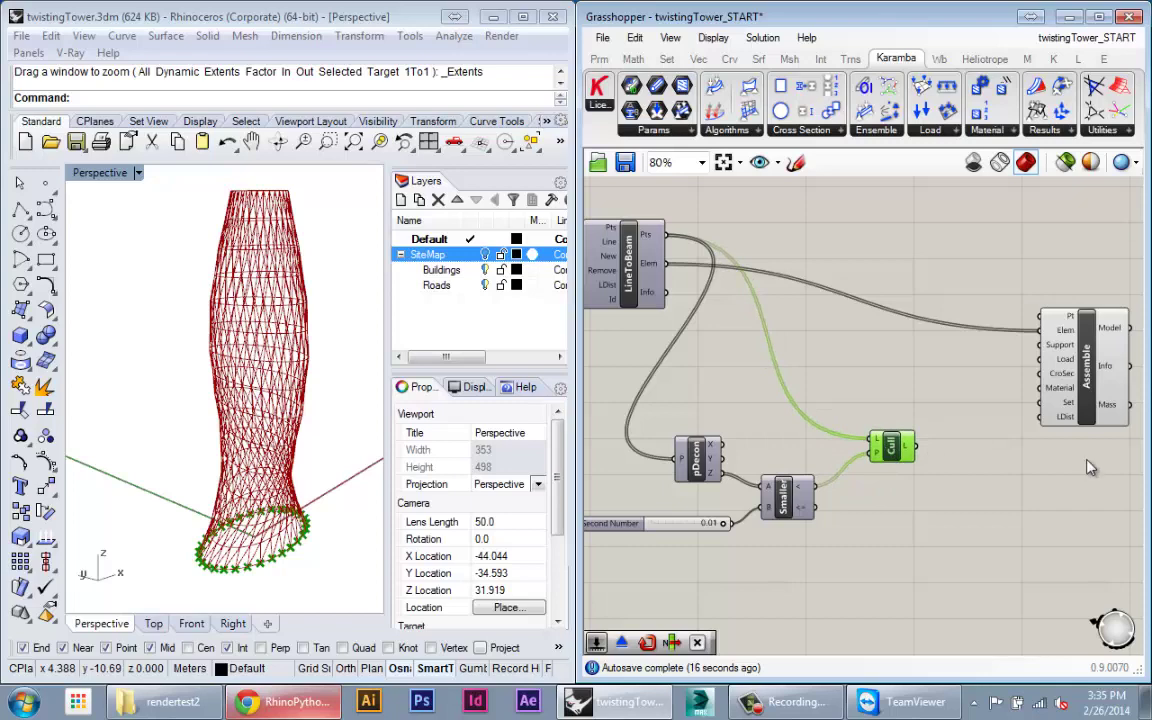
right_drag(1100, 415, 1088, 390)
click(1088, 390)
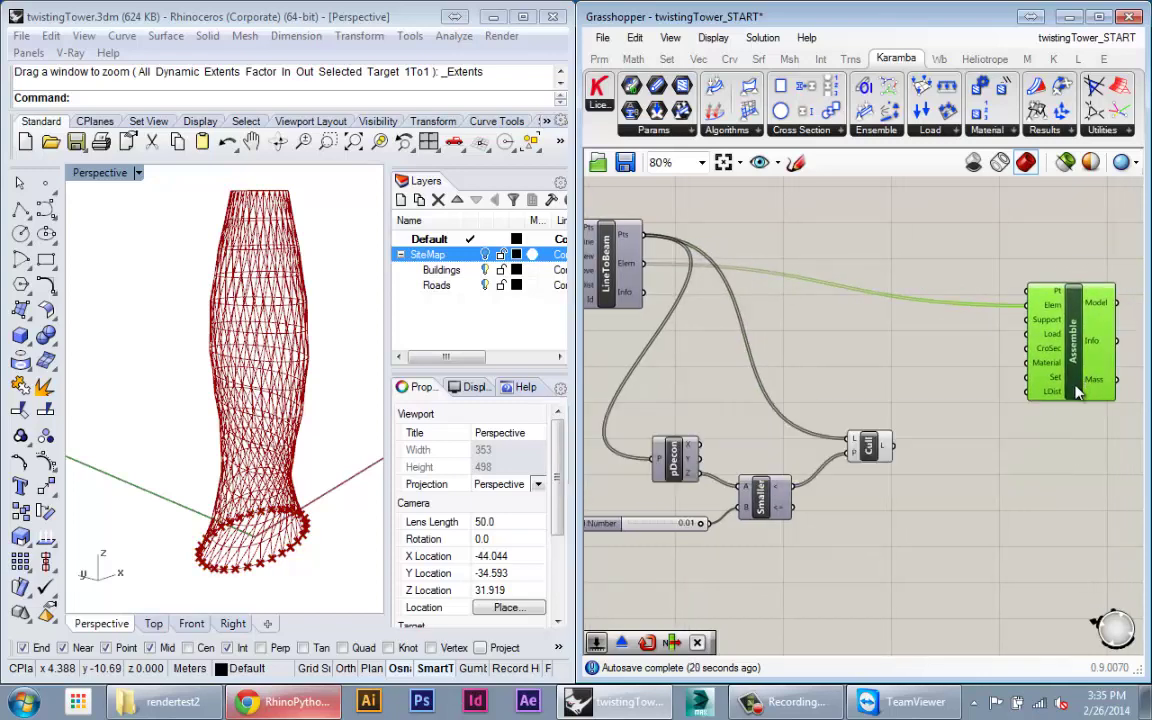
drag(1088, 390, 1101, 392)
right_drag(996, 384, 879, 386)
click(879, 386)
drag(975, 384, 998, 385)
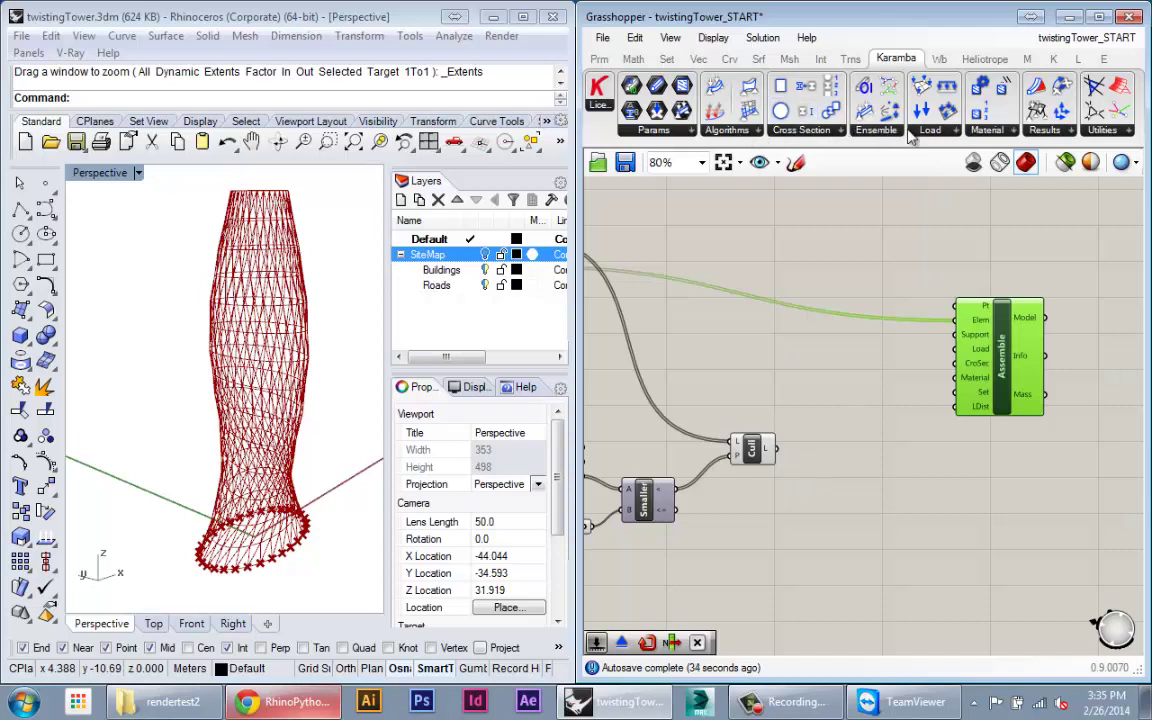
- Add a Karamba Support component between the Cull and Assemble components
click(874, 130)
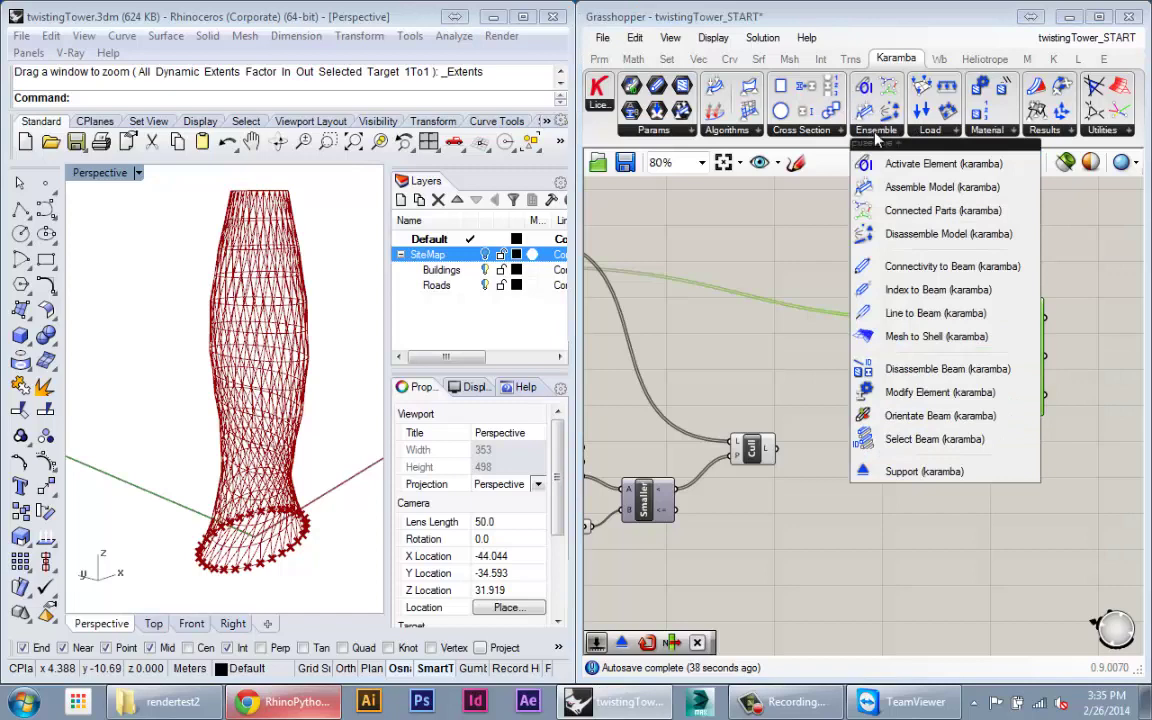
click(908, 473)
click(852, 418)
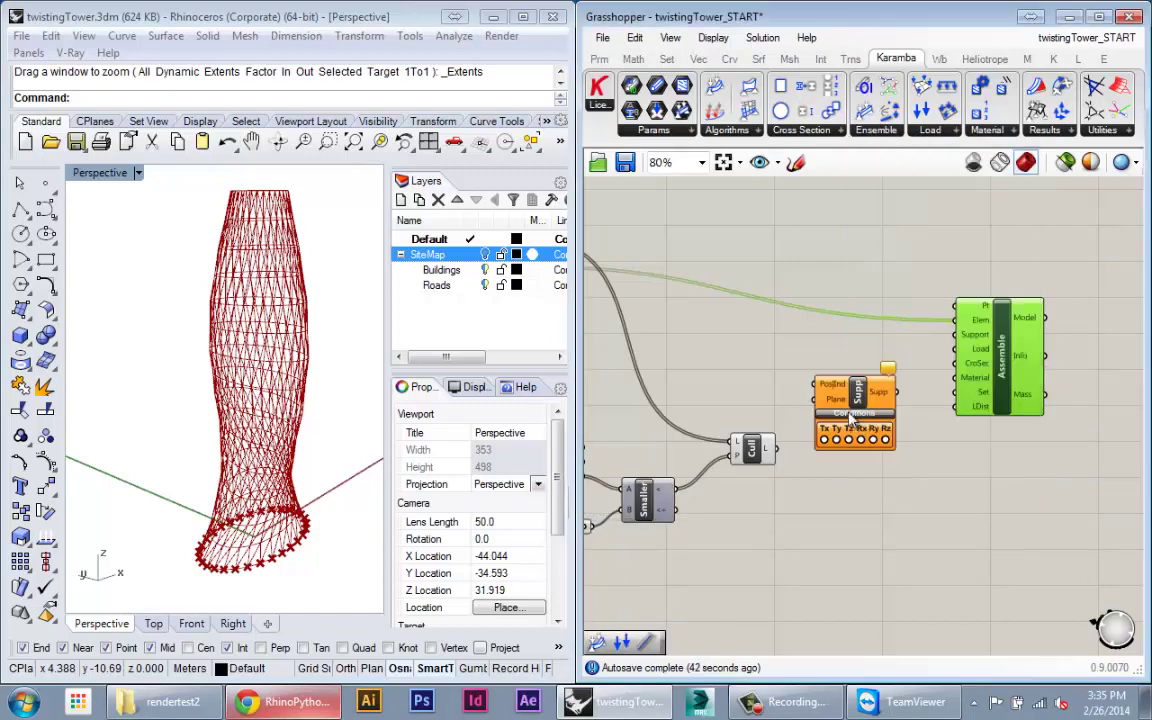
click(849, 390)
scroll(848, 388, up, 4)
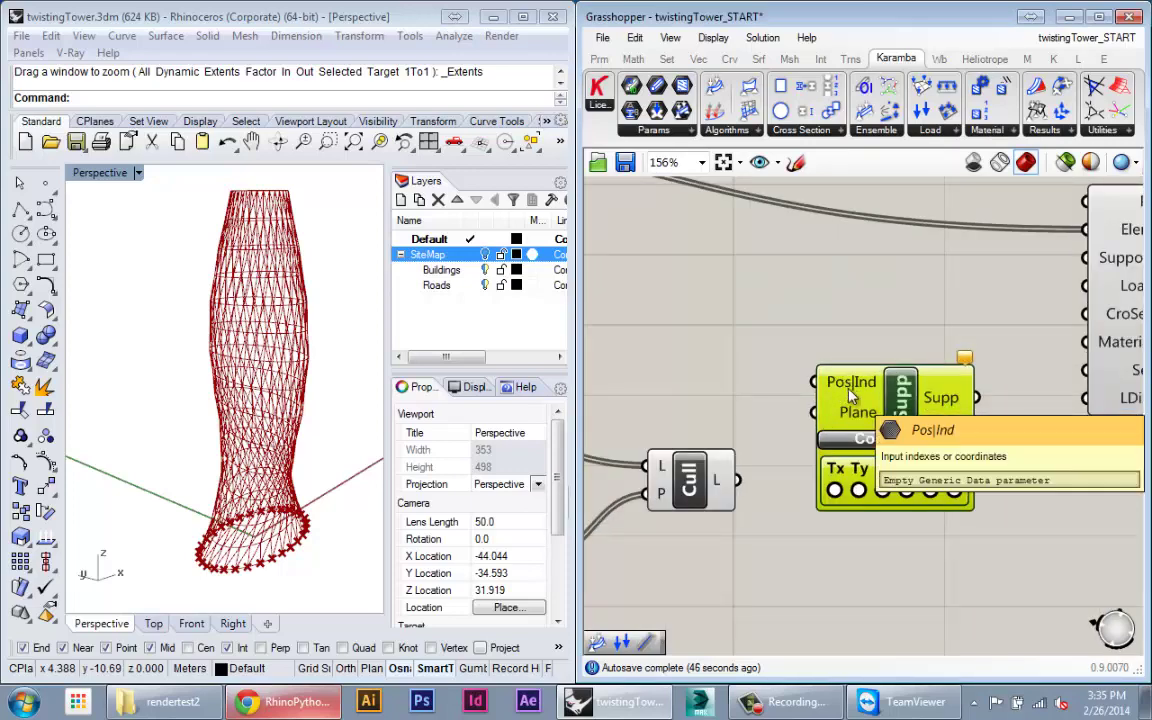
- Connect the Cull component's L output to the Pos|Ind input of the Support component
scroll(843, 391, down, 2)
right_drag(843, 391, 916, 419)
scroll(914, 419, down, 2)
scroll(912, 418, up, 3)
drag(800, 488, 767, 438)
right_drag(780, 466, 728, 415)
drag(718, 387, 873, 364)
mouse_move(868, 361)
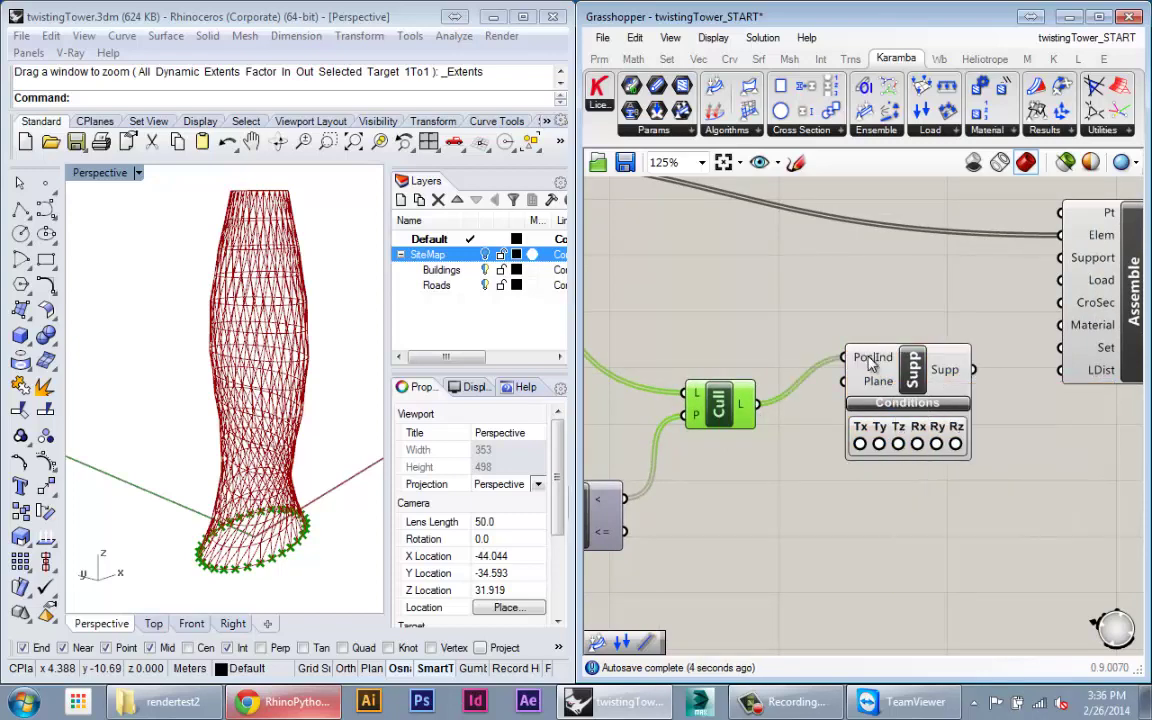
- Enable all six support conditions, Tx, Ty, Tz, Rx, Ry and Rz, on the Support component
mouse_move(879, 390)
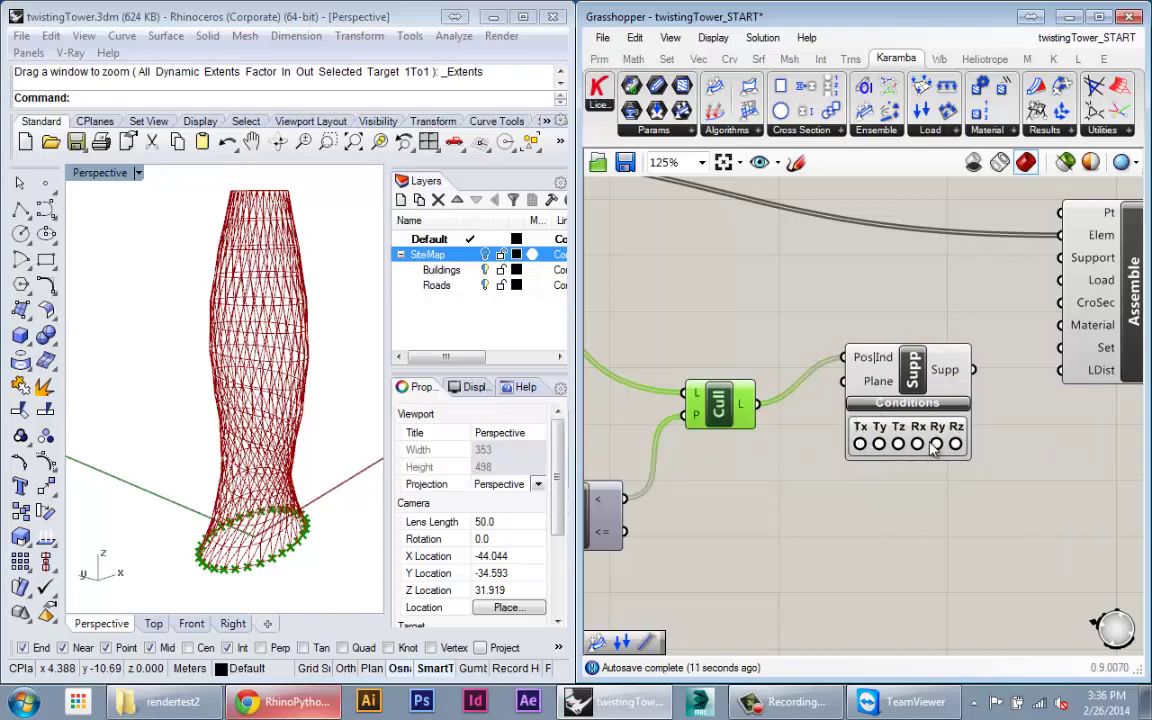
mouse_move(857, 450)
click(860, 444)
click(879, 444)
click(898, 444)
click(917, 444)
click(939, 446)
click(956, 447)
drag(914, 386, 910, 391)
right_drag(910, 391, 926, 390)
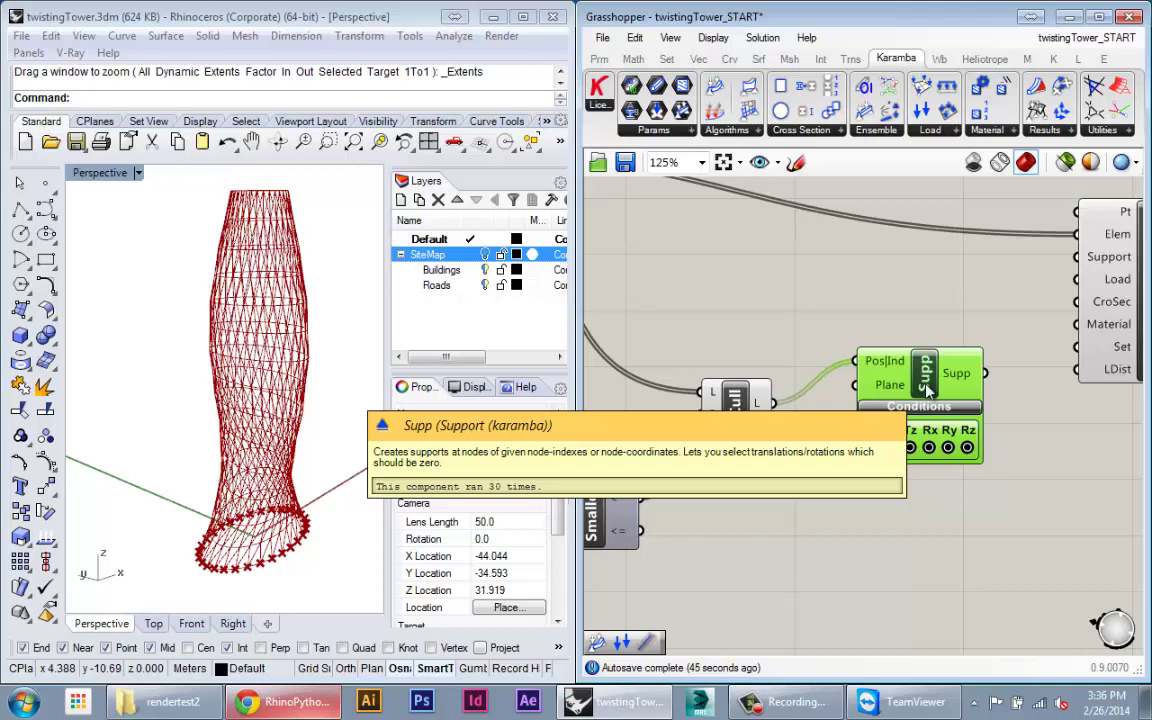
- Connect the Supp output to the Support input of Assemble and align the Assemble component beside the Support component
right_drag(851, 481, 779, 476)
drag(841, 367, 1030, 256)
click(816, 422)
click(817, 425)
right_drag(982, 365, 928, 383)
drag(1021, 341, 1021, 382)
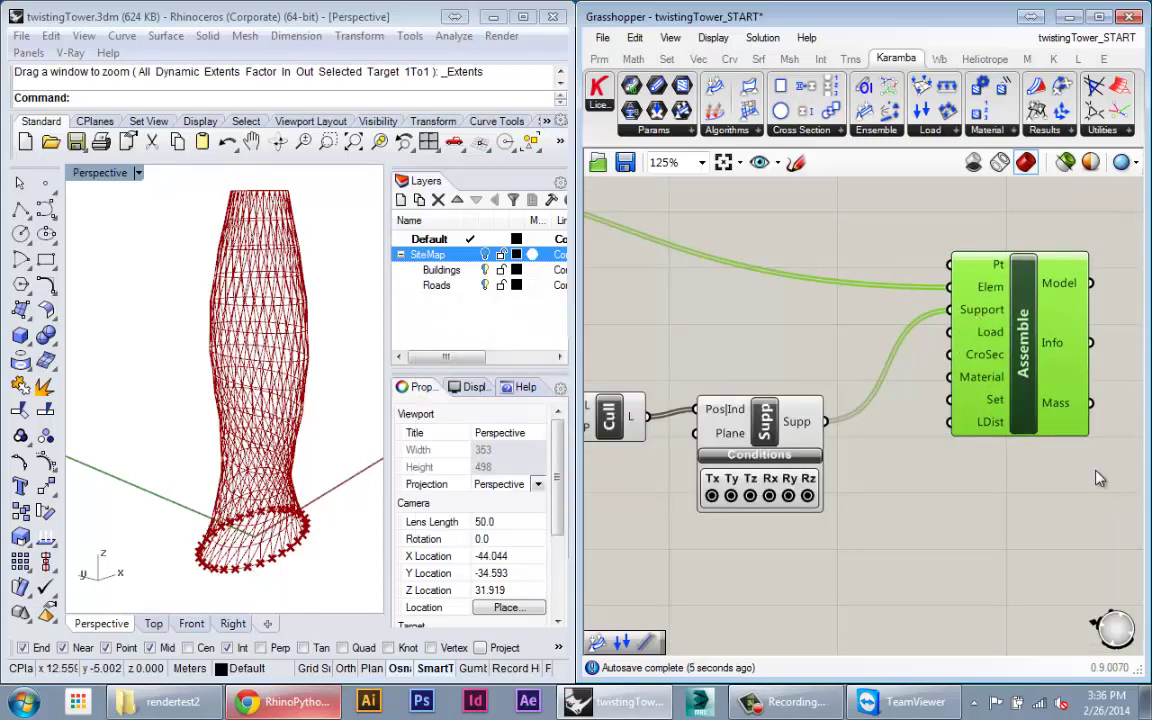
drag(1035, 391, 1002, 468)
scroll(1040, 400, down, 1)
right_drag(862, 444, 798, 412)
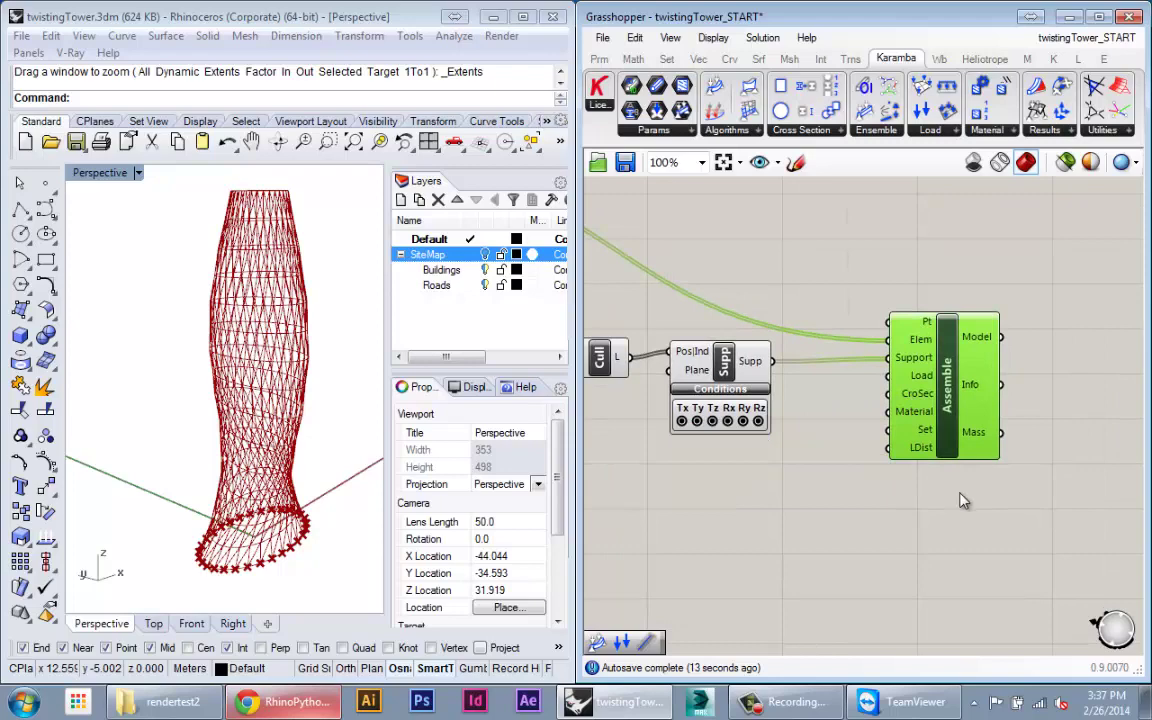
drag(944, 411, 950, 398)
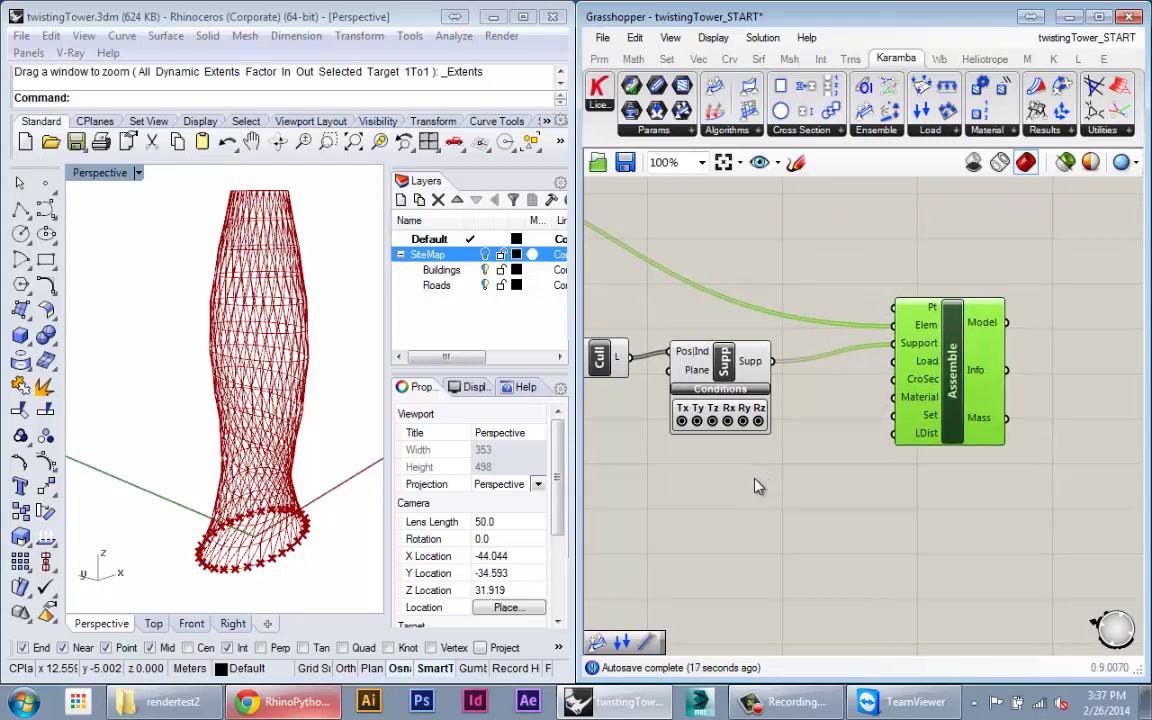
- Add a Karamba Gravity load component below the Support component and shift Assemble slightly to line up with it
click(930, 131)
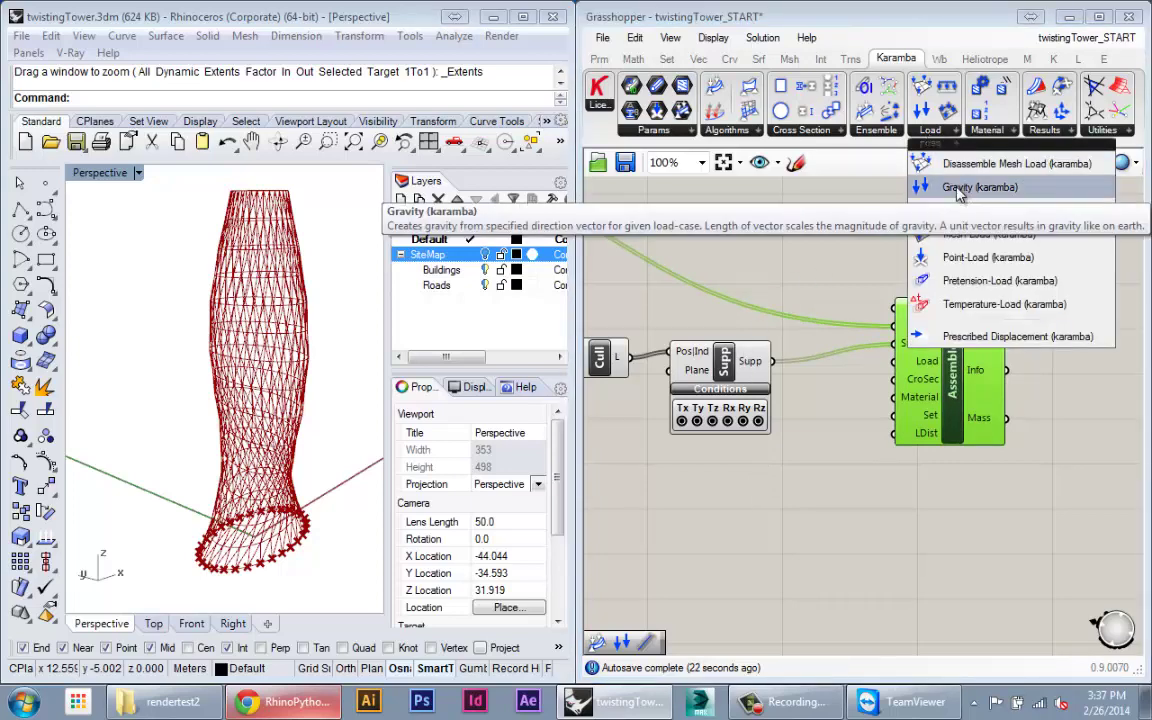
drag(957, 191, 737, 483)
click(815, 487)
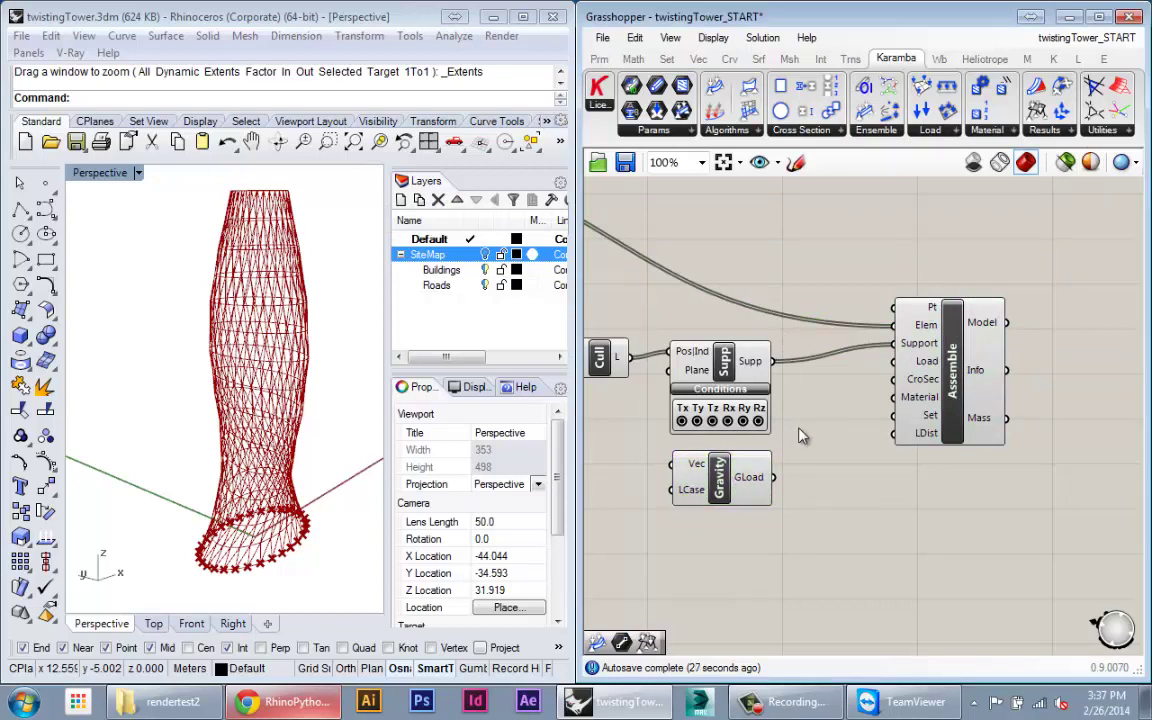
drag(963, 425, 958, 444)
click(786, 444)
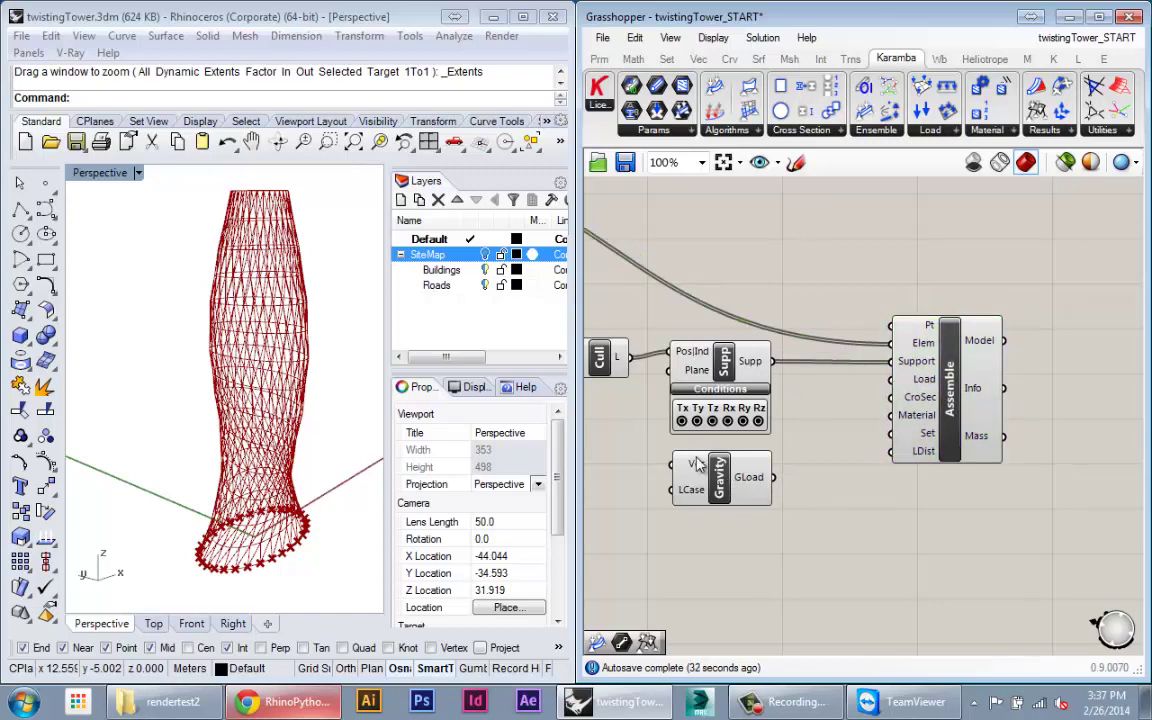
- Review the Gravity component and its Vec and LCase inputs
click(722, 478)
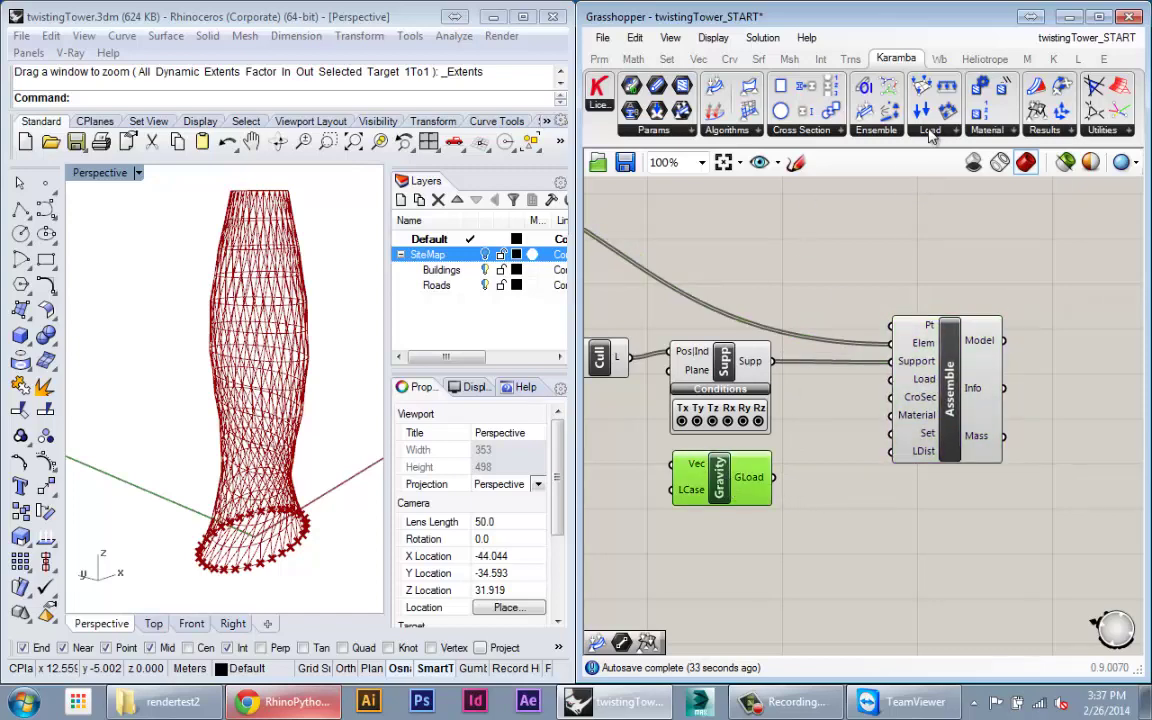
click(930, 131)
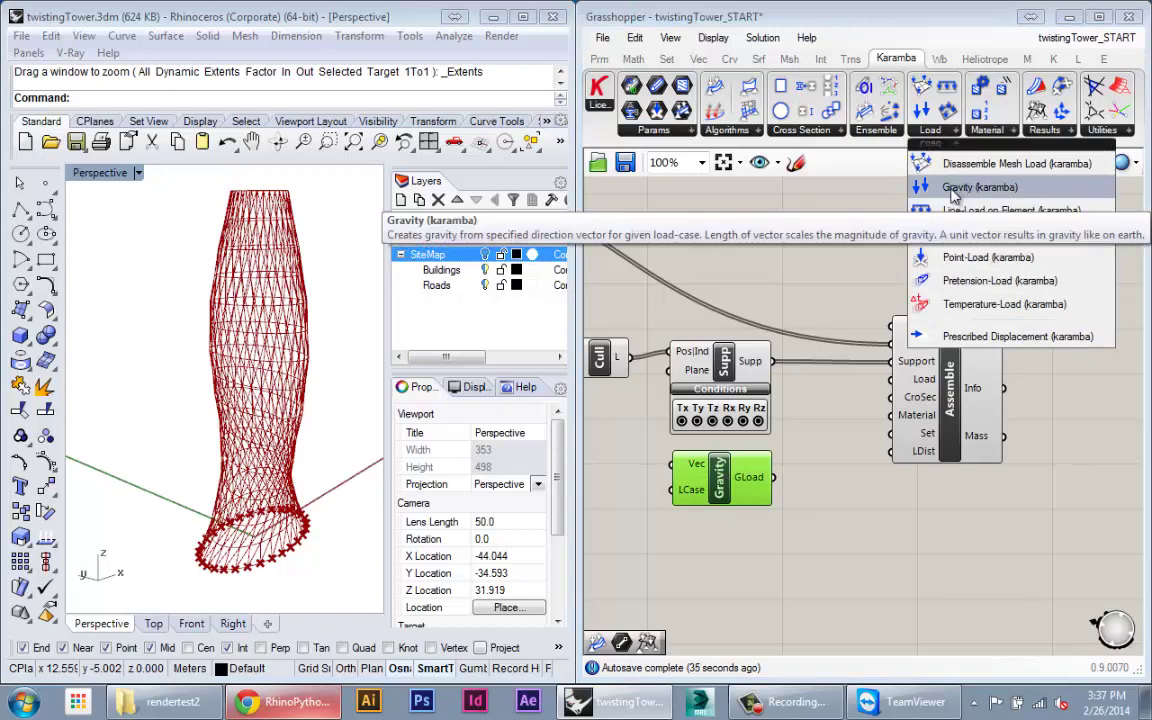
click(698, 514)
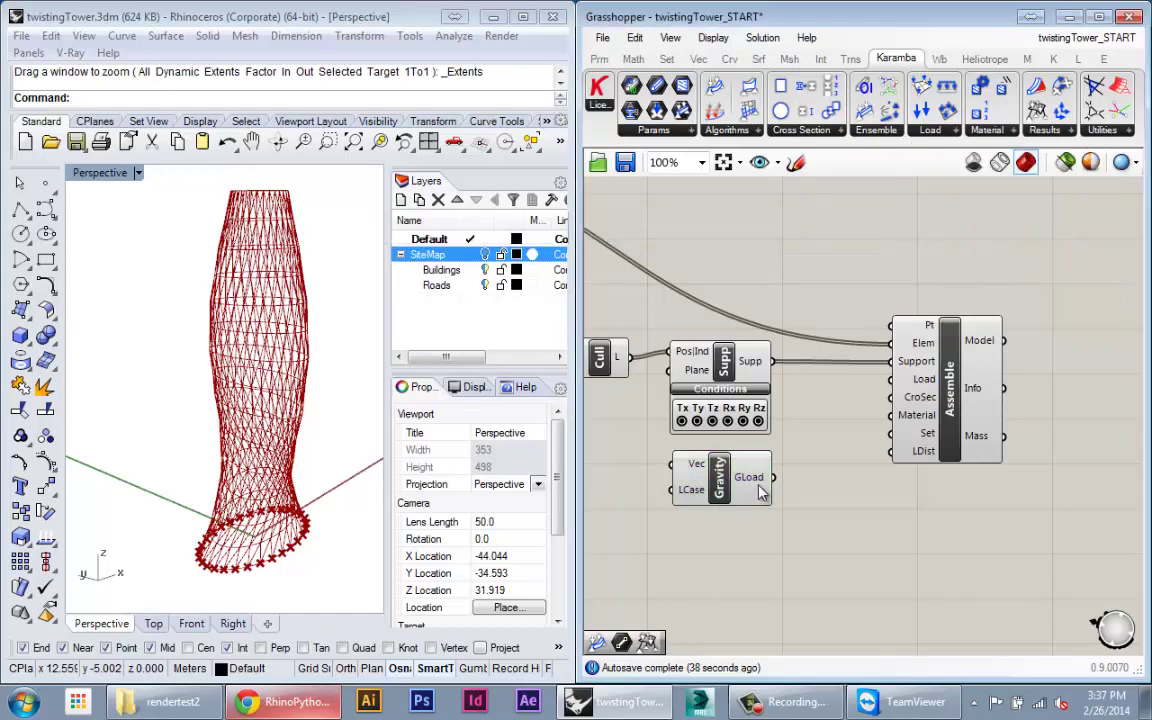
right_drag(725, 509, 820, 512)
mouse_move(790, 474)
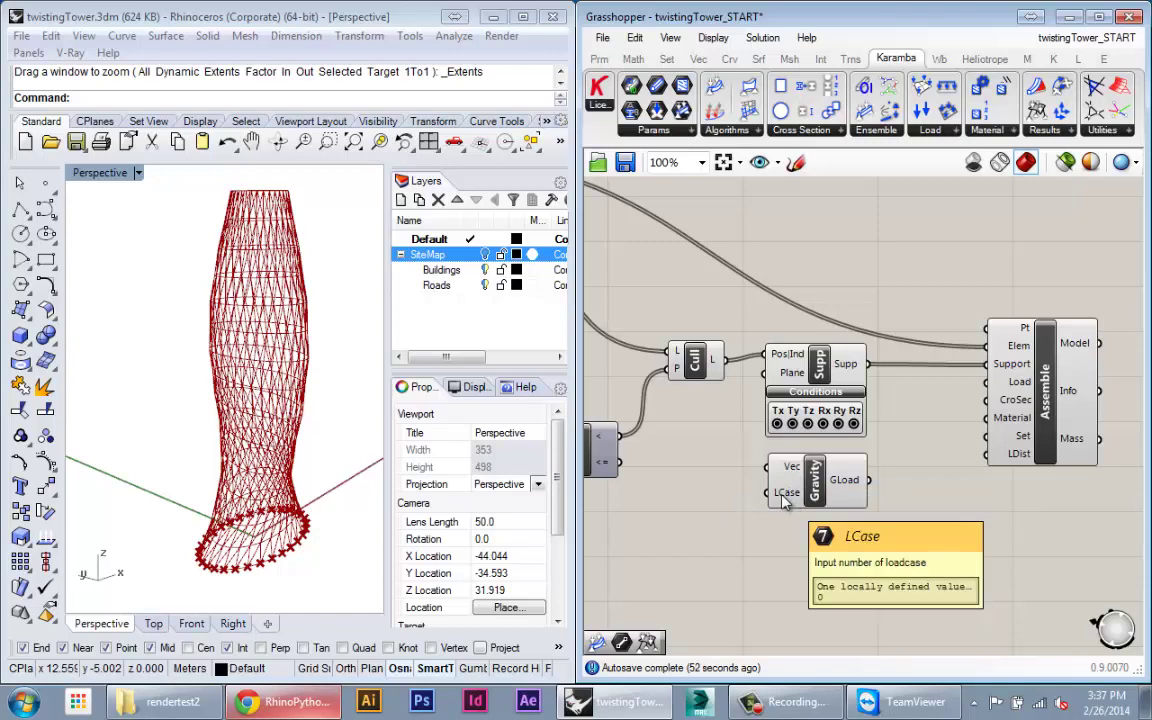
- Connect the Gravity component's GLoad output to the Load input of Assemble and adjust the component placement
right_drag(764, 481, 675, 503)
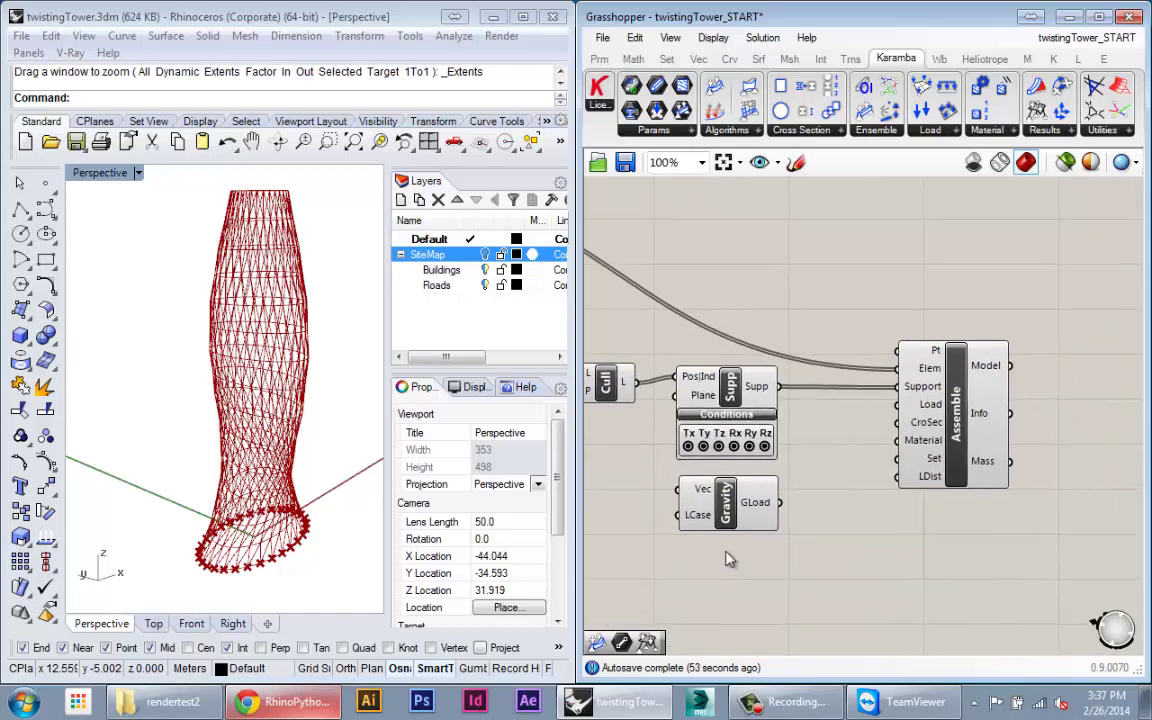
drag(777, 502, 898, 404)
drag(979, 452, 985, 452)
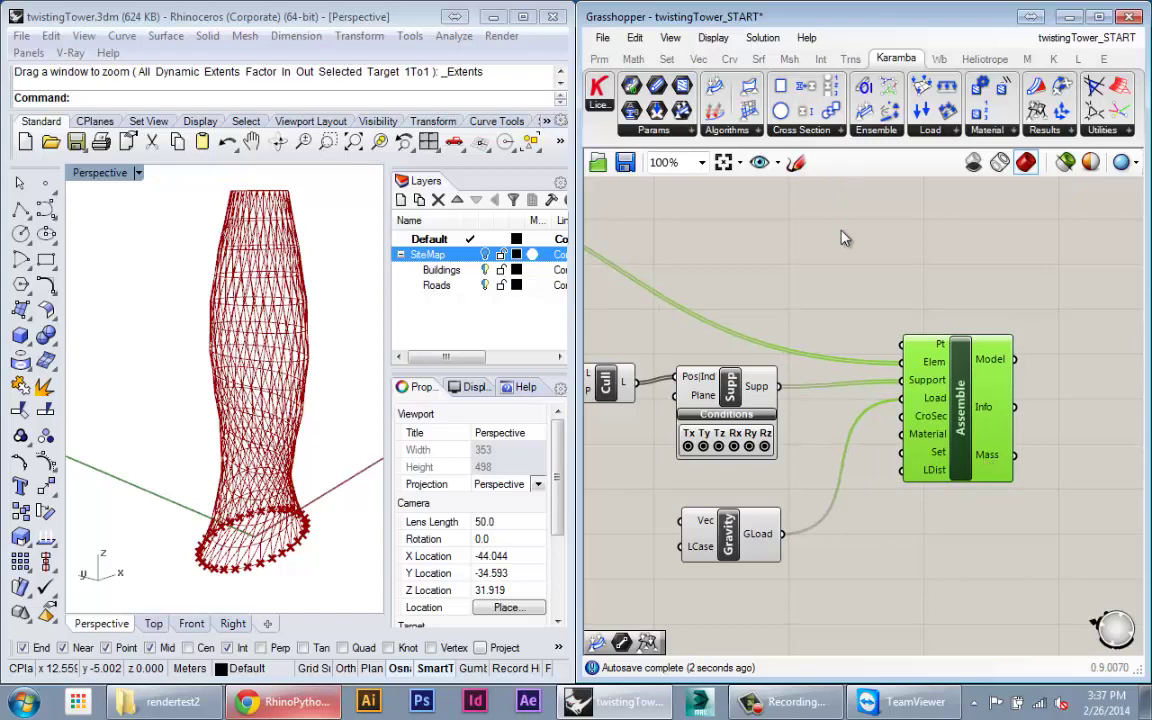
- Examine the Assemble component's inputs and outputs and the tower in the Perspective viewport
scroll(1008, 428, down, 5)
scroll(1008, 428, up, 5)
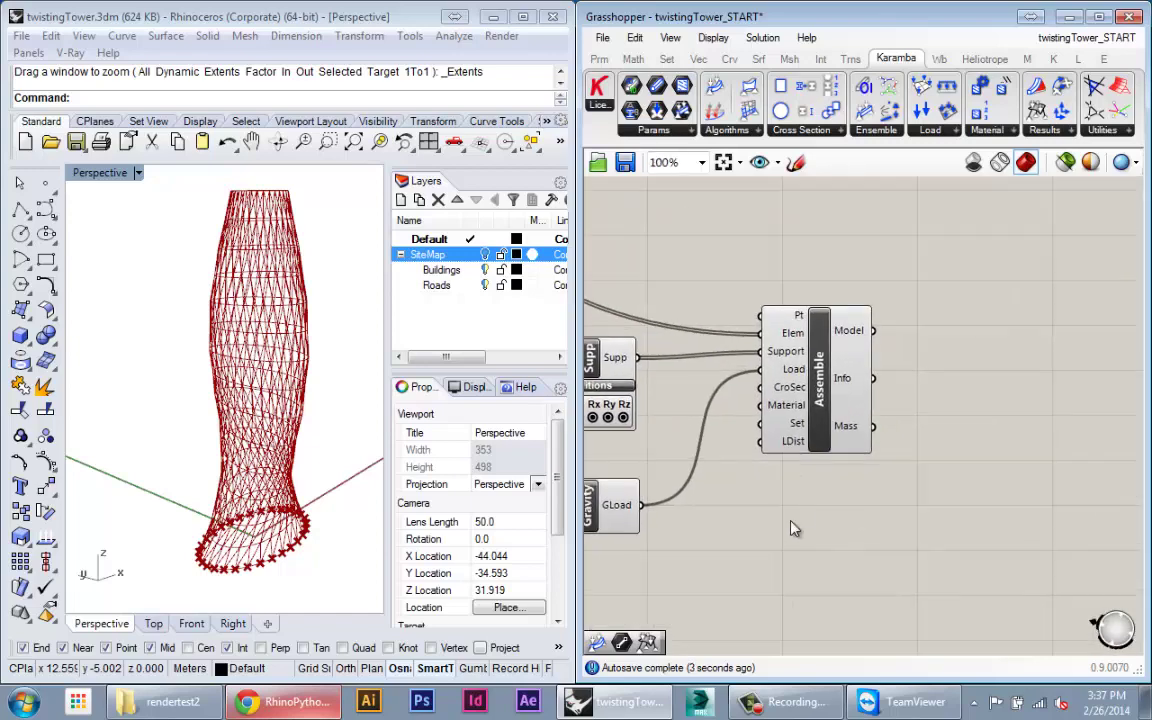
scroll(715, 464, down, 2)
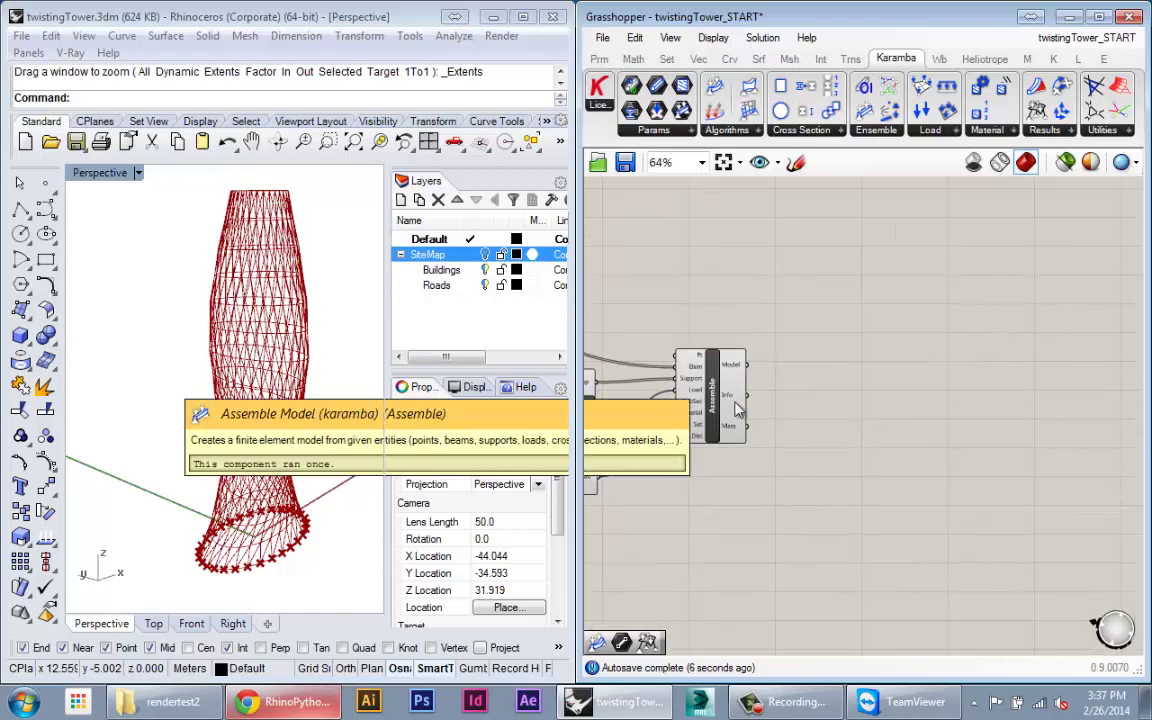
mouse_move(742, 434)
right_drag(730, 437, 814, 466)
click(812, 462)
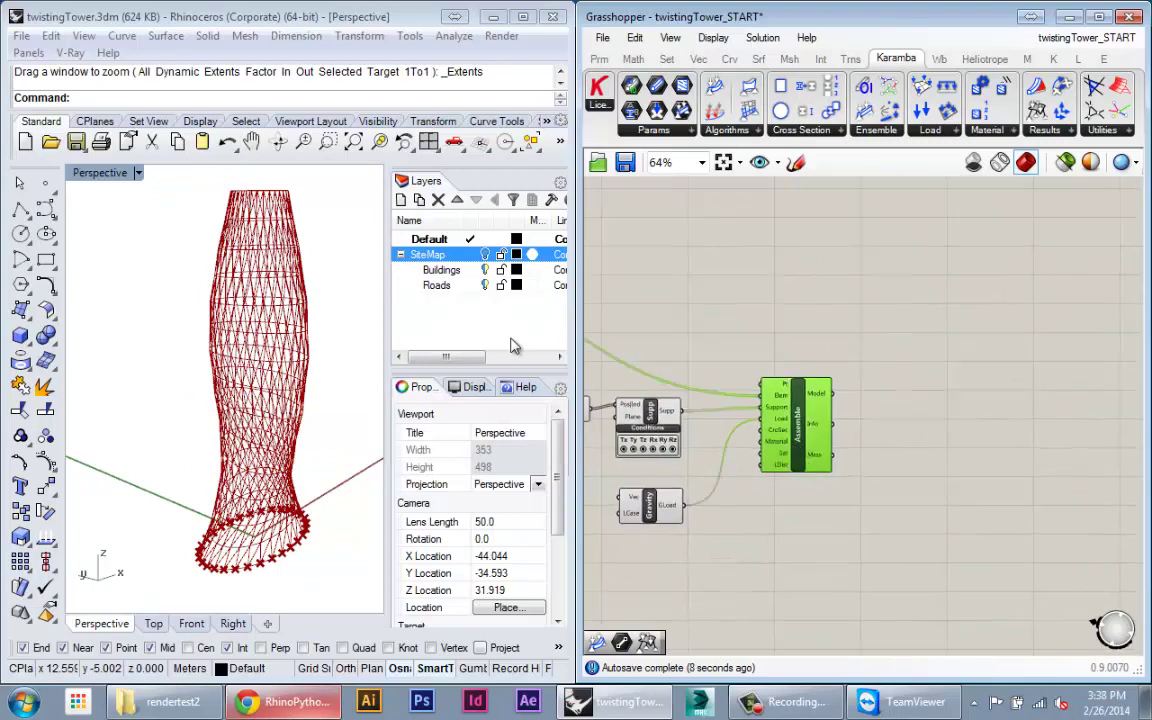
right_drag(232, 398, 310, 420)
scroll(820, 410, up, 3)
right_drag(836, 454, 813, 463)
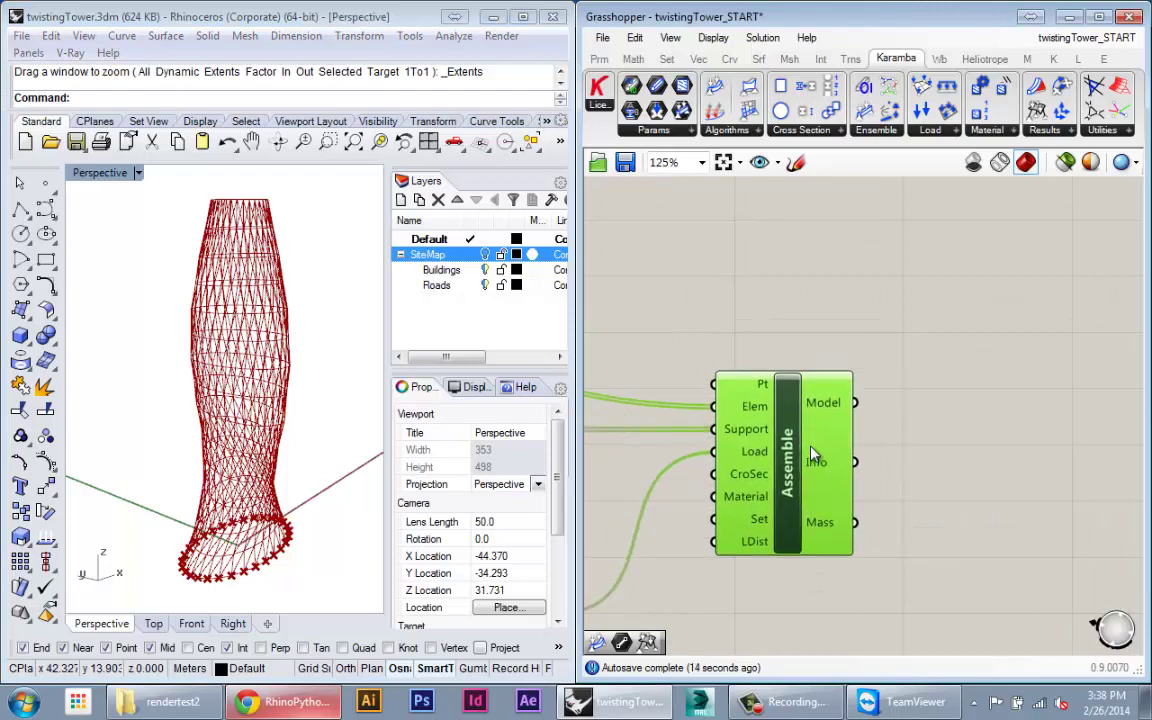
click(840, 282)
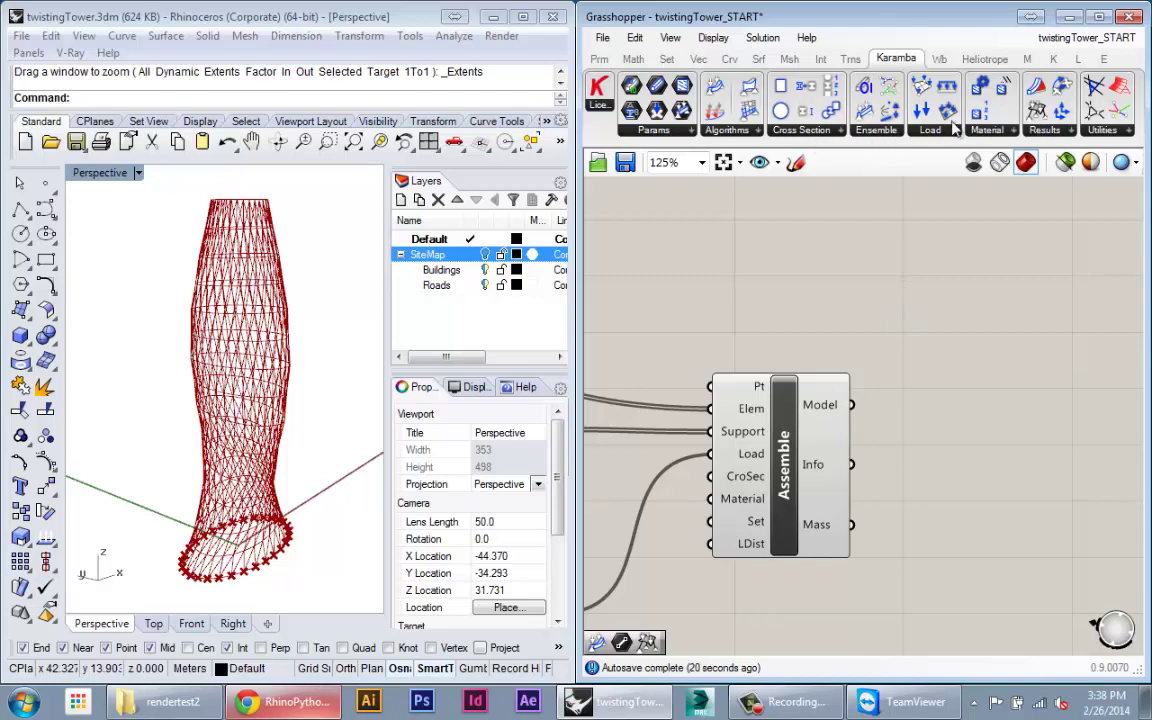
- Add a Karamba Analyze component after Assemble, connect Assemble's Model output to its Model input, and adjust its placement
click(893, 132)
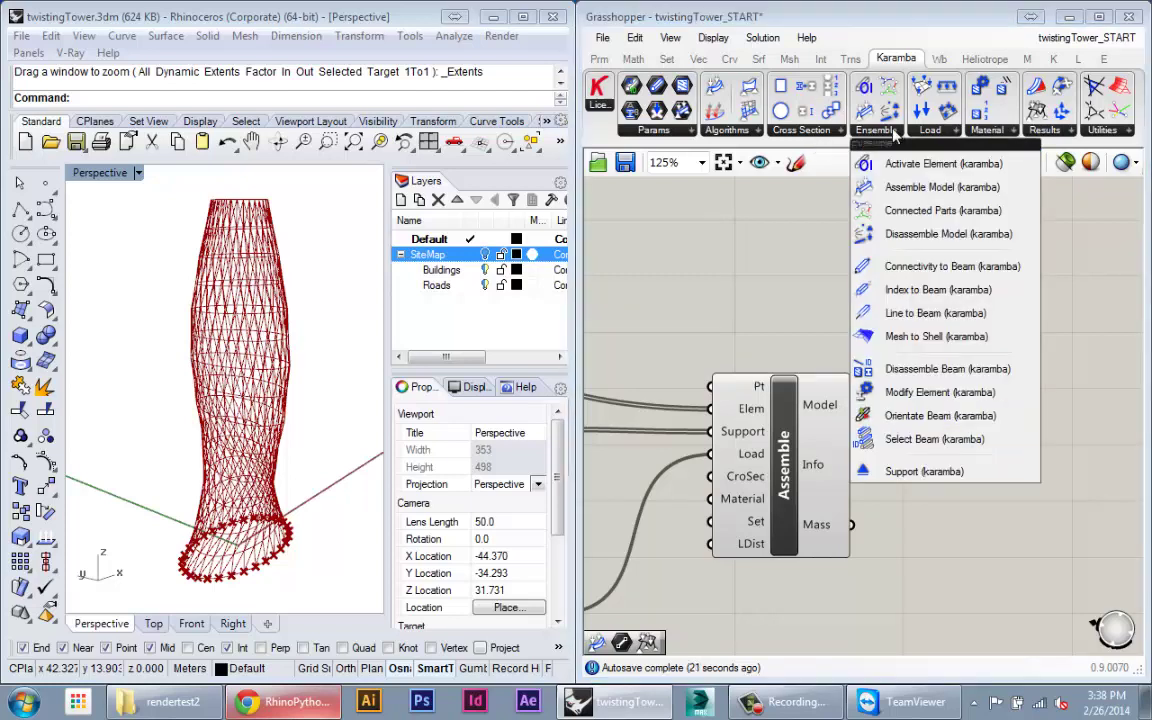
click(728, 132)
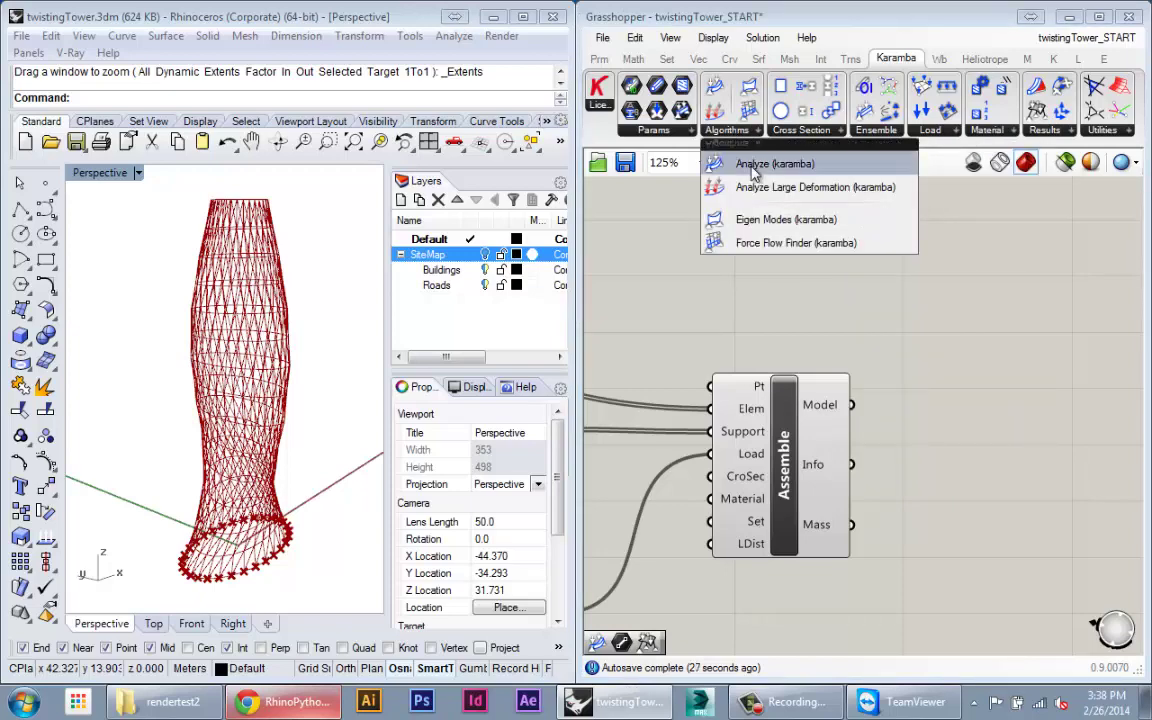
drag(755, 172, 966, 431)
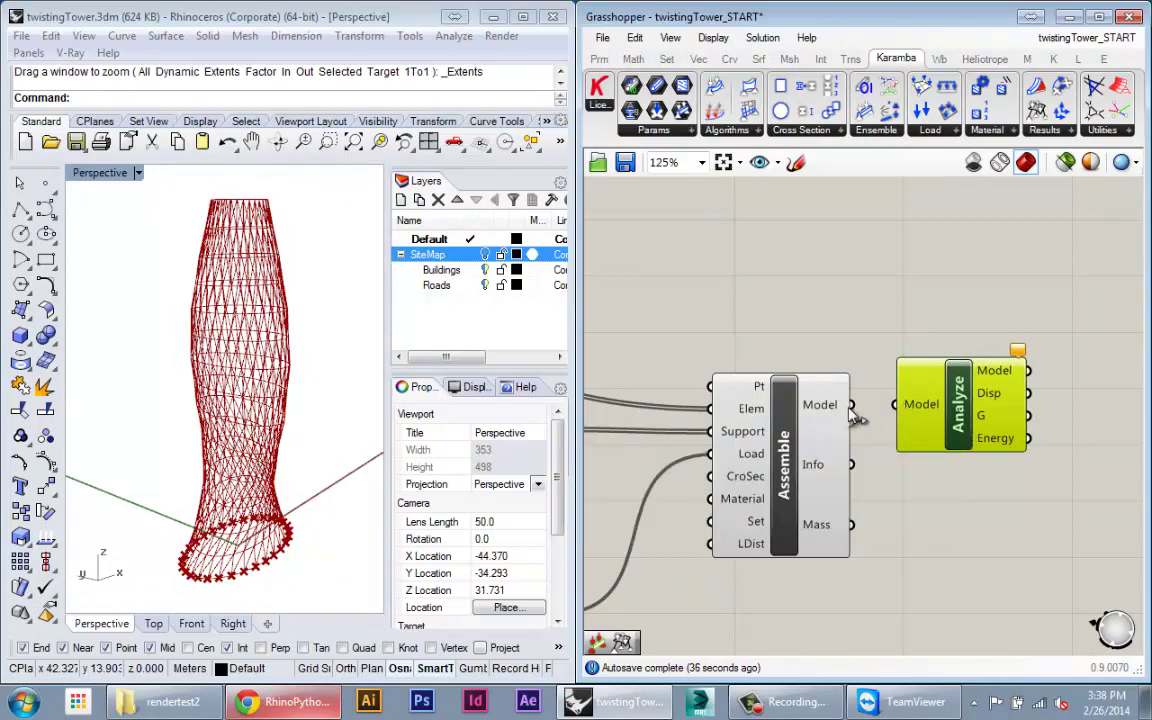
drag(852, 406, 898, 410)
right_drag(937, 501, 841, 458)
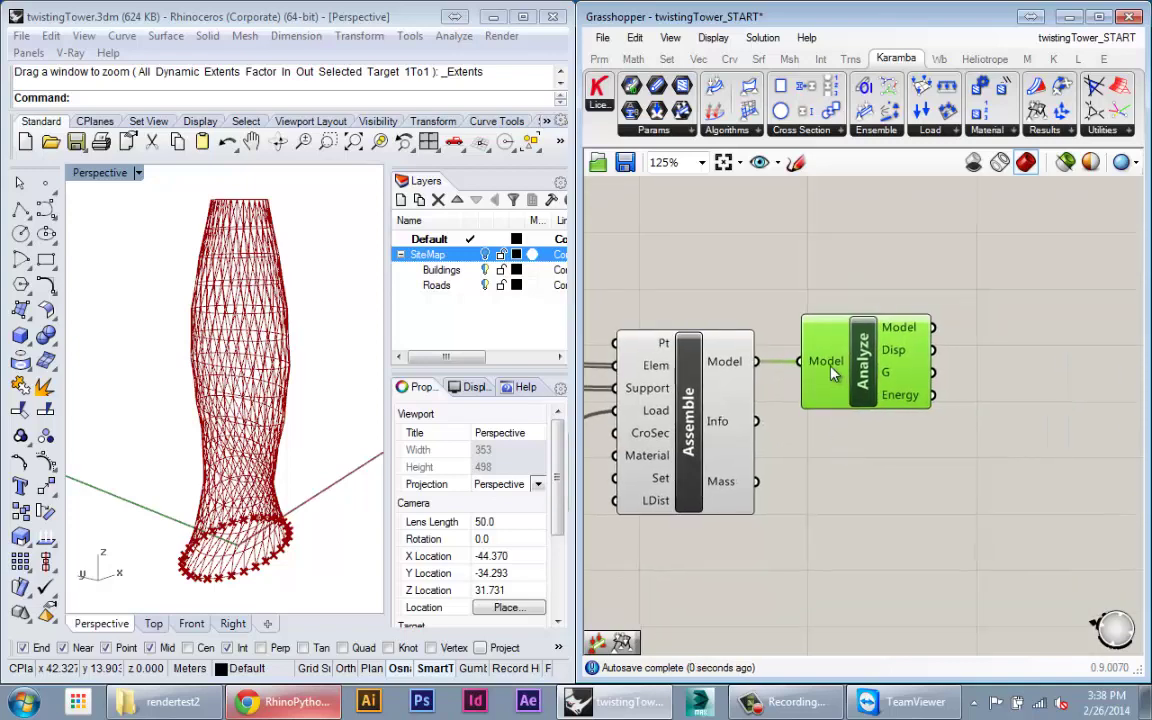
drag(831, 372, 882, 345)
click(900, 425)
- Review the Analyze component's Disp and Model outputs
right_drag(919, 361, 815, 365)
scroll(735, 355, up, 2)
scroll(735, 355, down, 2)
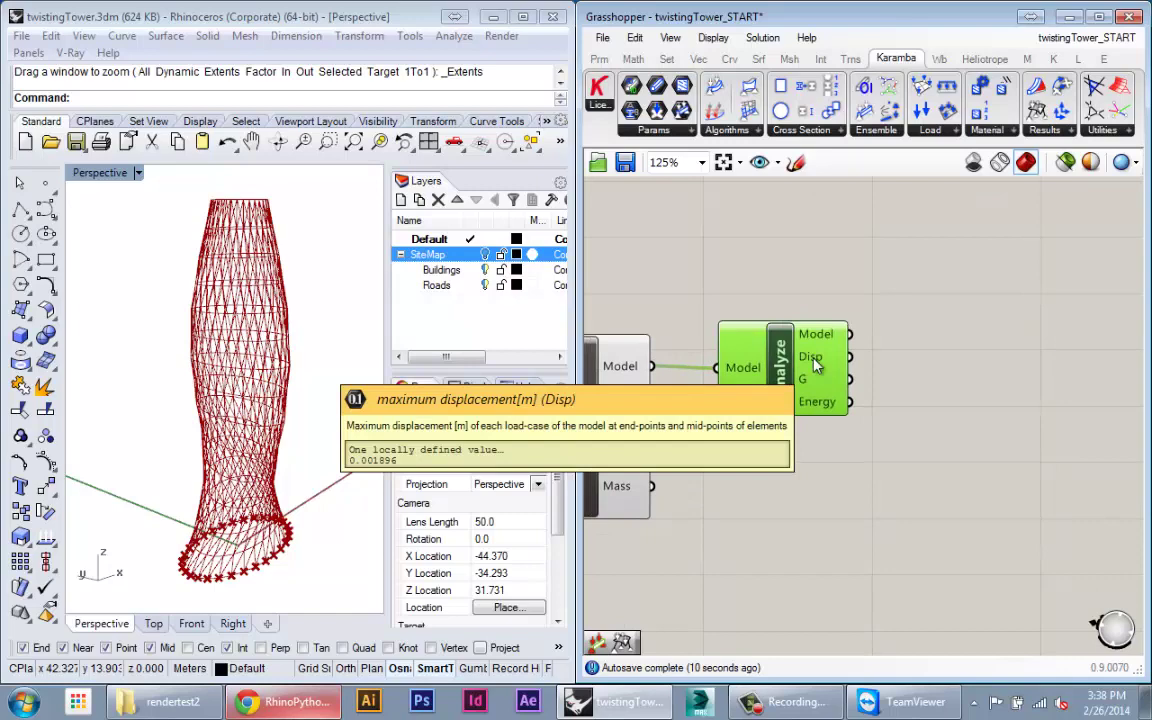
drag(815, 366, 799, 364)
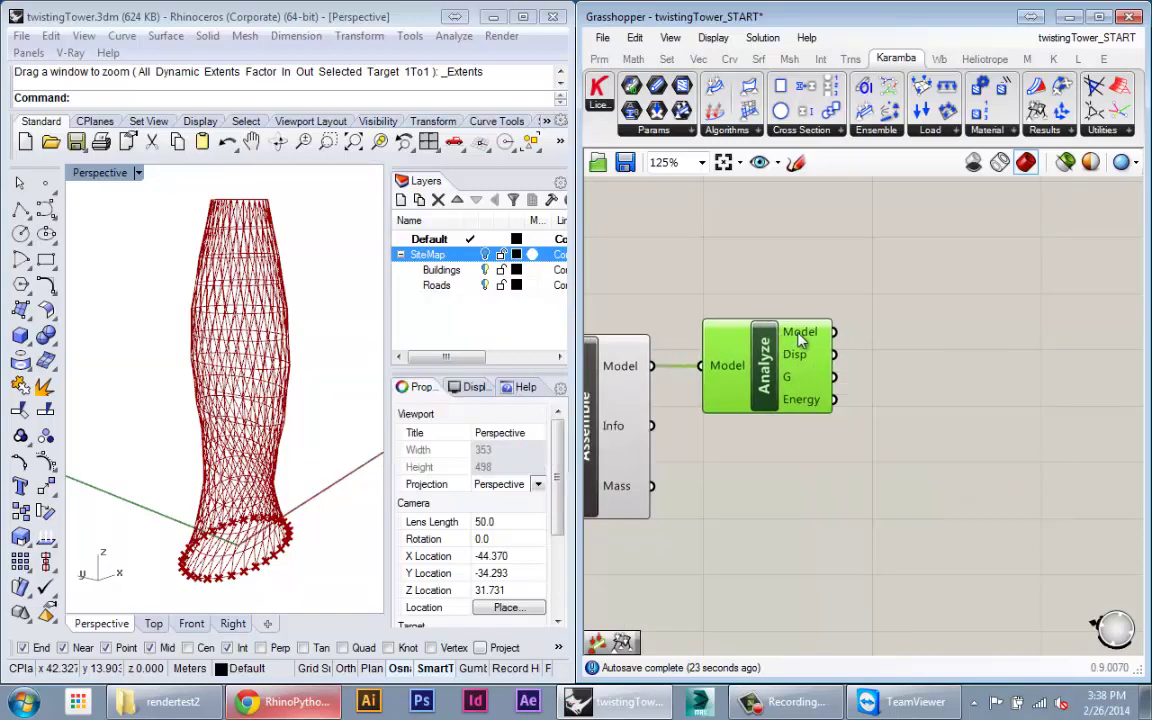
mouse_move(810, 340)
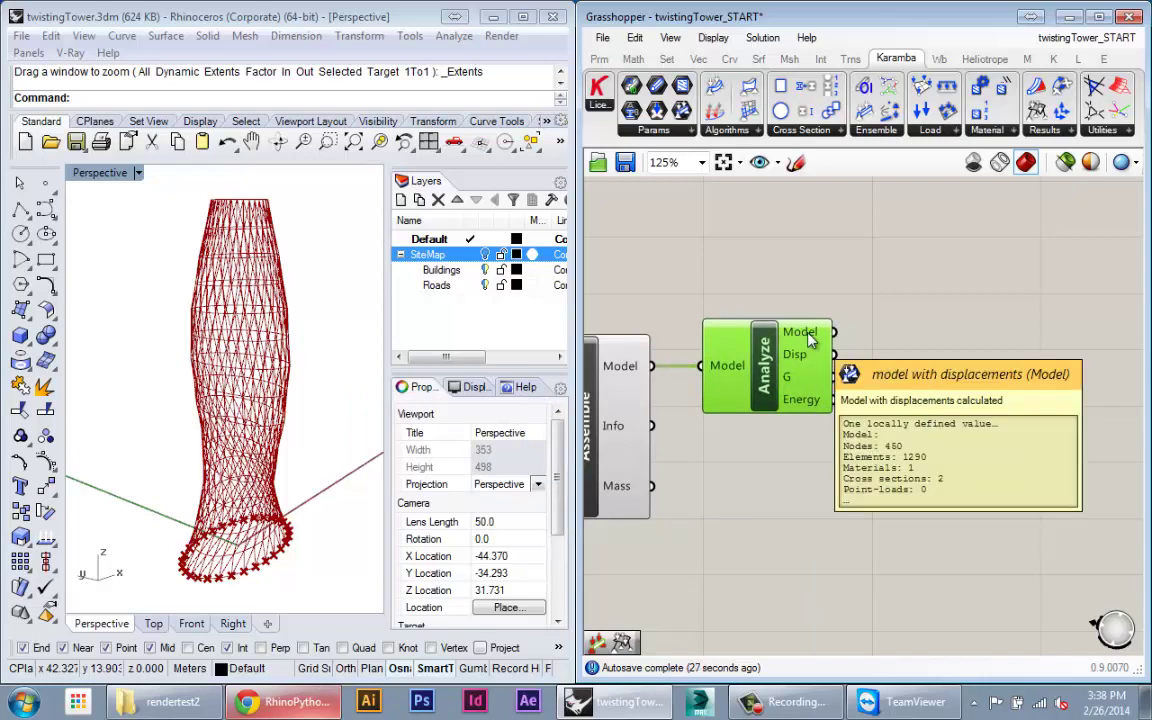
drag(770, 341, 768, 341)
right_drag(864, 339, 828, 332)
click(850, 311)
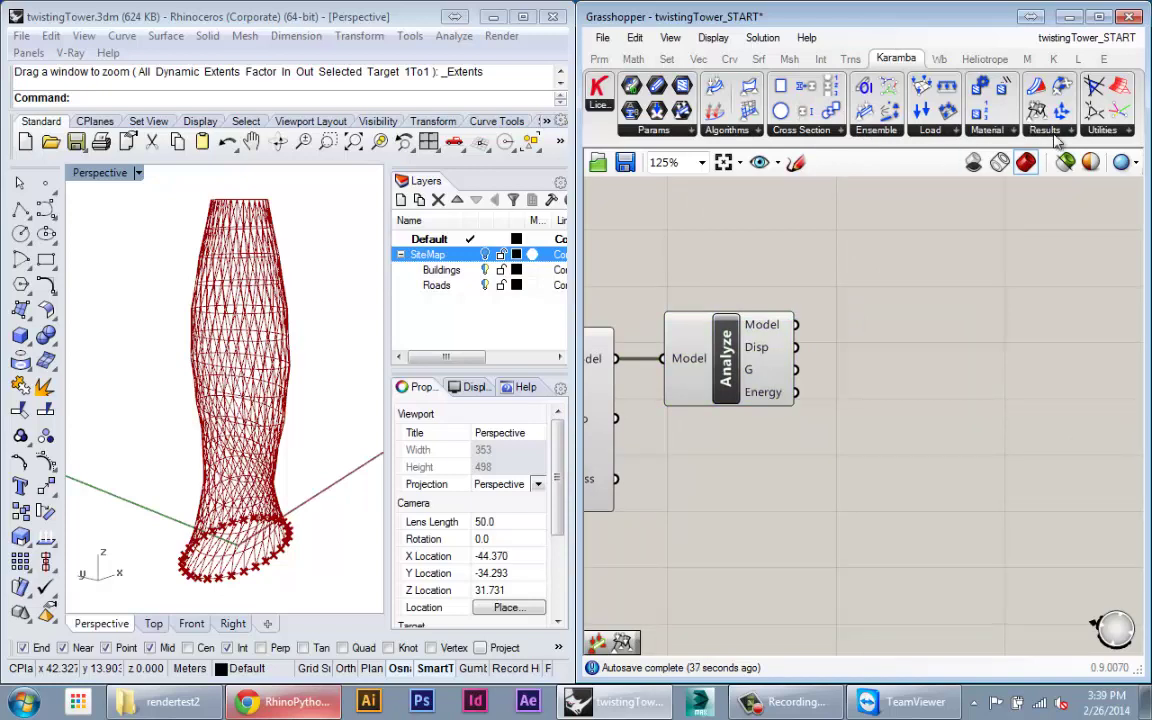
- Add a Karamba Model View component after Analyze and connect Analyze's Model output to its Model input
click(1050, 132)
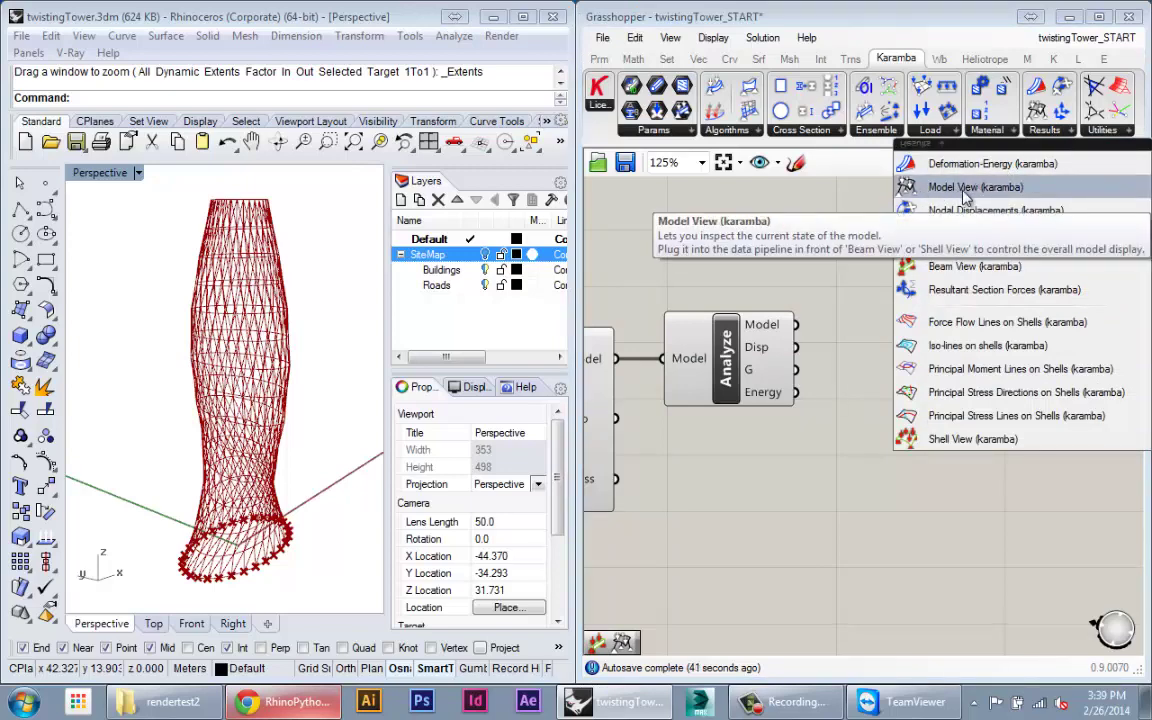
drag(945, 193, 915, 343)
click(914, 383)
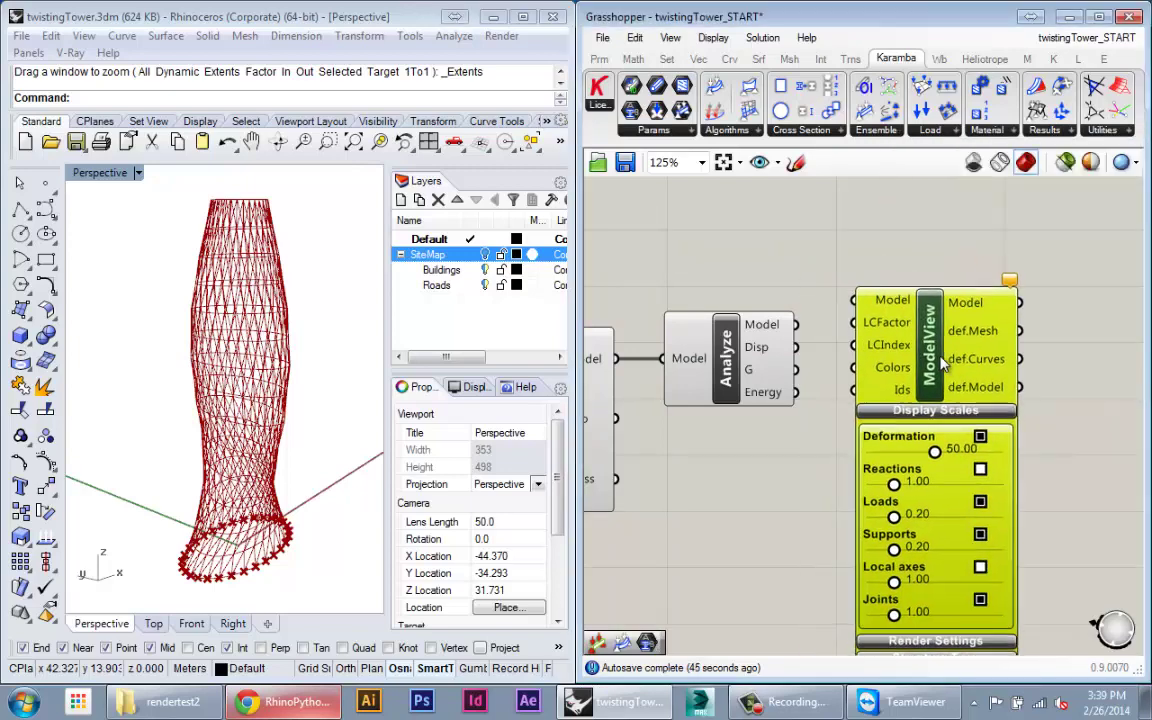
drag(943, 362, 954, 387)
drag(796, 324, 866, 325)
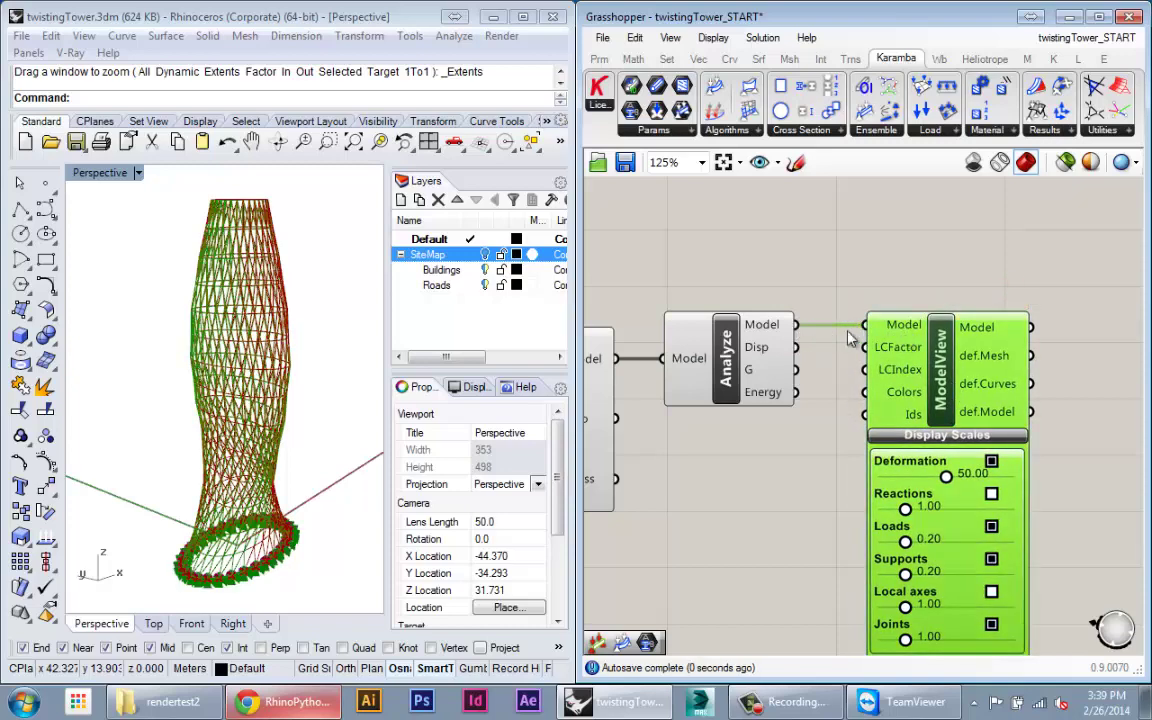
- Collapse ModelView's Display Scales section and tidy the component's placement beside Analyze
click(887, 440)
right_click(902, 409)
click(917, 257)
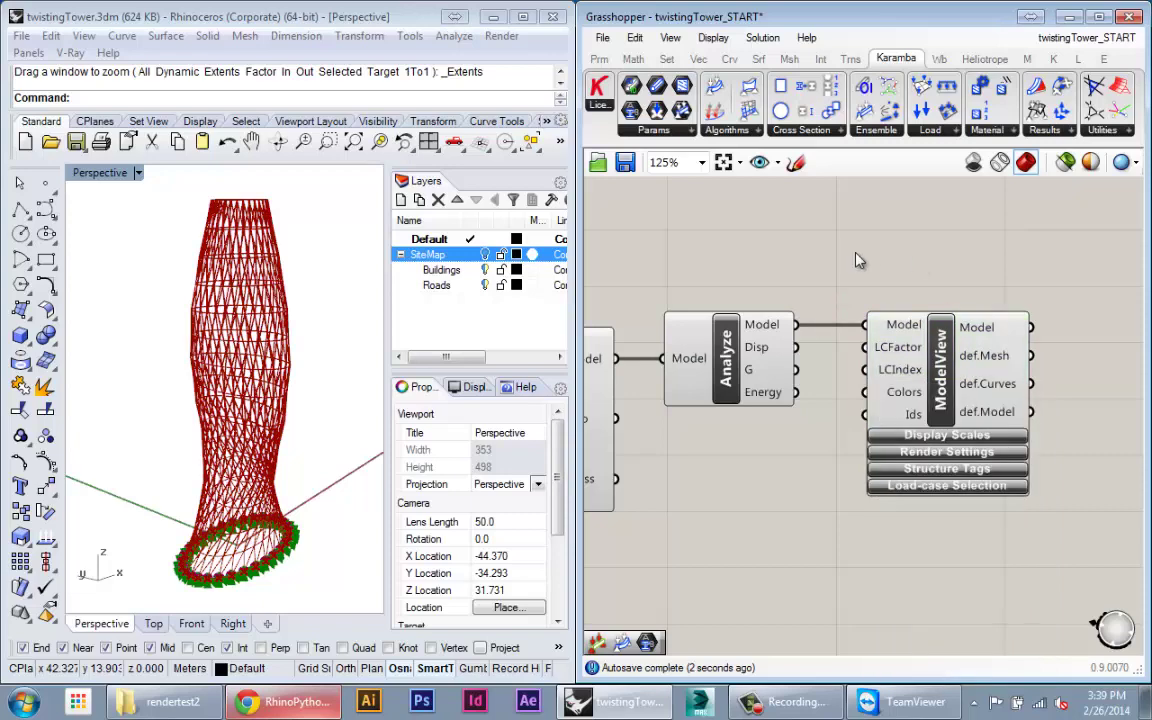
right_drag(867, 257, 932, 258)
click(980, 375)
click(968, 287)
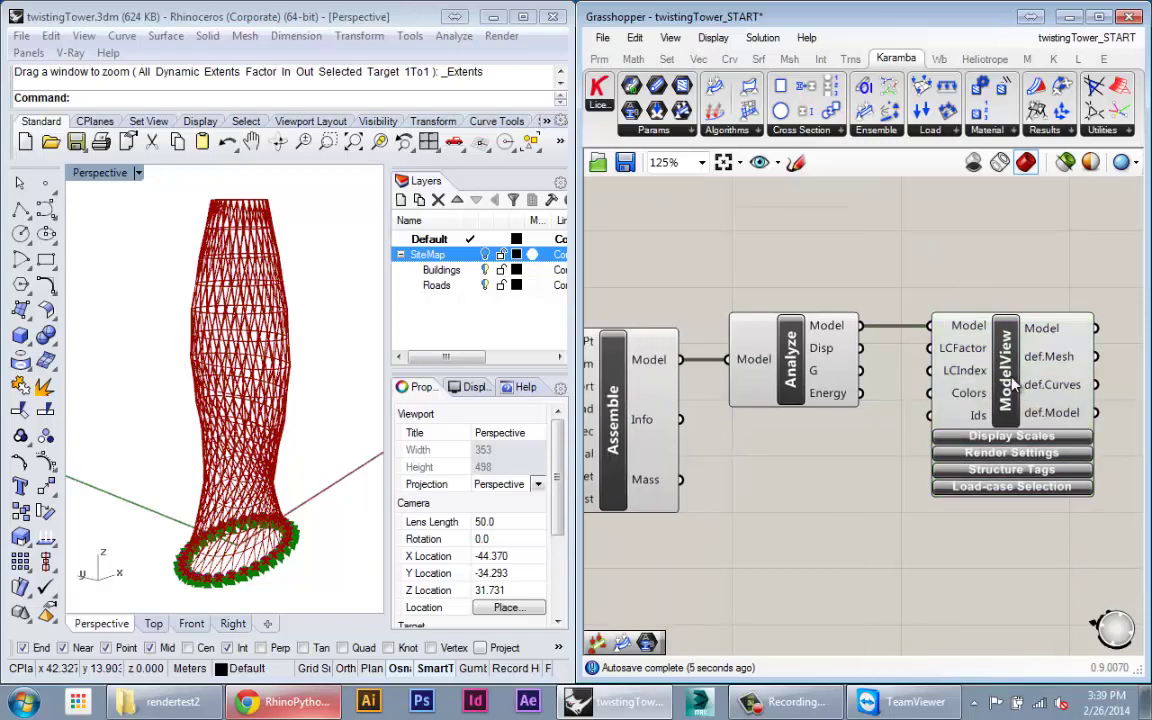
drag(1015, 385, 1007, 386)
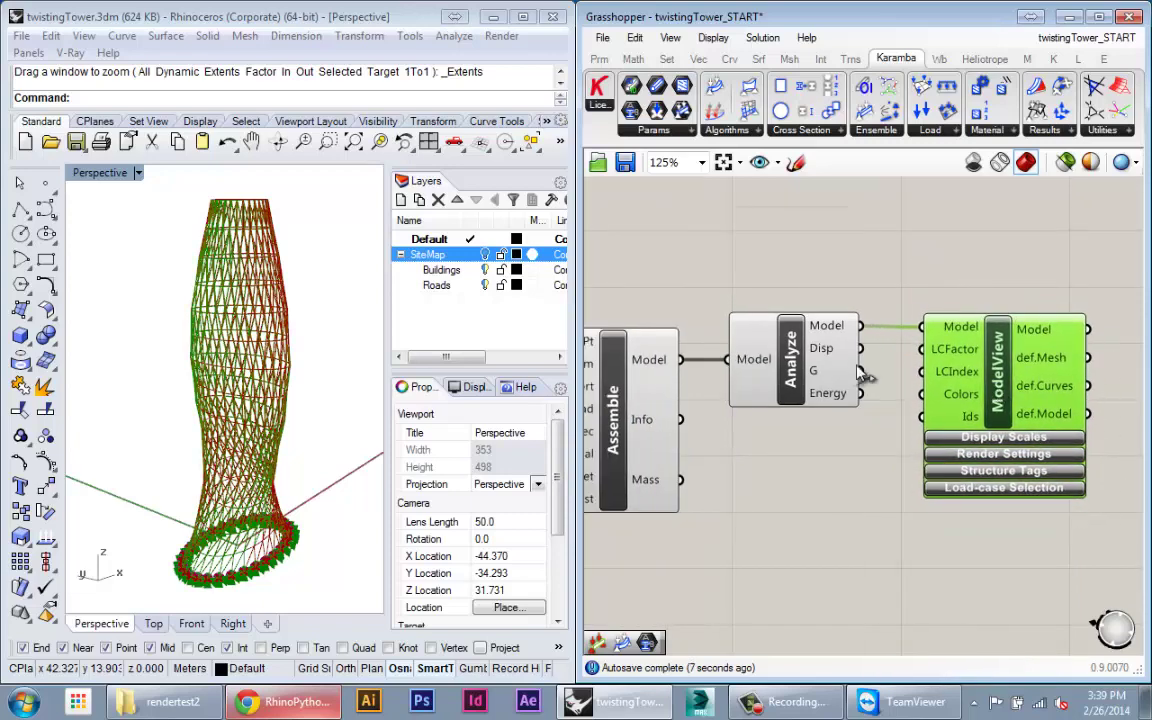
- Nudge ModelView away from Analyze and turn off the preview of all components in the definition
drag(762, 229, 595, 405)
scroll(765, 228, down, 1)
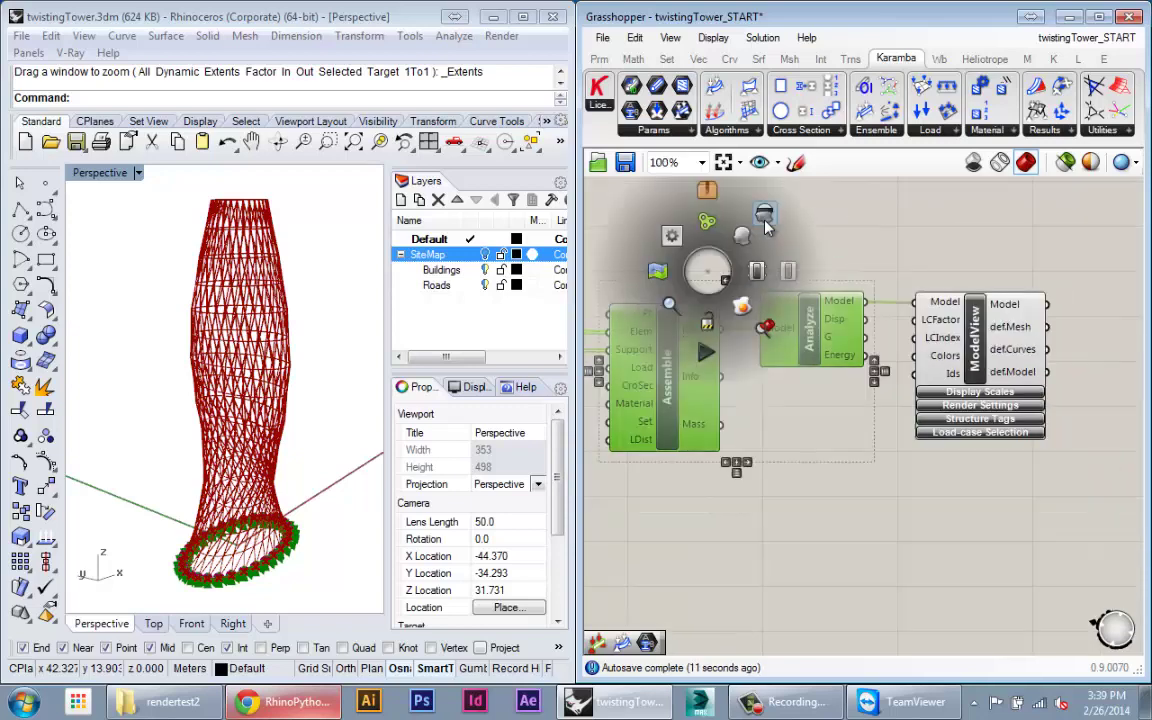
right_drag(765, 221, 987, 351)
click(1012, 259)
drag(1010, 351, 1028, 330)
click(948, 280)
key(ctrl+a)
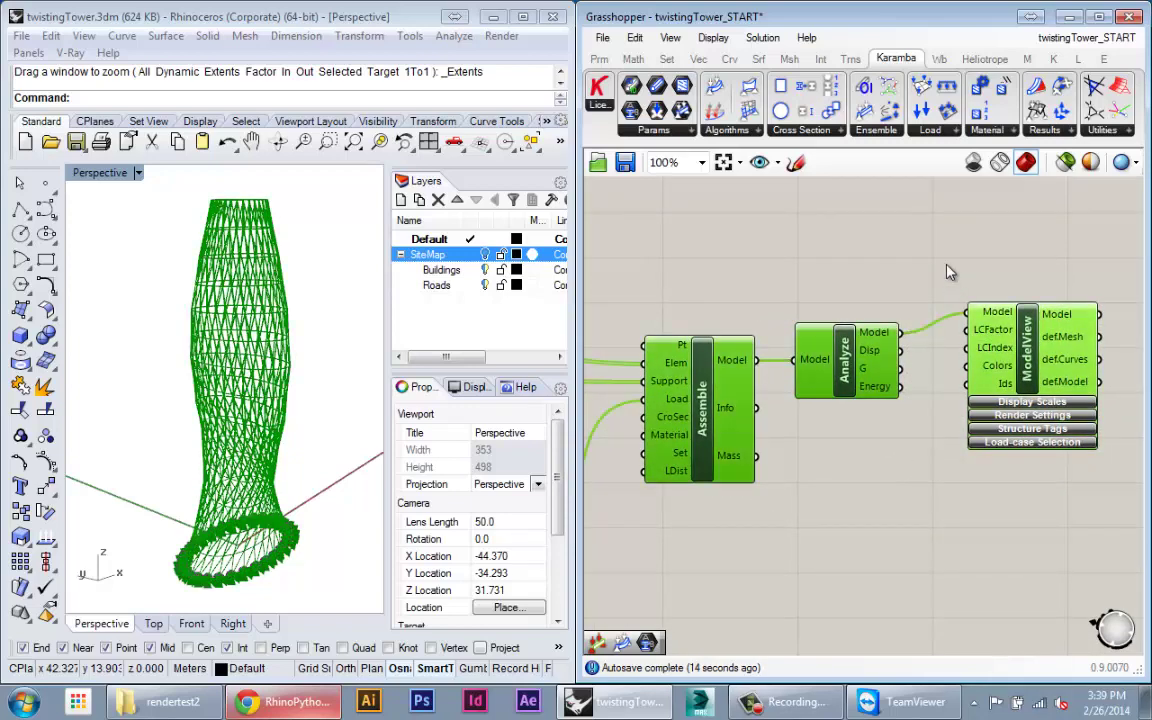
key(space)
click(1003, 212)
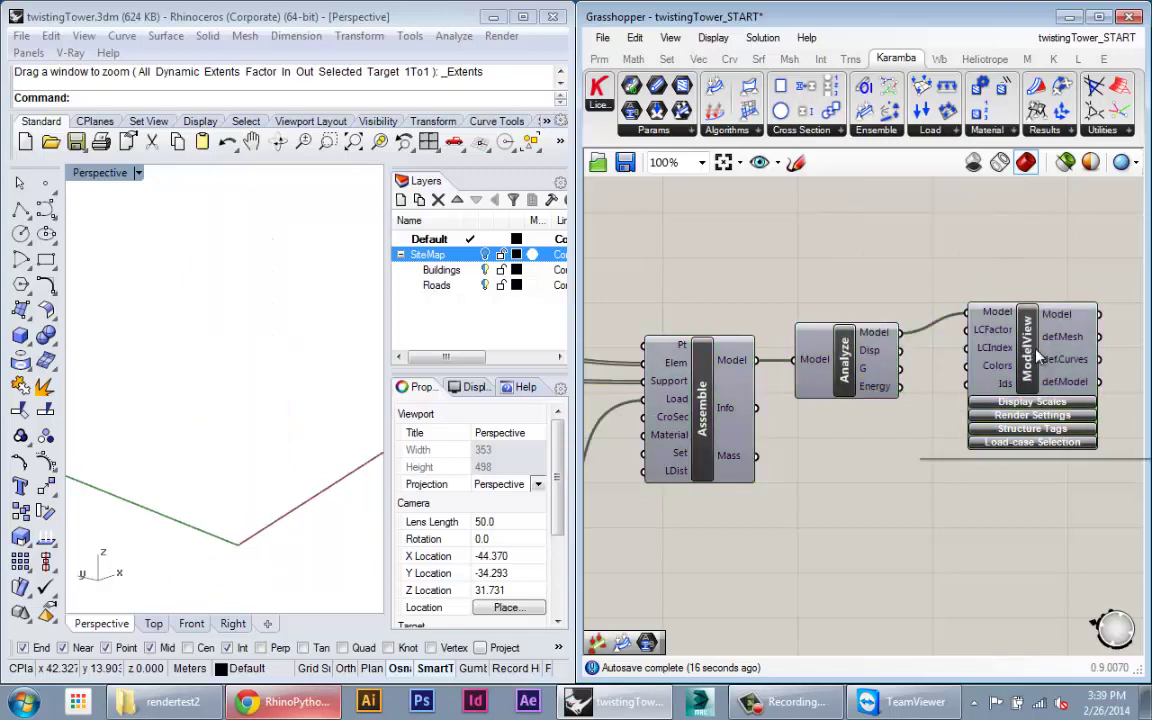
- Turn the preview of ModelView back on and inspect the tower with its supports in the Perspective viewport
right_click(1038, 352)
click(1032, 370)
drag(1023, 349, 1028, 314)
scroll(951, 393, up, 3)
right_drag(298, 432, 323, 315)
scroll(311, 298, up, 1)
scroll(321, 411, down, 4)
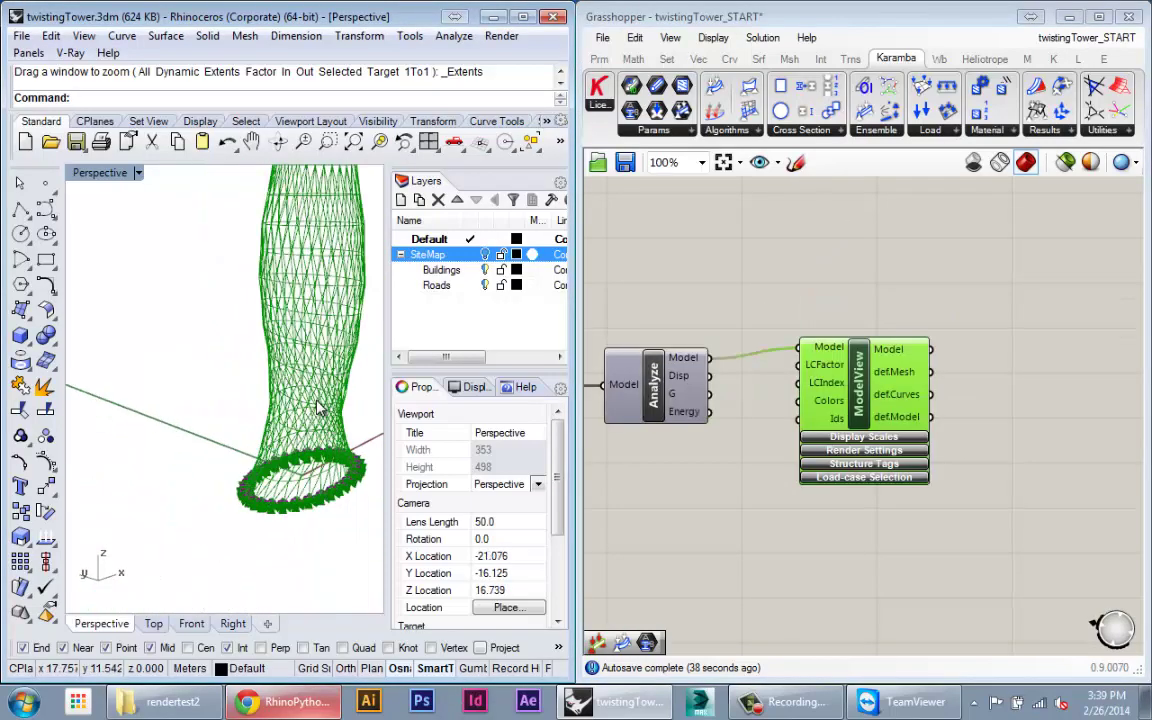
shift+right_drag(321, 411, 264, 447)
scroll(276, 375, up, 5)
ctrl+right_drag(277, 375, 268, 436)
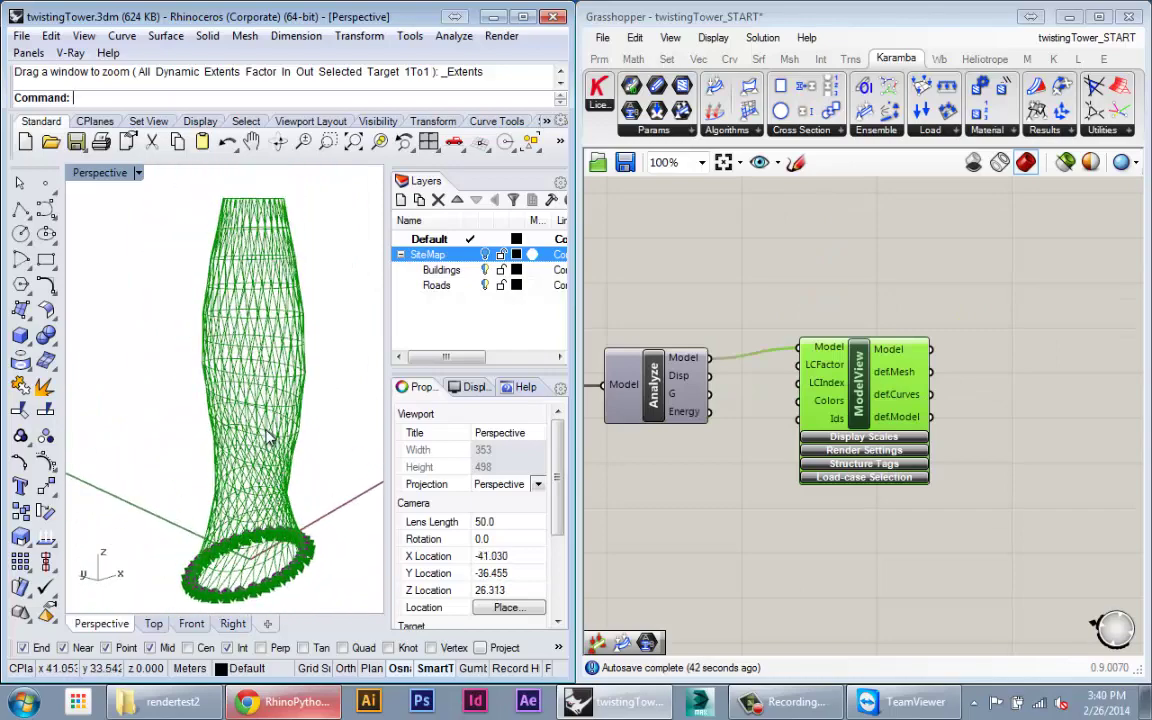
- Expand ModelView's Display Scales section and set the Supports scale to 0.18
click(866, 437)
scroll(880, 470, up, 1)
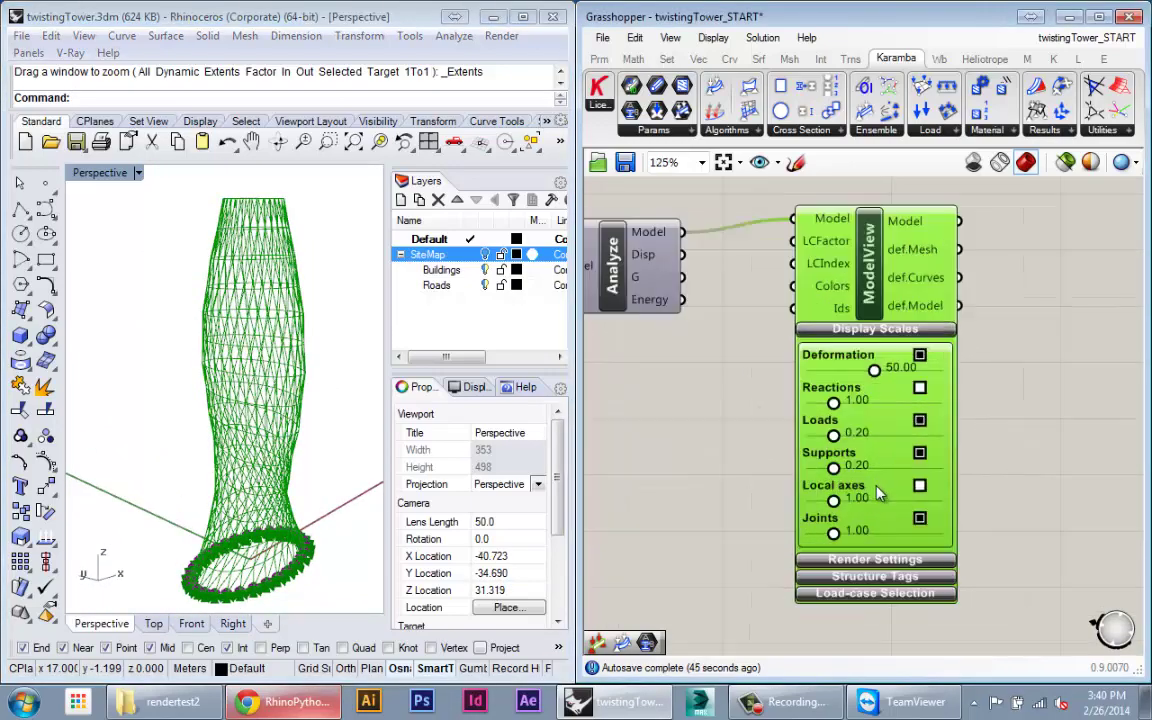
scroll(874, 487, up, 1)
shift+right_drag(296, 479, 302, 442)
drag(822, 465, 953, 464)
click(346, 584)
scroll(284, 567, up, 2)
mouse_move(220, 580)
shift+right_down()
mouse_move(150, 593)
mouse_move(230, 569)
shift+right_up()
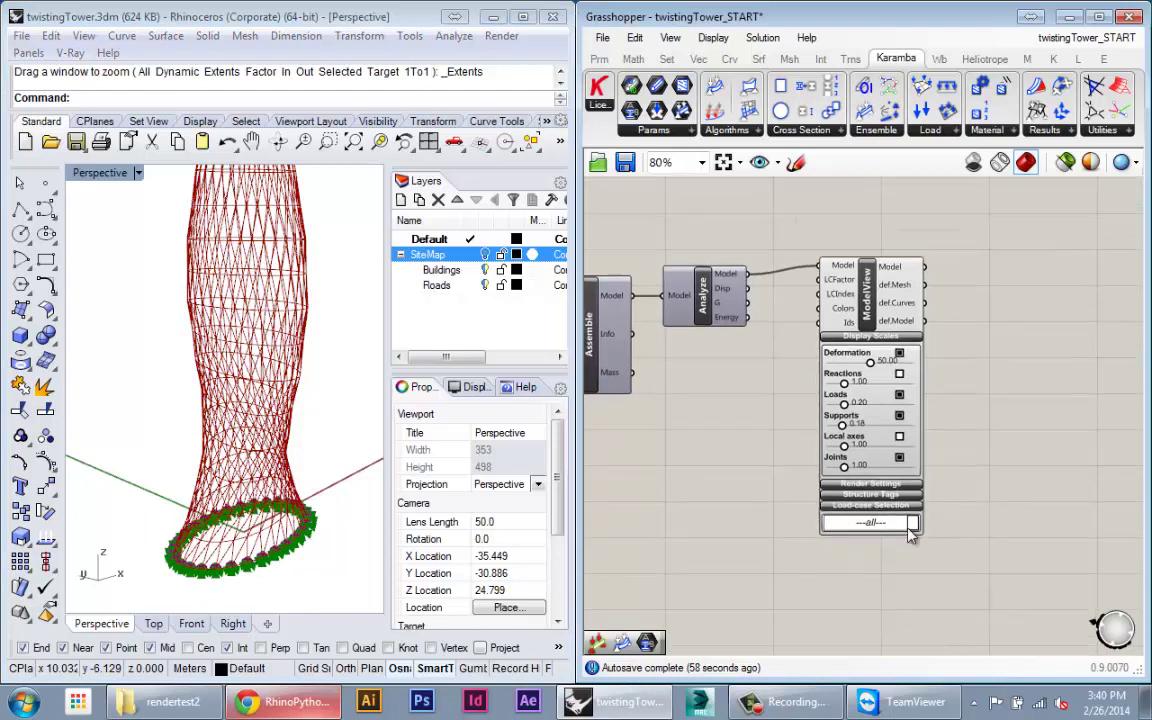
- Examine the load cases available in ModelView's Load-case Selection
scroll(817, 474, up, 5)
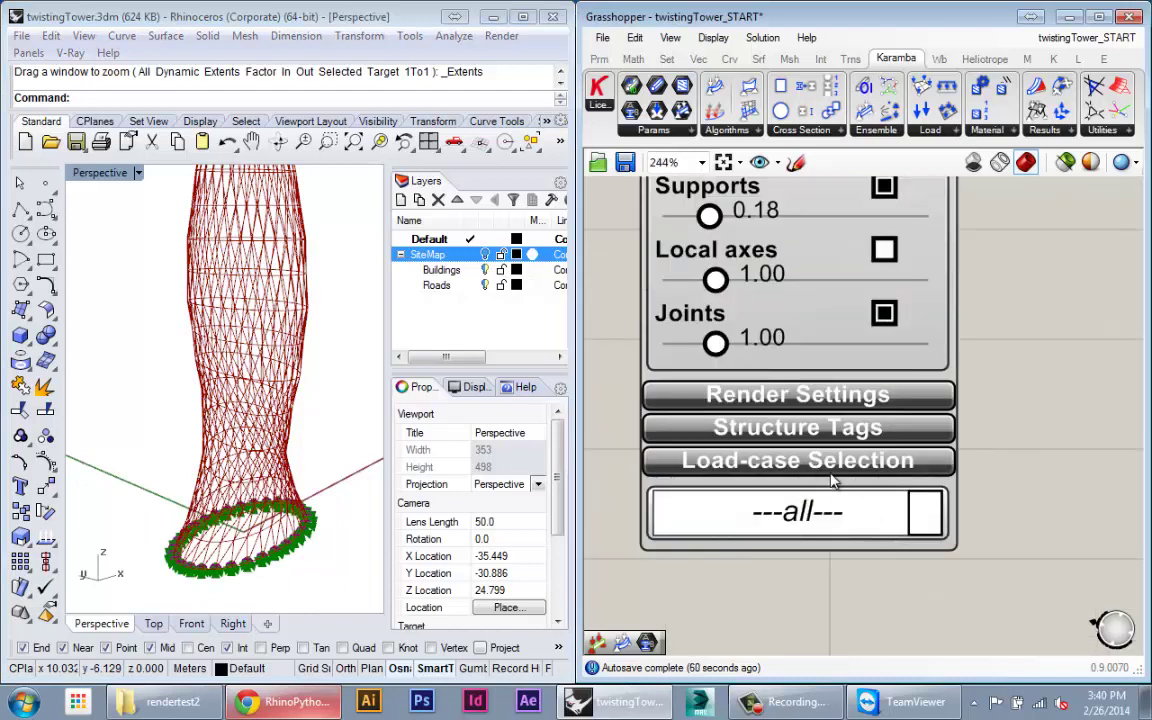
scroll(832, 481, down, 5)
click(880, 552)
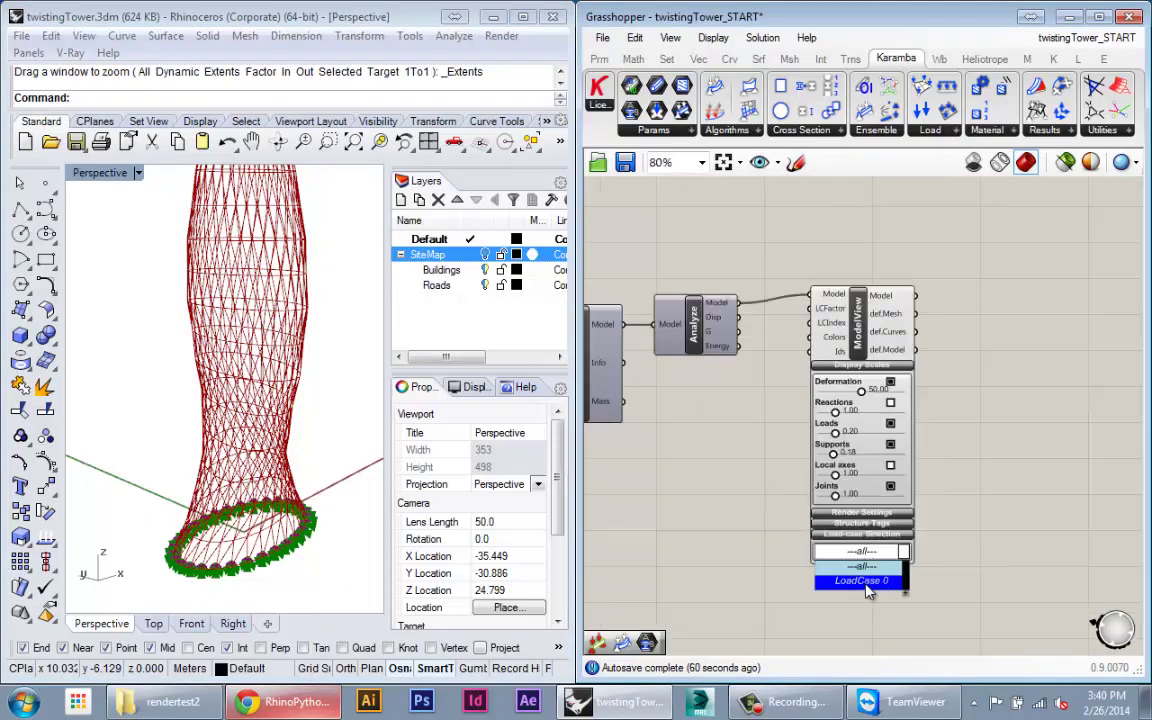
click(866, 613)
- Adjust ModelView's Deformation display scale and check its effect on the tower in the Perspective viewport
right_drag(777, 404, 773, 439)
click(255, 372)
right_drag(258, 355, 210, 490)
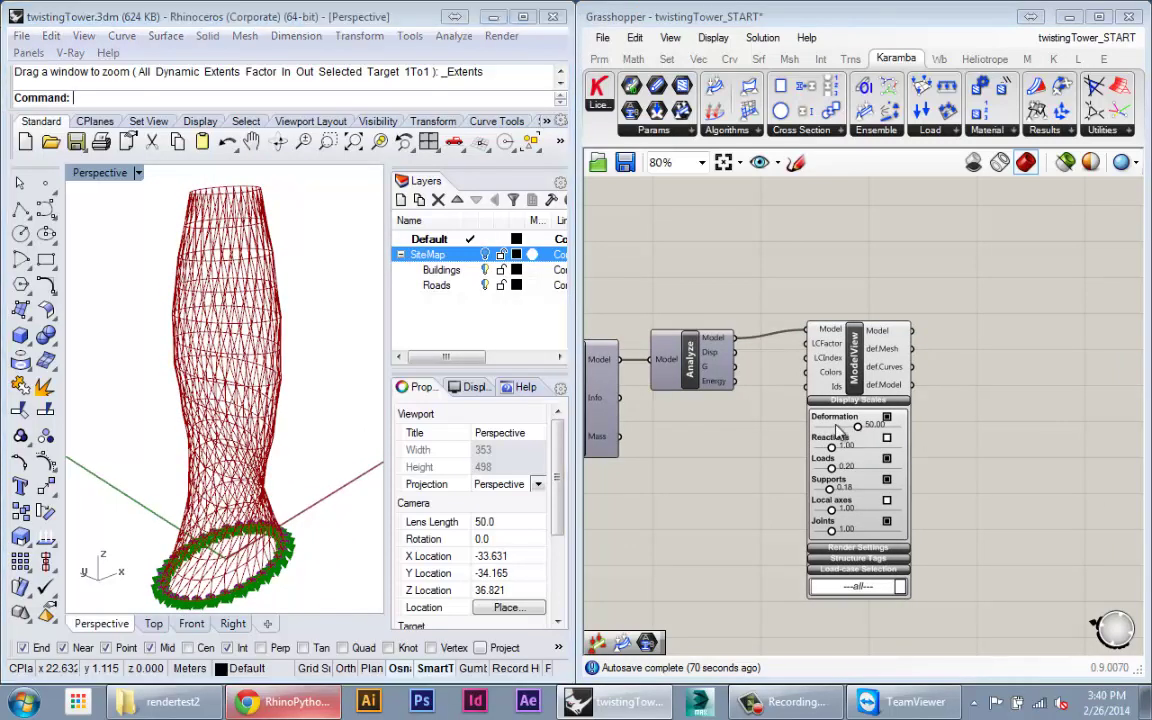
drag(857, 426, 921, 437)
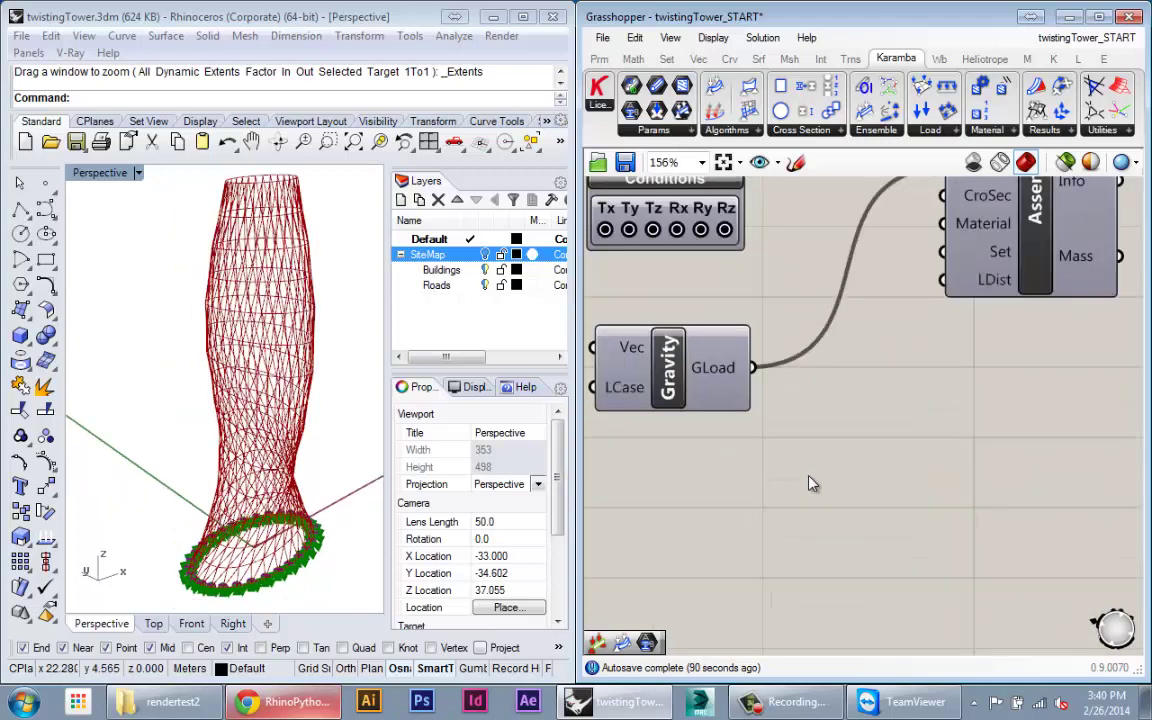
- Add a Unit Z vector component in front of Gravity and connect its V output to Gravity's Vec input
scroll(810, 481, down, 3)
scroll(848, 481, up, 1)
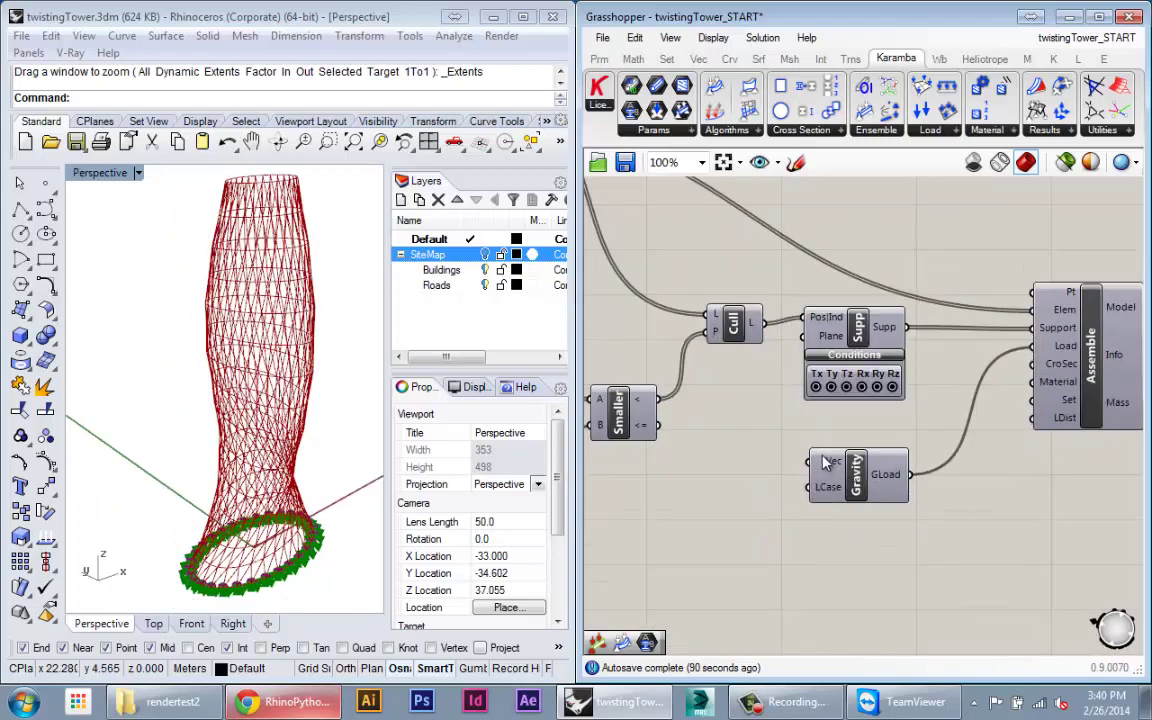
right_drag(757, 493, 850, 489)
double_click(812, 490)
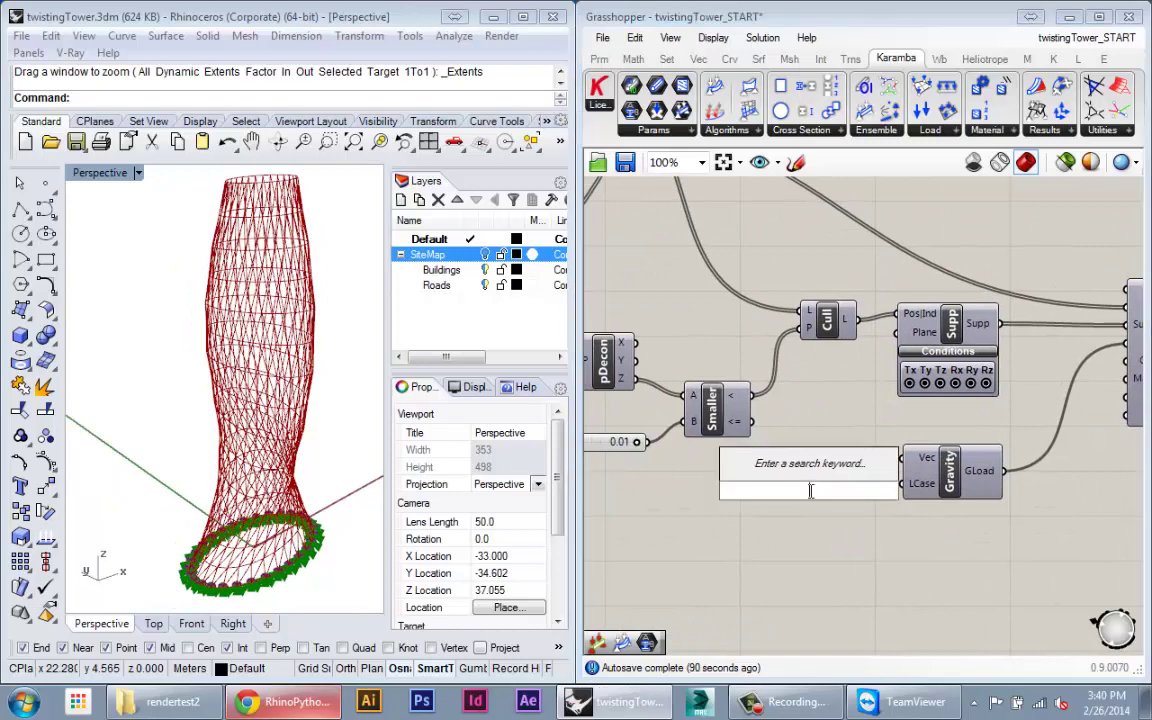
text(Z)
click(795, 469)
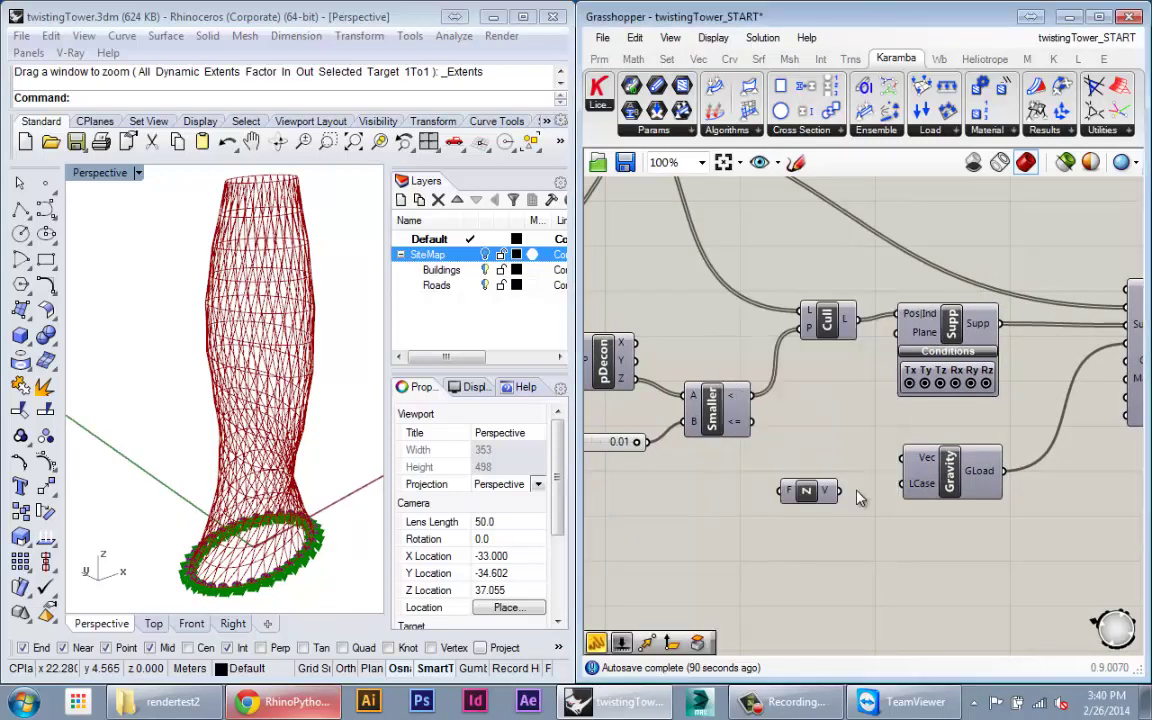
drag(811, 490, 843, 460)
scroll(882, 468, up, 3)
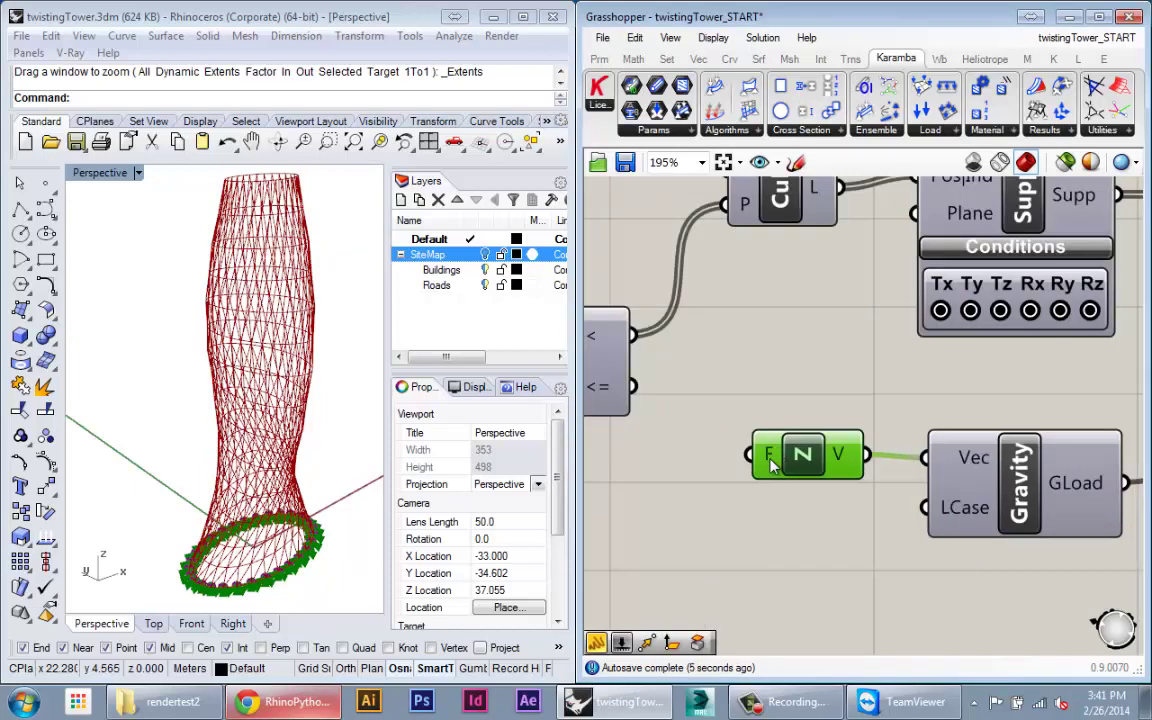
scroll(770, 480, down, 3)
scroll(773, 488, up, 2)
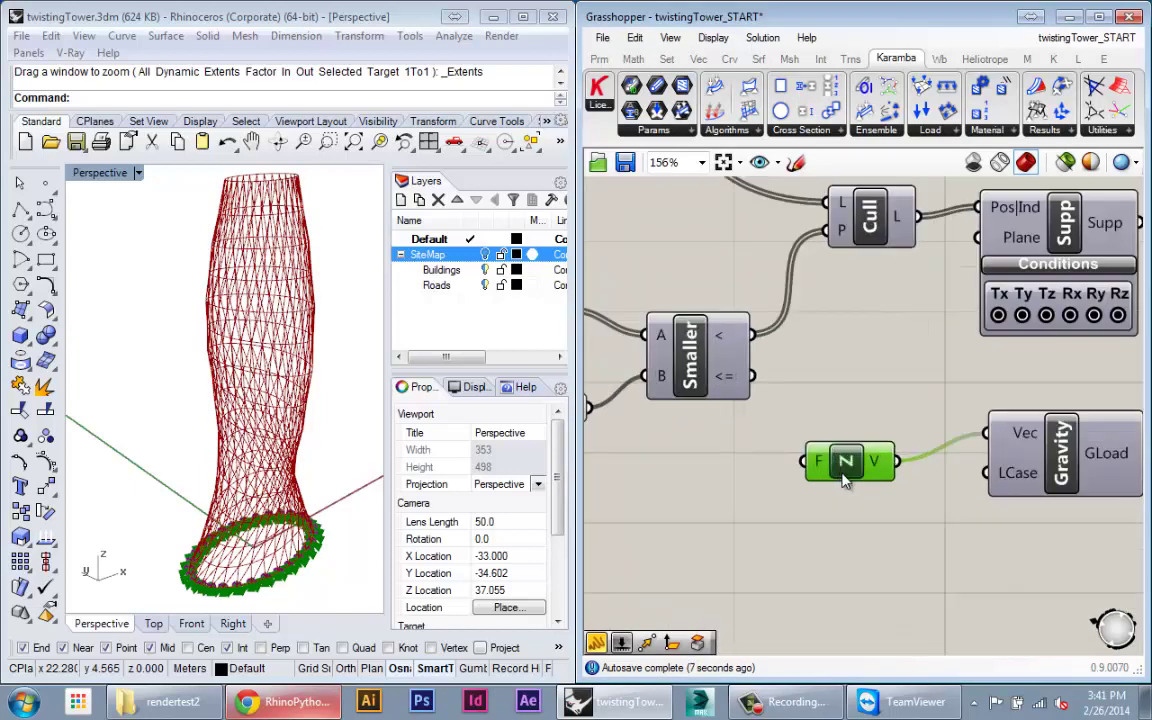
scroll(849, 505, down, 3)
- Add a number slider below the Unit Z component and set its range from -100 to 100
double_click(785, 522)
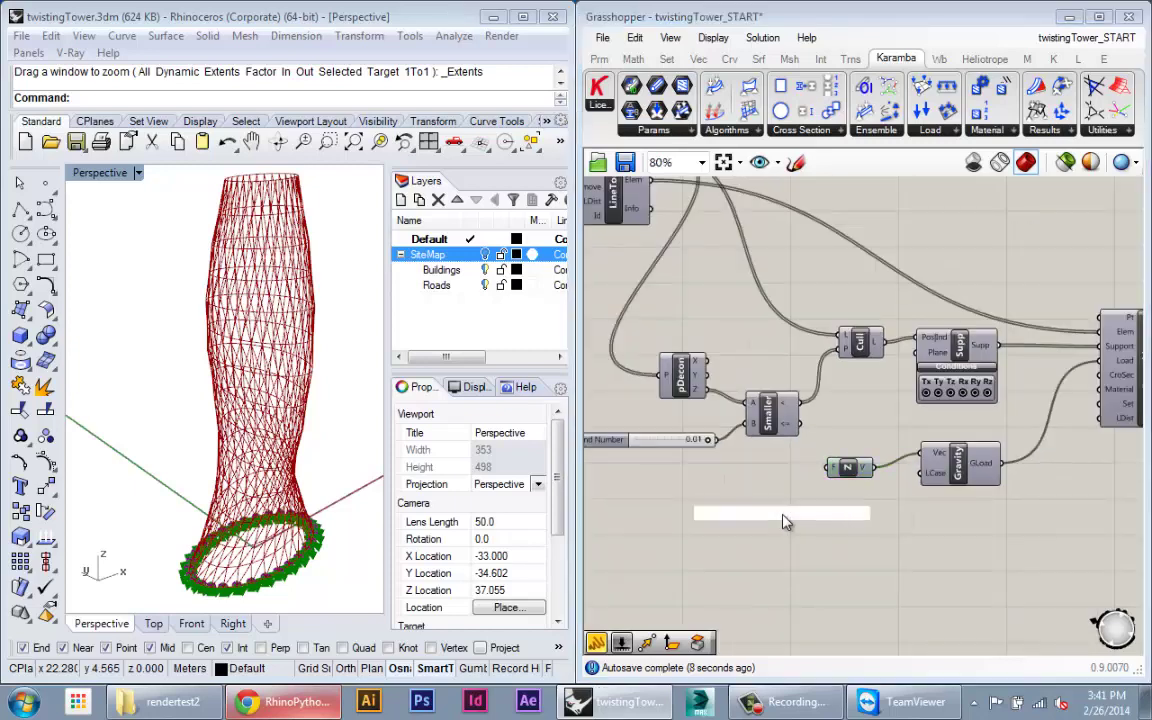
text(slider)
key(Return)
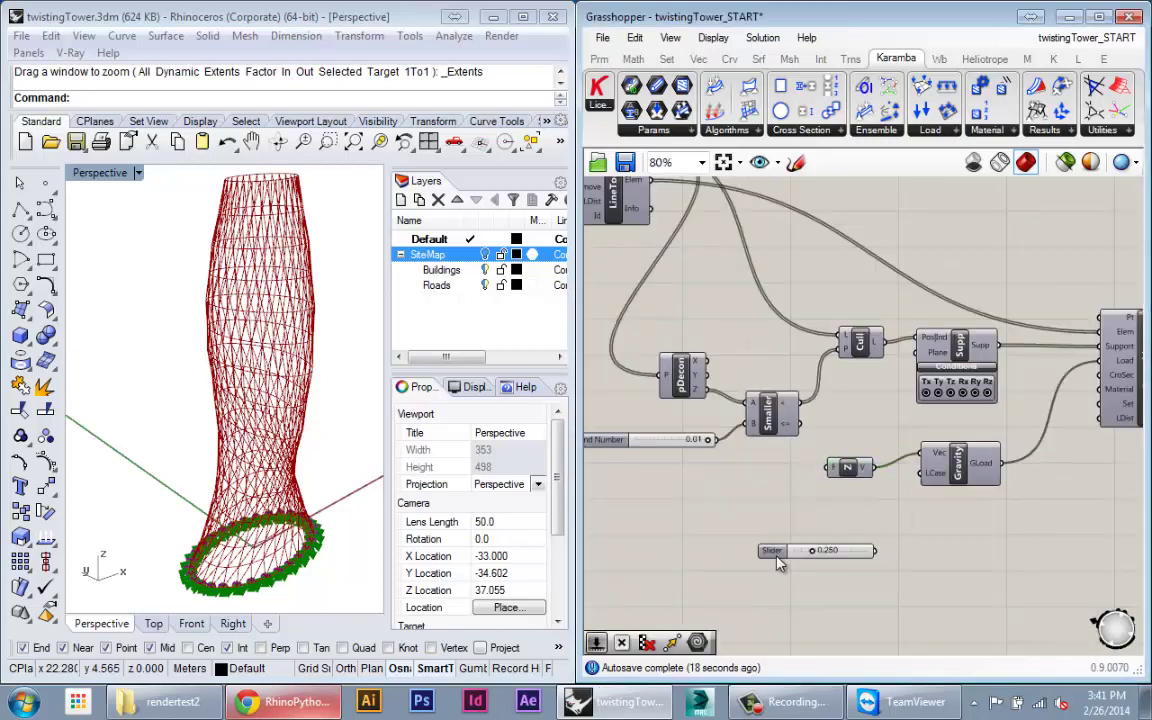
scroll(777, 553, up, 2)
right_click(777, 551)
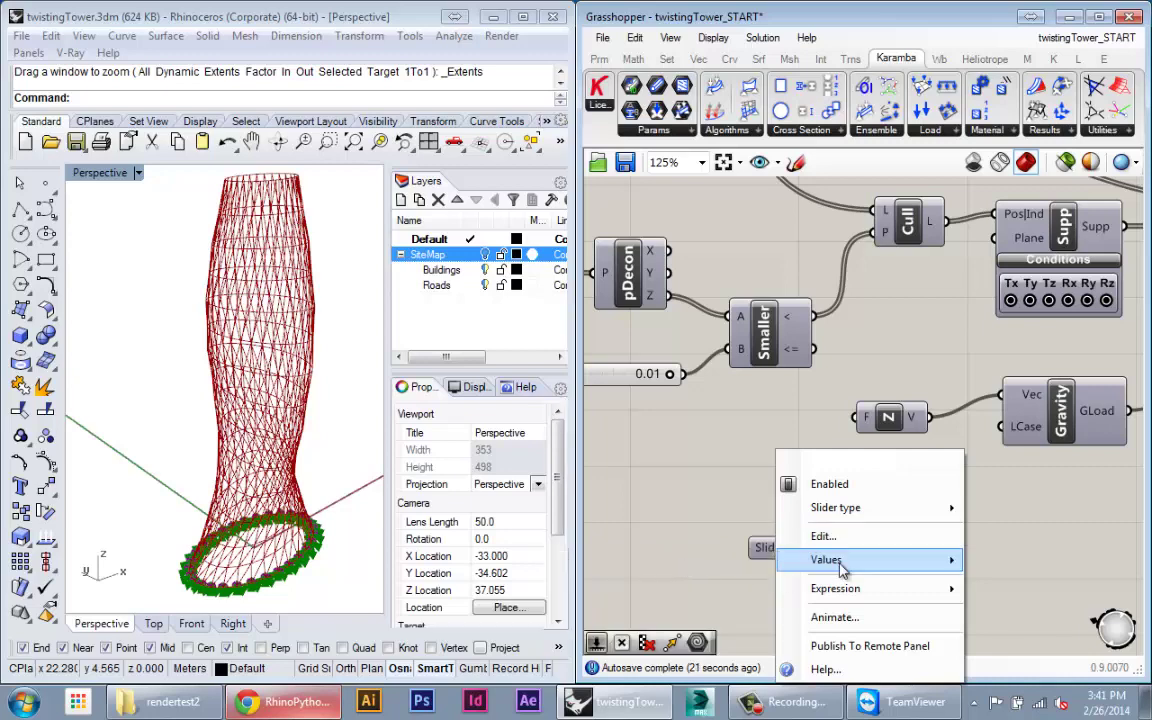
mouse_move(840, 563)
drag(676, 562, 676, 532)
click(690, 620)
right_click(772, 551)
mouse_move(800, 560)
click(645, 620)
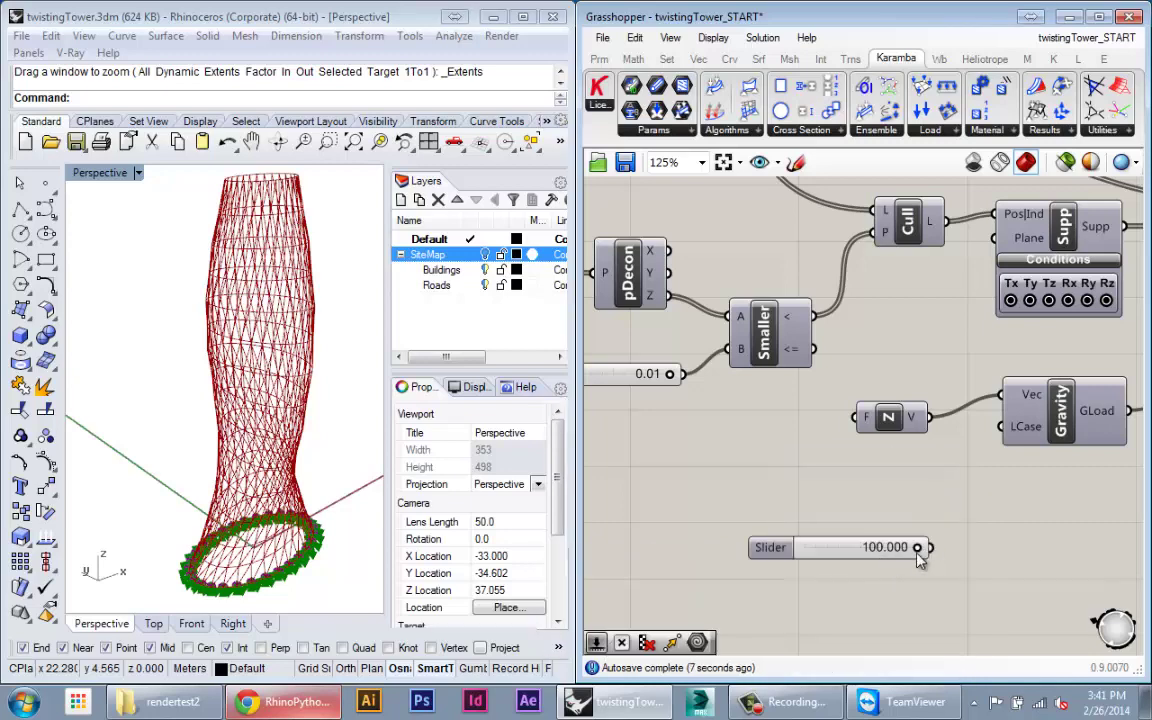
- Set the slider to -100 and connect it to the F input of the Unit Z component
drag(919, 552, 823, 552)
drag(868, 550, 615, 462)
scroll(745, 500, down, 3)
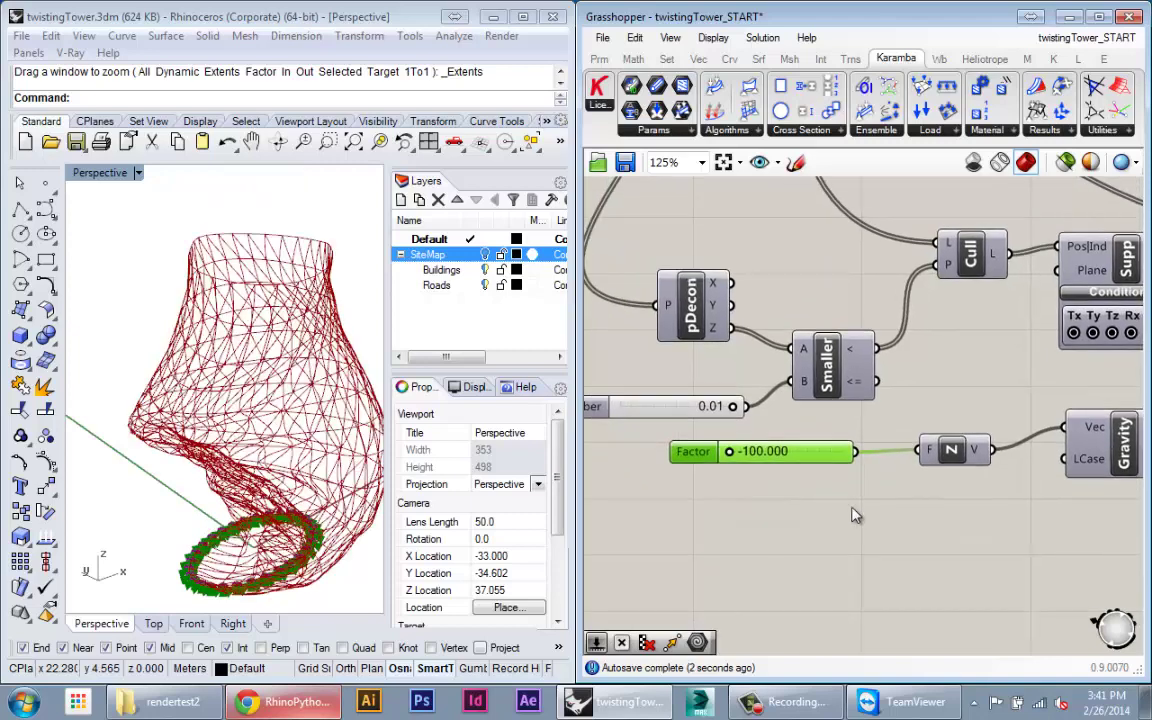
- Set ModelView's Deformation display scale to about 23.47, checking the tower's deformed shape in the Perspective viewport
right_drag(897, 516, 506, 510)
right_drag(952, 444, 982, 440)
scroll(981, 436, up, 3)
drag(843, 420, 812, 419)
click(330, 527)
right_drag(291, 578, 287, 569)
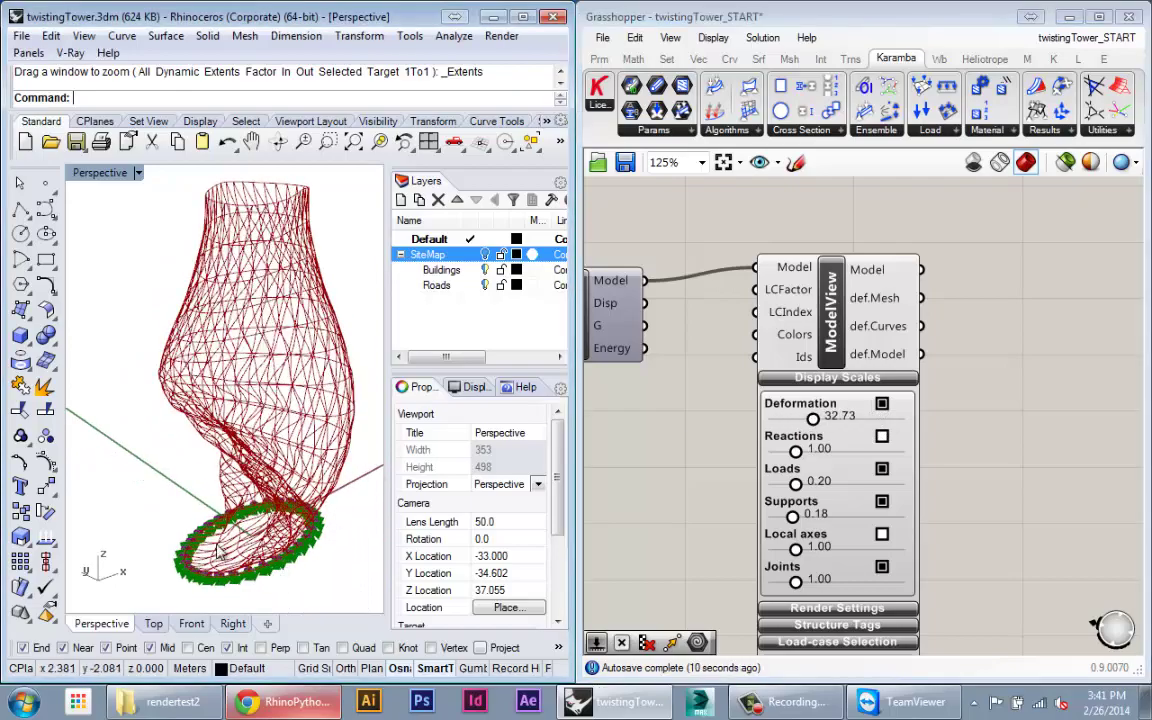
mouse_move(813, 419)
mouse_down()
mouse_move(880, 434)
mouse_move(785, 434)
mouse_move(801, 424)
mouse_up()
right_drag(168, 525, 243, 463)
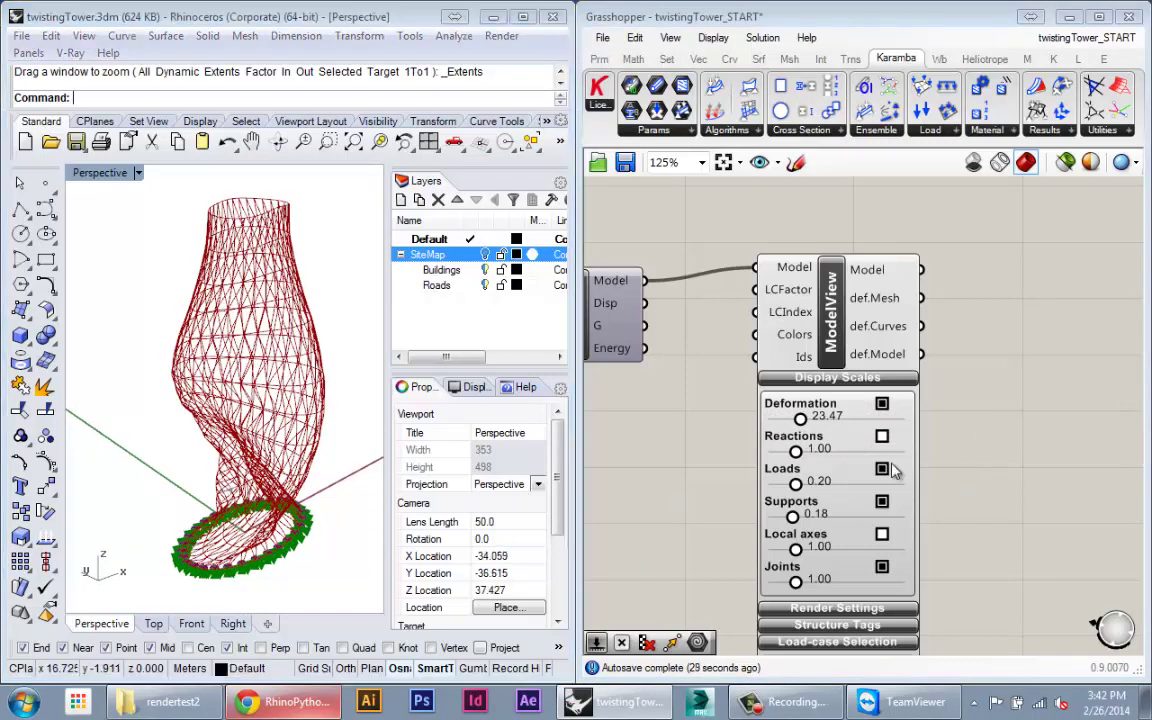
- Add a Geometry parameter beside ModelView, connect the def.Curves output to it and turn off ModelView's preview
scroll(861, 470, down, 3)
scroll(818, 419, up, 4)
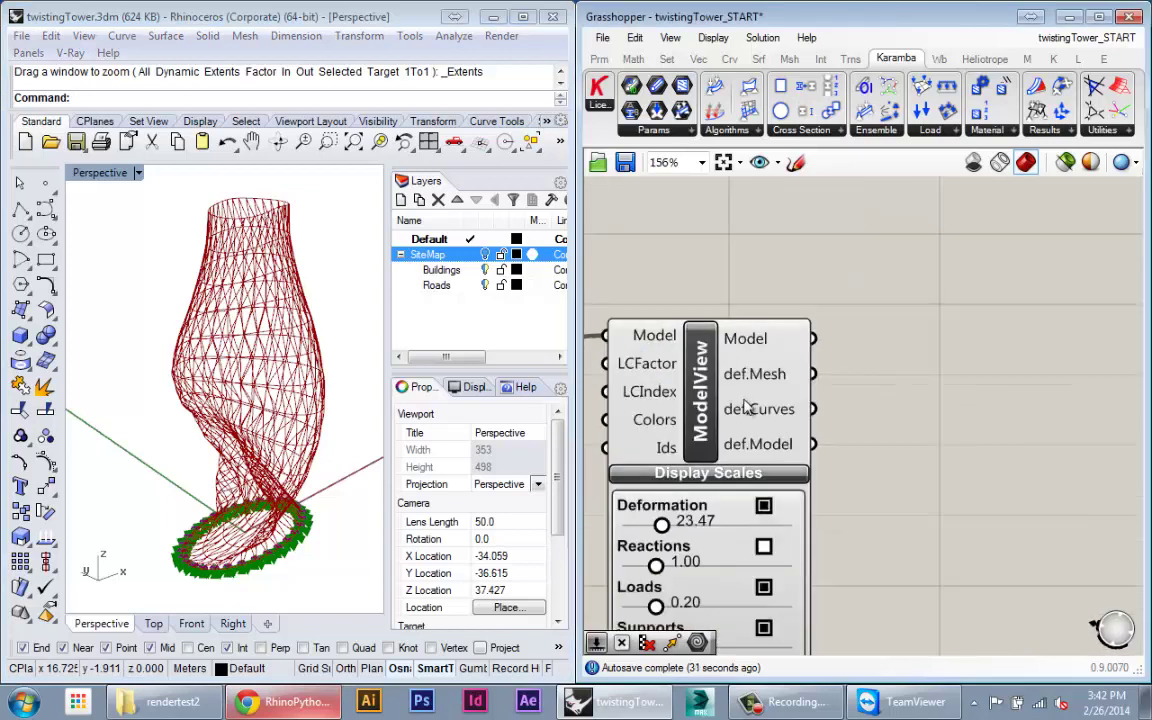
right_drag(745, 384, 802, 382)
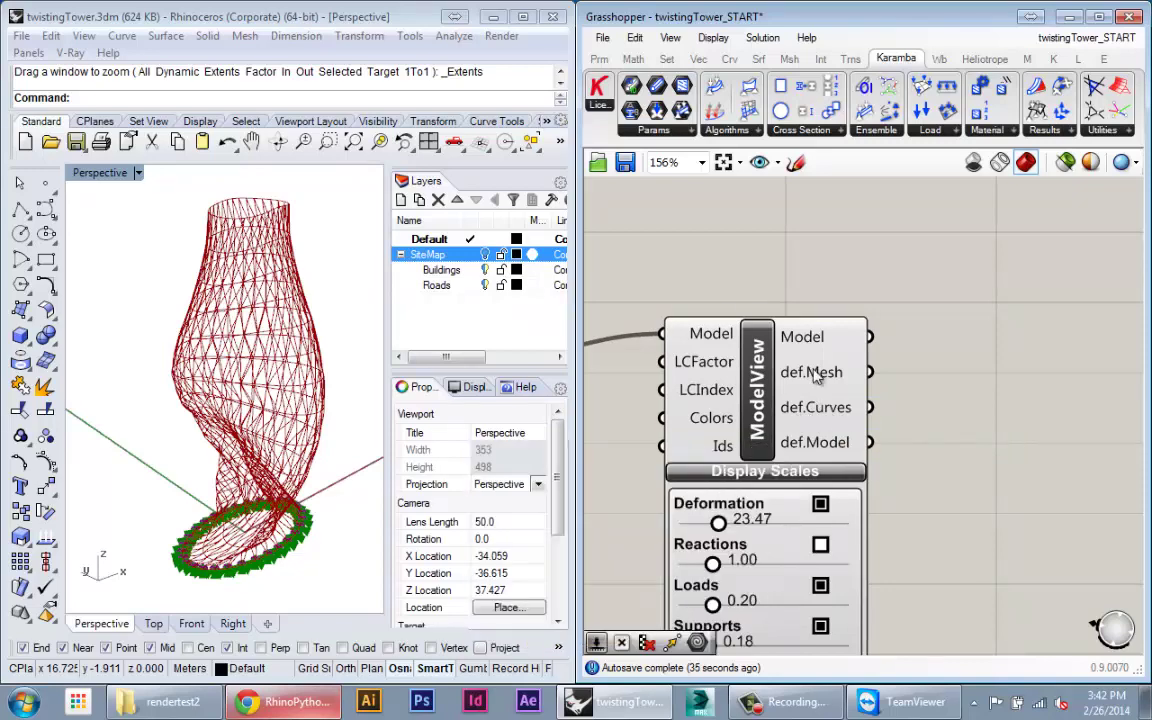
mouse_move(822, 376)
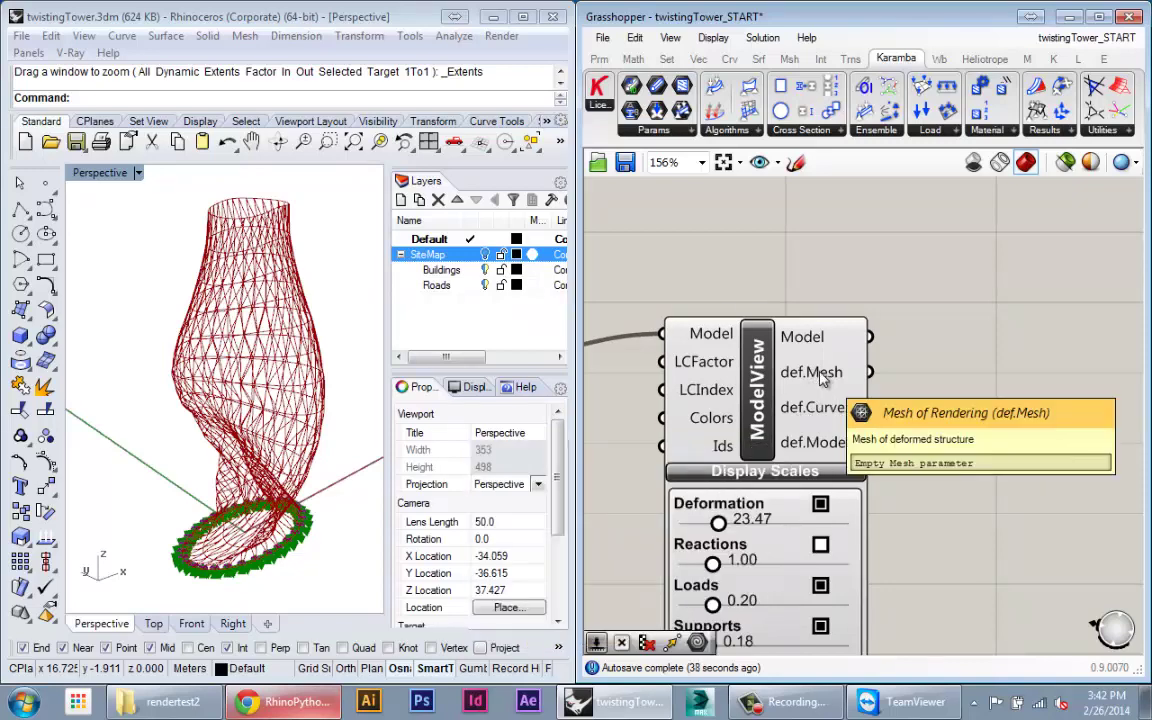
mouse_move(823, 418)
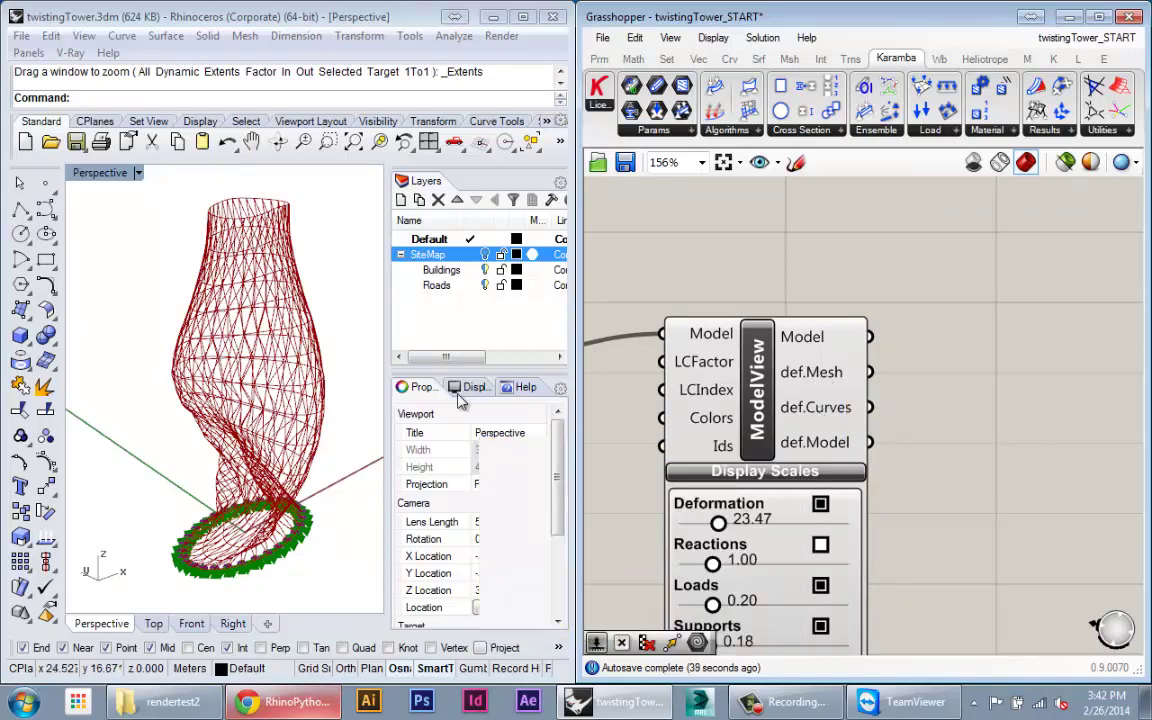
double_click(951, 428)
text(l)
key(BackSpace)
text(geo)
key(Return)
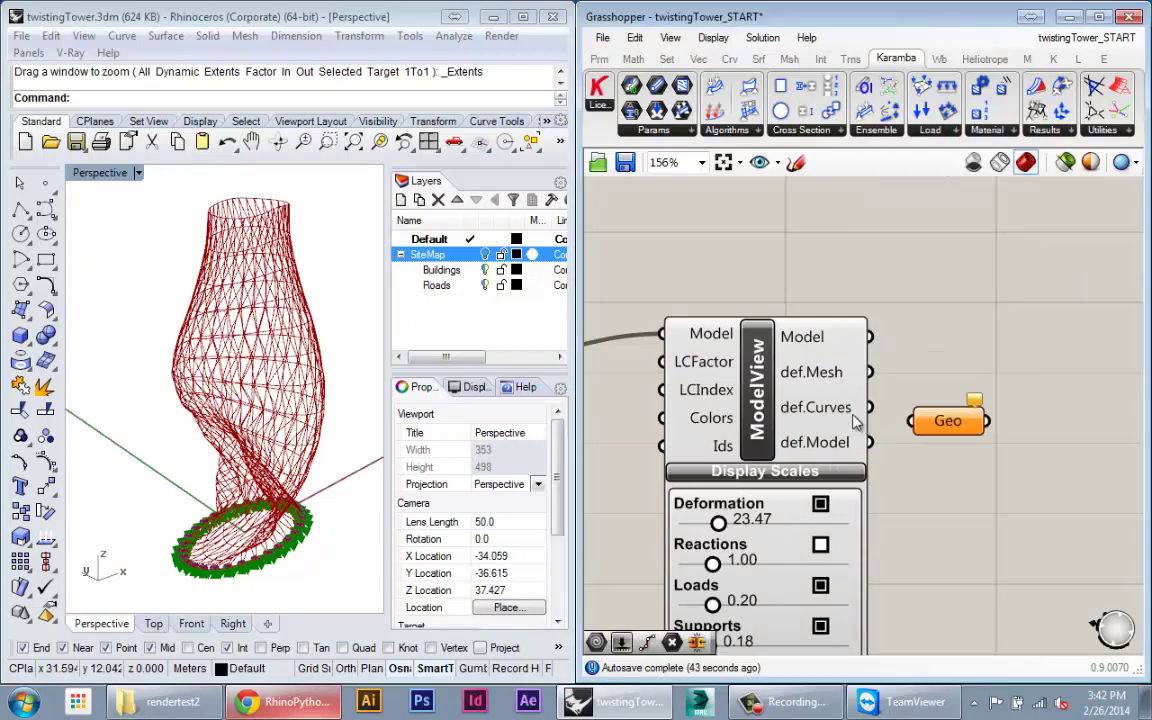
drag(907, 430, 907, 428)
right_click(767, 379)
click(783, 414)
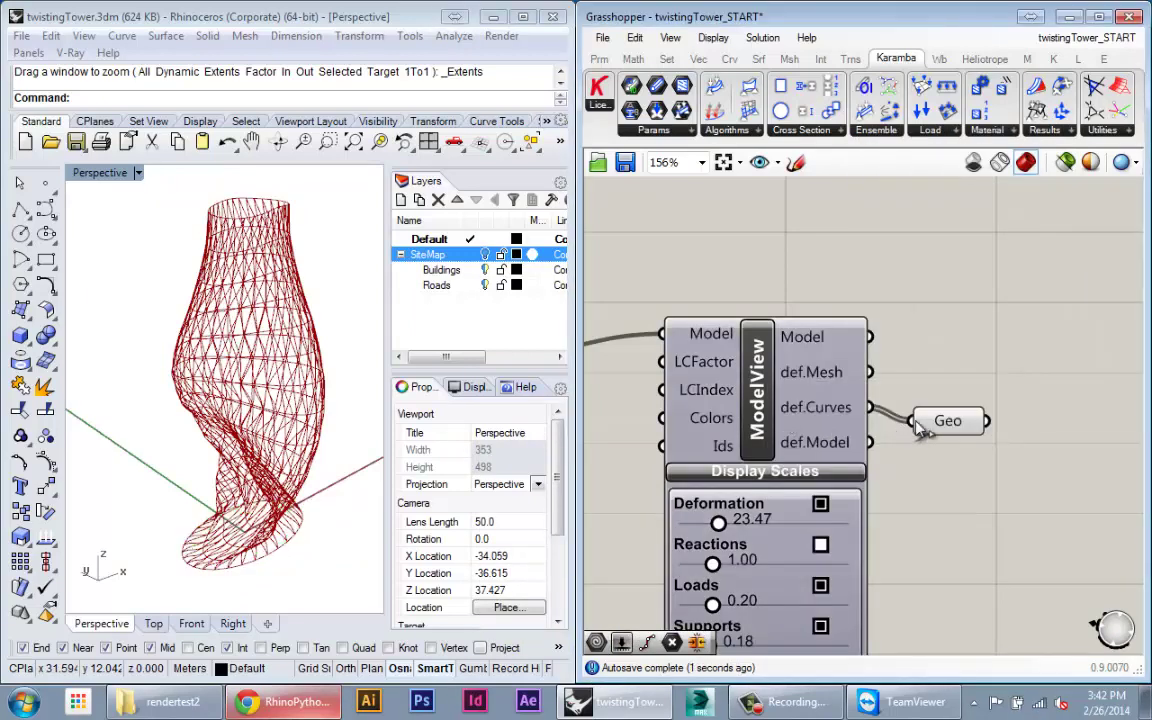
- Delete the Geometry parameter and turn ModelView's preview back on
drag(980, 424, 1012, 435)
key(Delete)
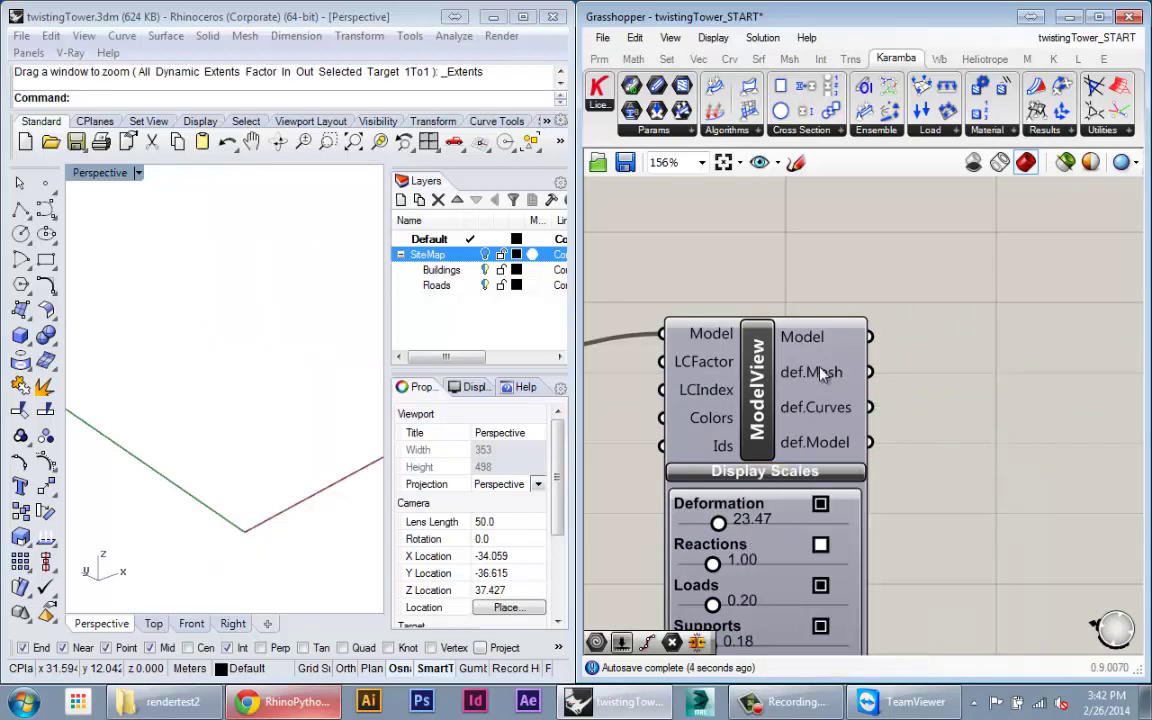
right_click(766, 346)
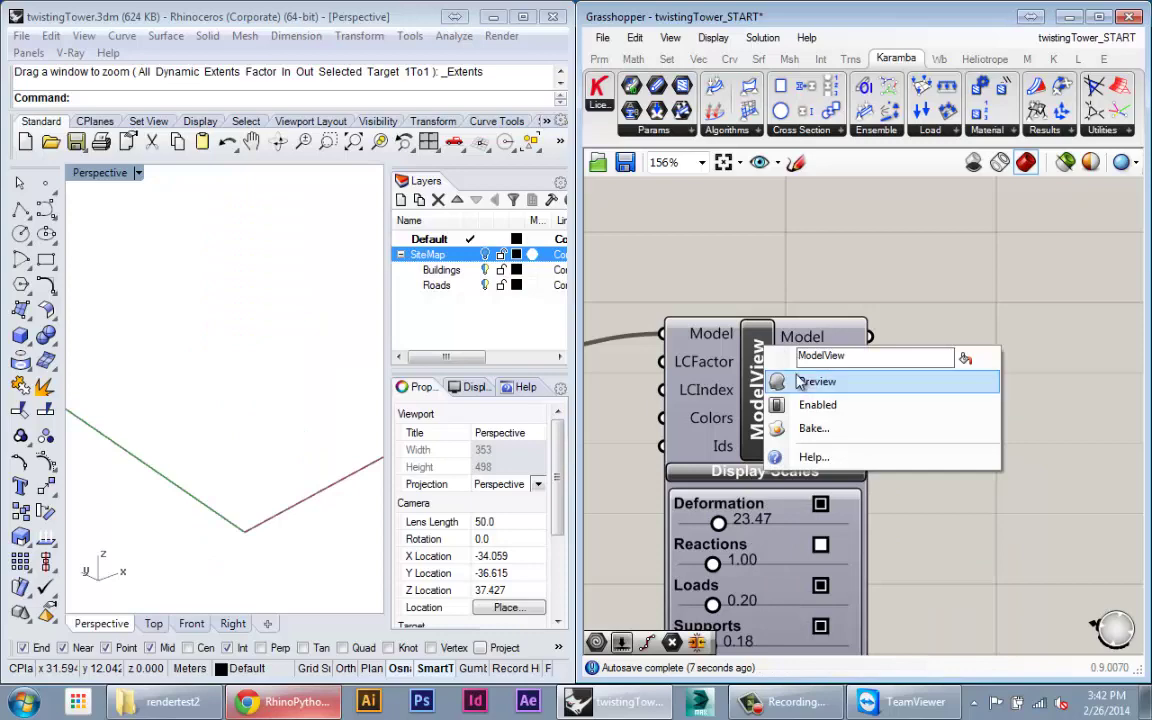
click(800, 382)
scroll(728, 314, down, 3)
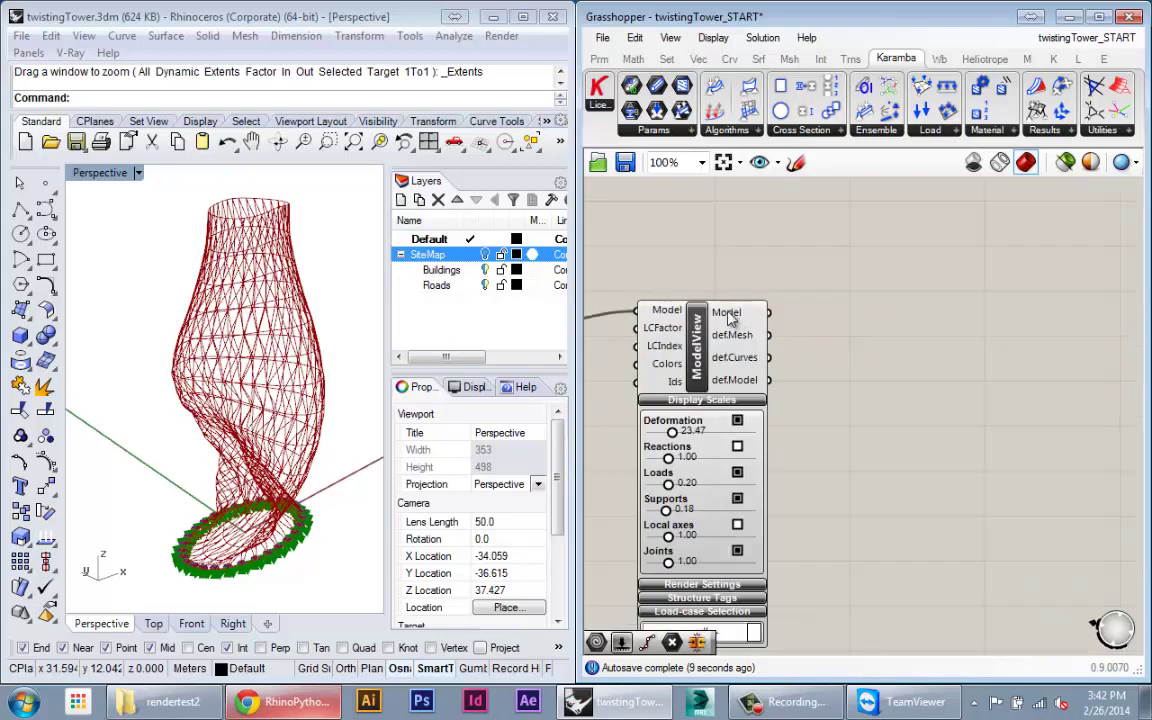
- Add a Karamba Beam View component after ModelView and connect ModelView's Model output to its Model input
mouse_move(744, 313)
click(657, 380)
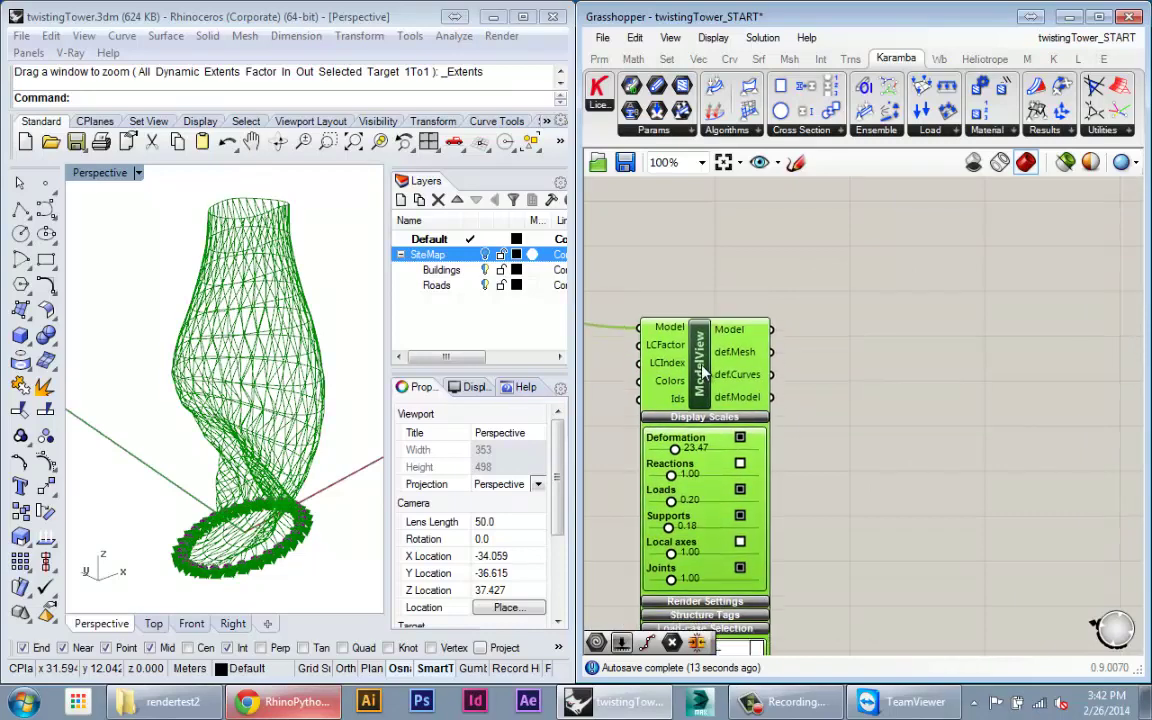
right_drag(708, 379, 818, 385)
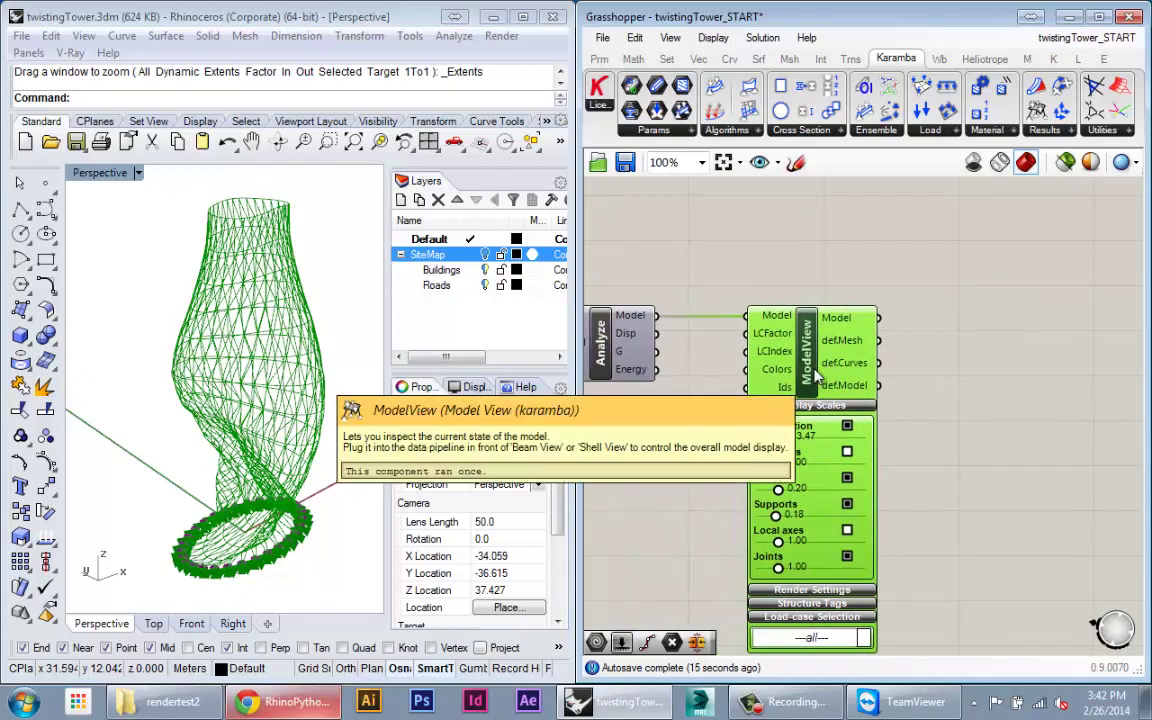
click(1045, 130)
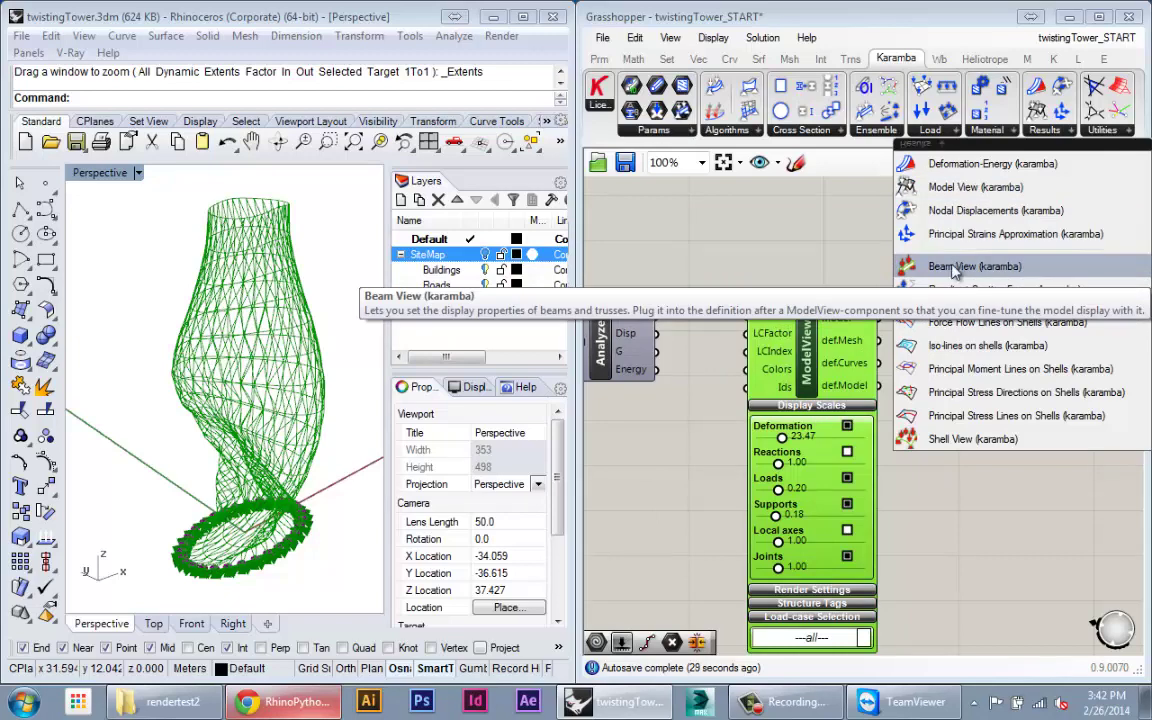
click(950, 268)
click(980, 335)
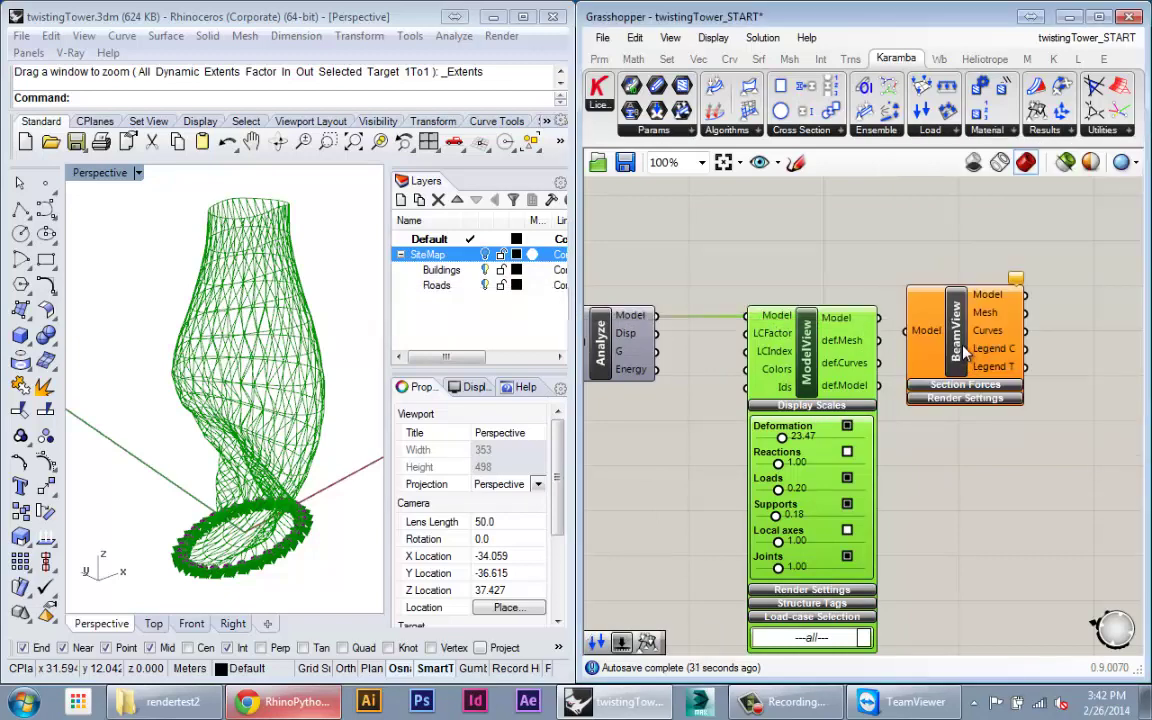
drag(987, 333, 983, 334)
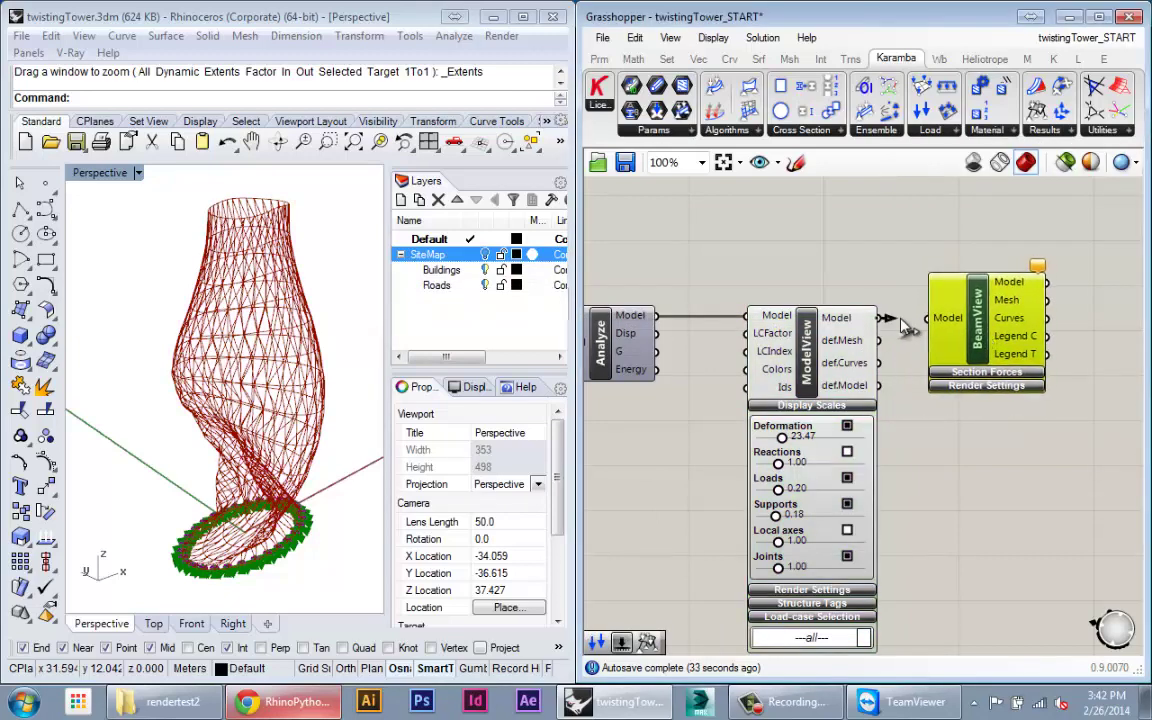
drag(837, 347, 817, 352)
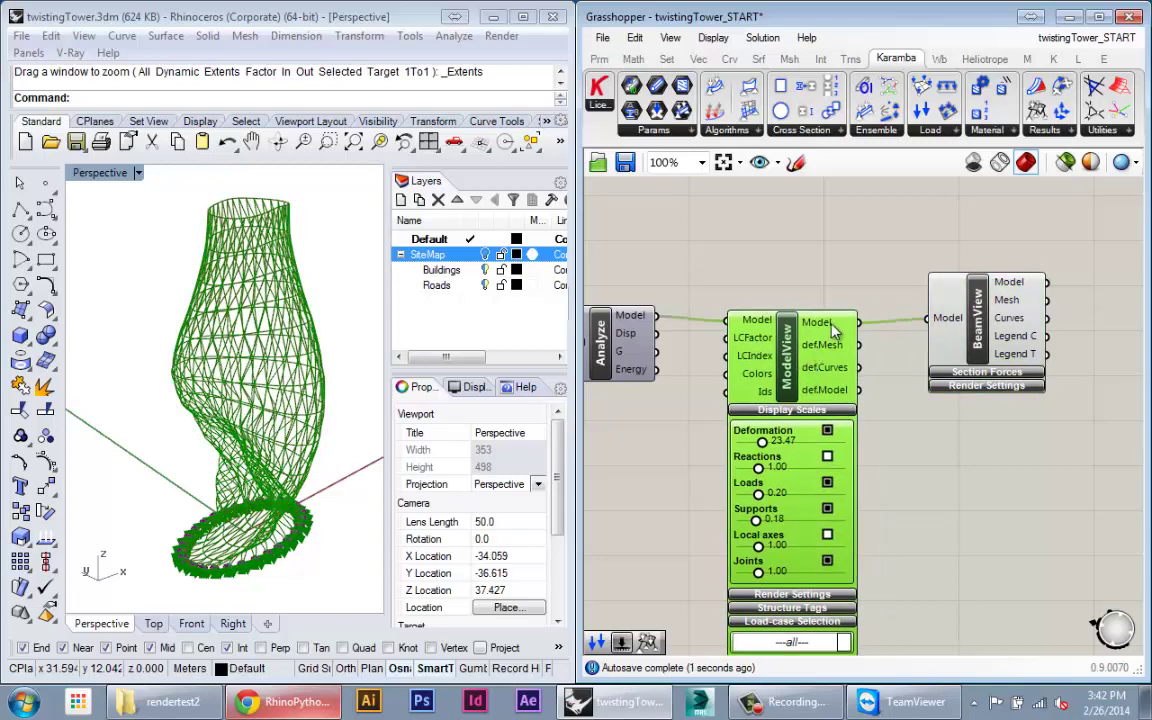
drag(967, 336, 950, 334)
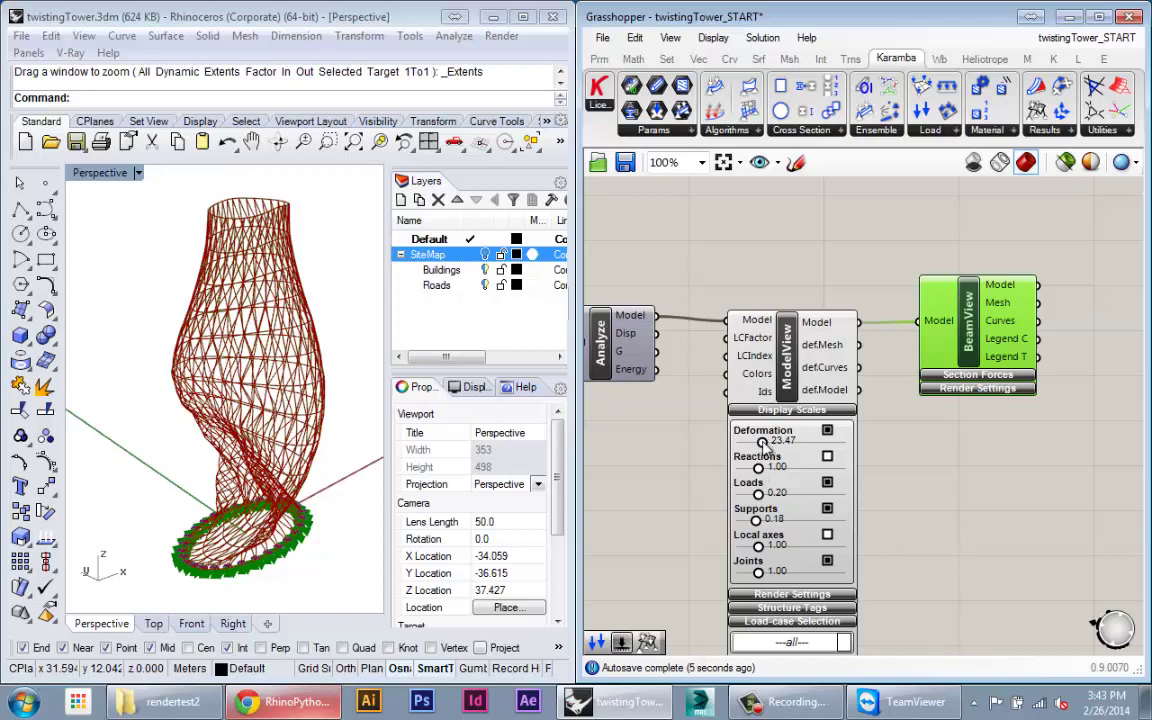
- Set ModelView's Deformation scale to about 20.66 and turn off ModelView's preview, leaving only BeamView shown
mouse_move(763, 445)
mouse_down()
mouse_move(775, 443)
mouse_move(759, 443)
mouse_up()
right_click(795, 348)
click(818, 383)
click(968, 362)
drag(968, 362, 961, 393)
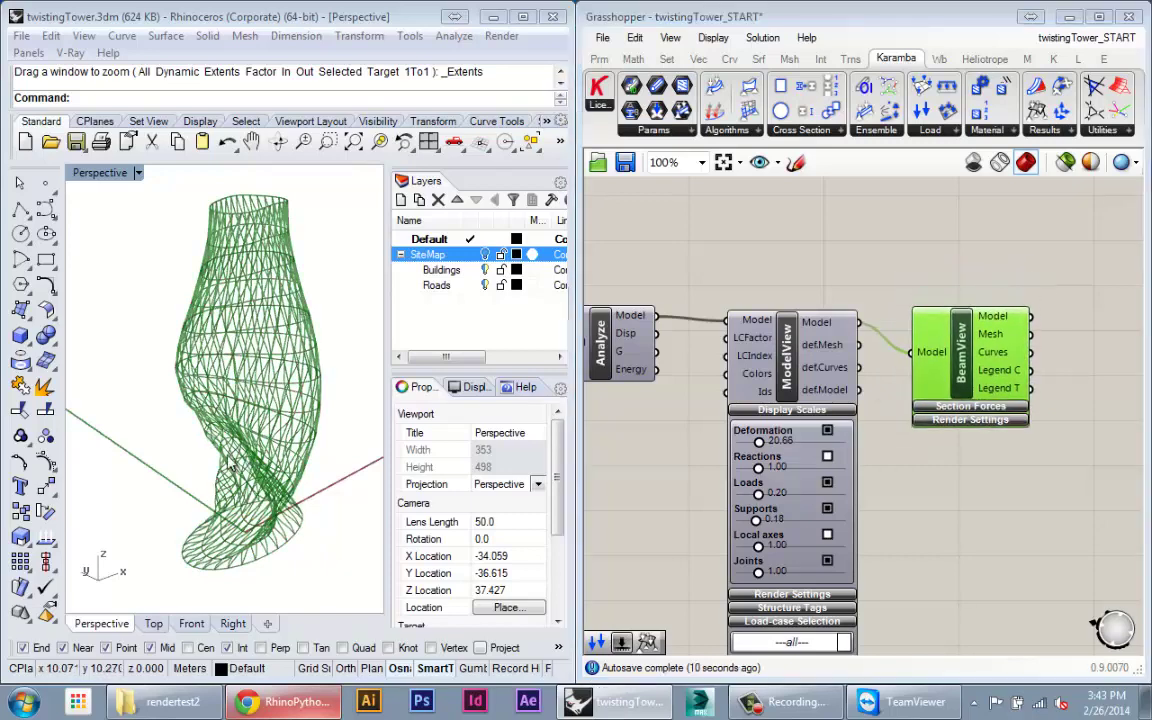
- Examine the rendered beams of the tower up close and the inputs of the Assemble component
scroll(280, 471, up, 5)
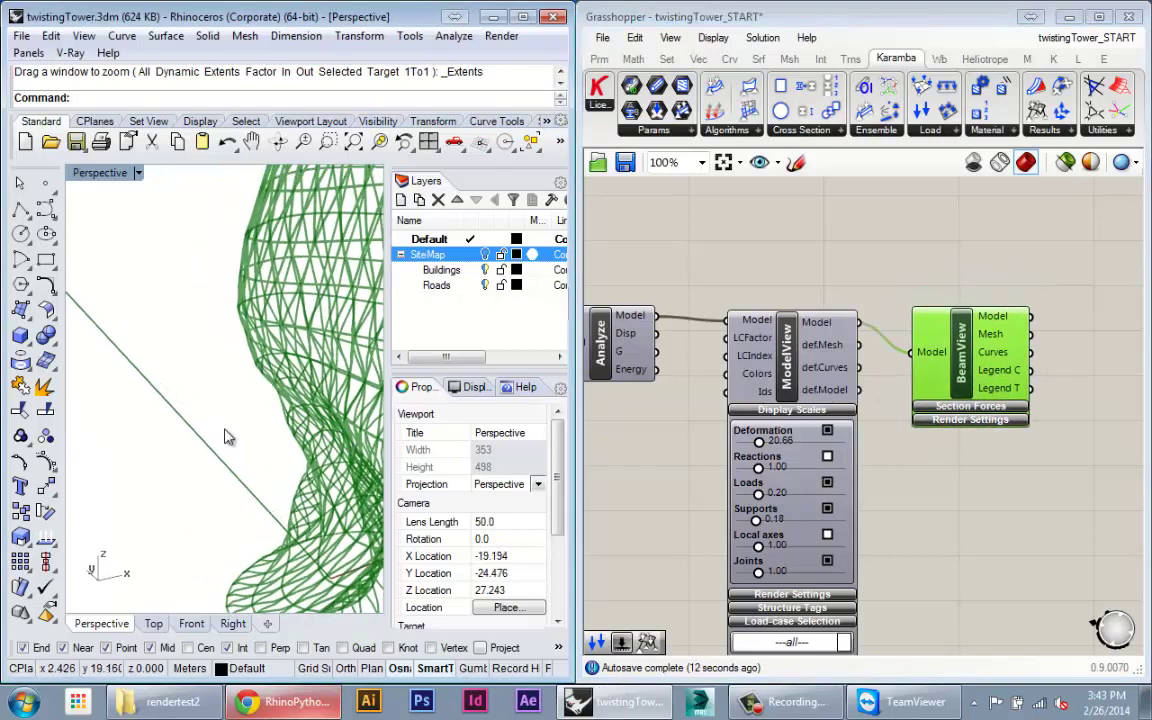
scroll(258, 444, up, 3)
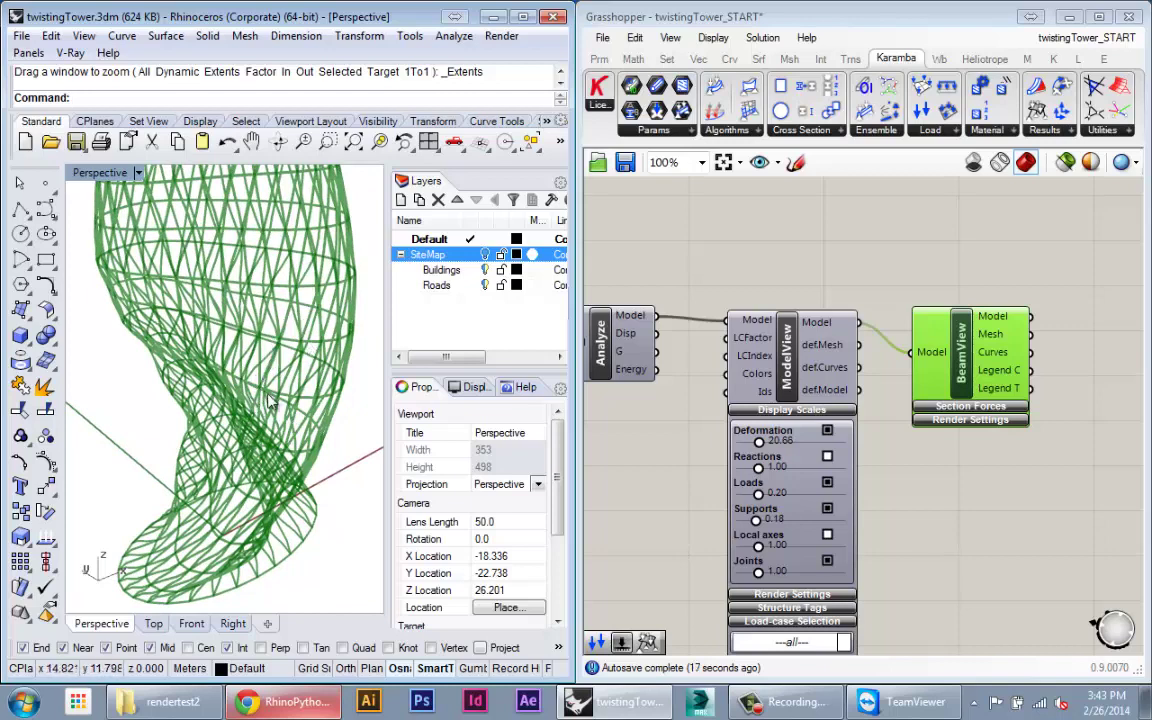
scroll(665, 413, down, 4)
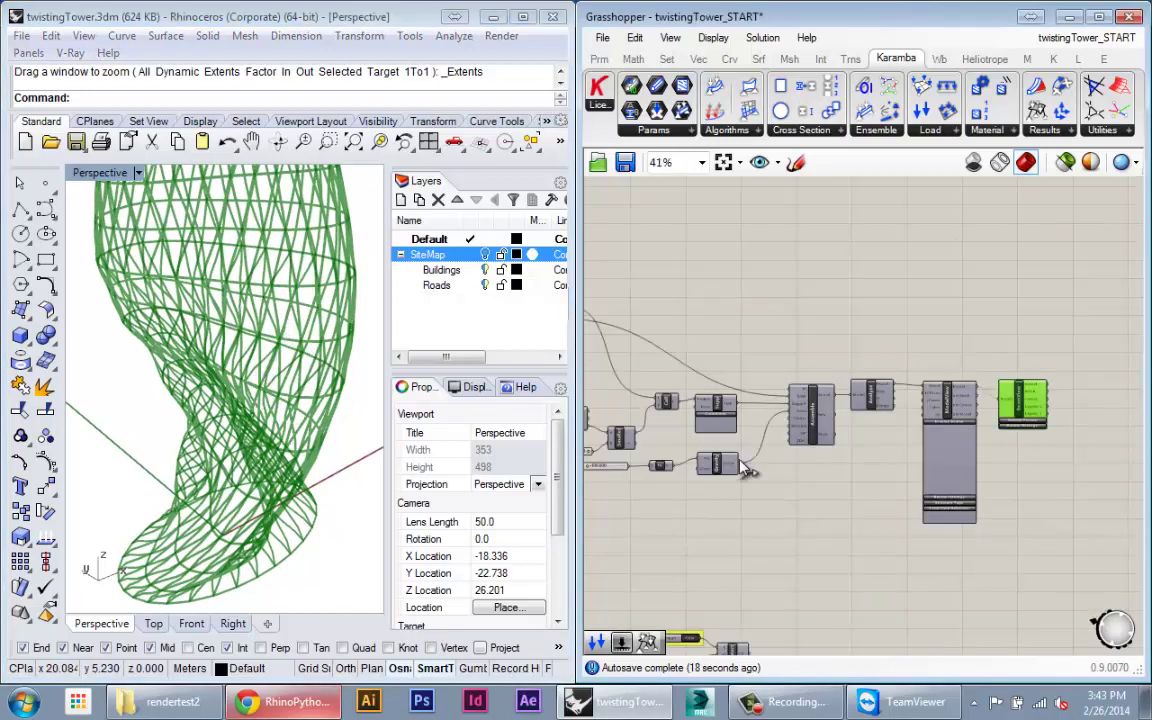
scroll(815, 395, up, 5)
right_drag(870, 355, 784, 365)
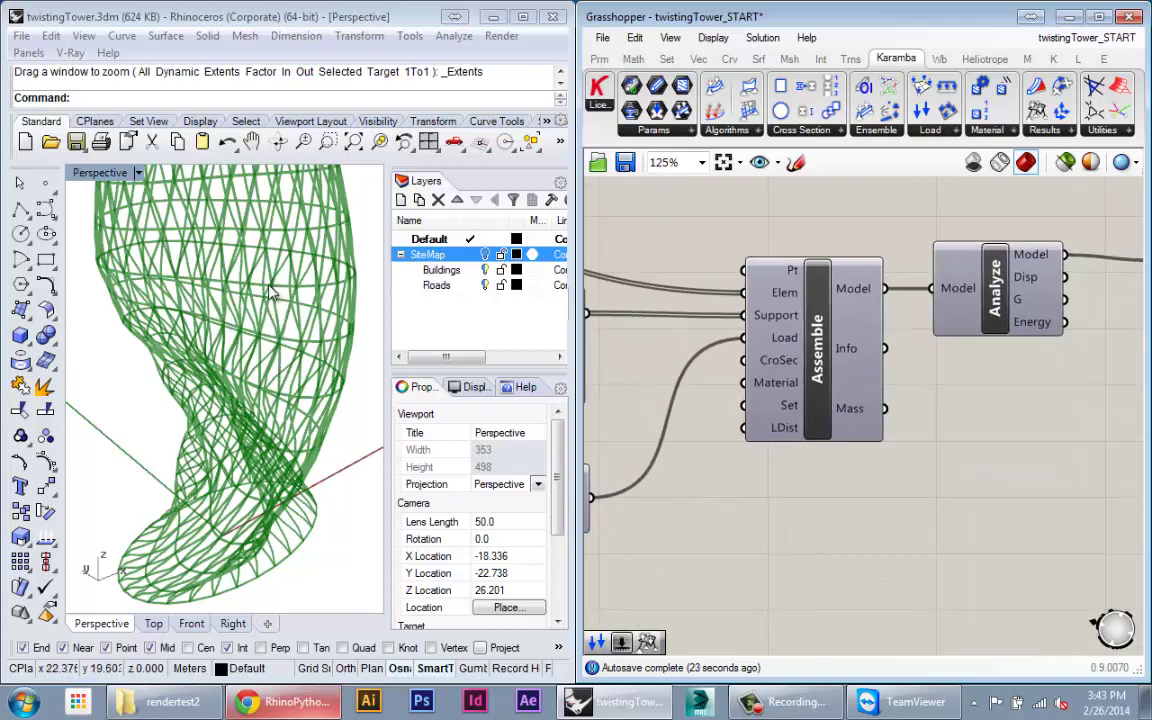
click(322, 289)
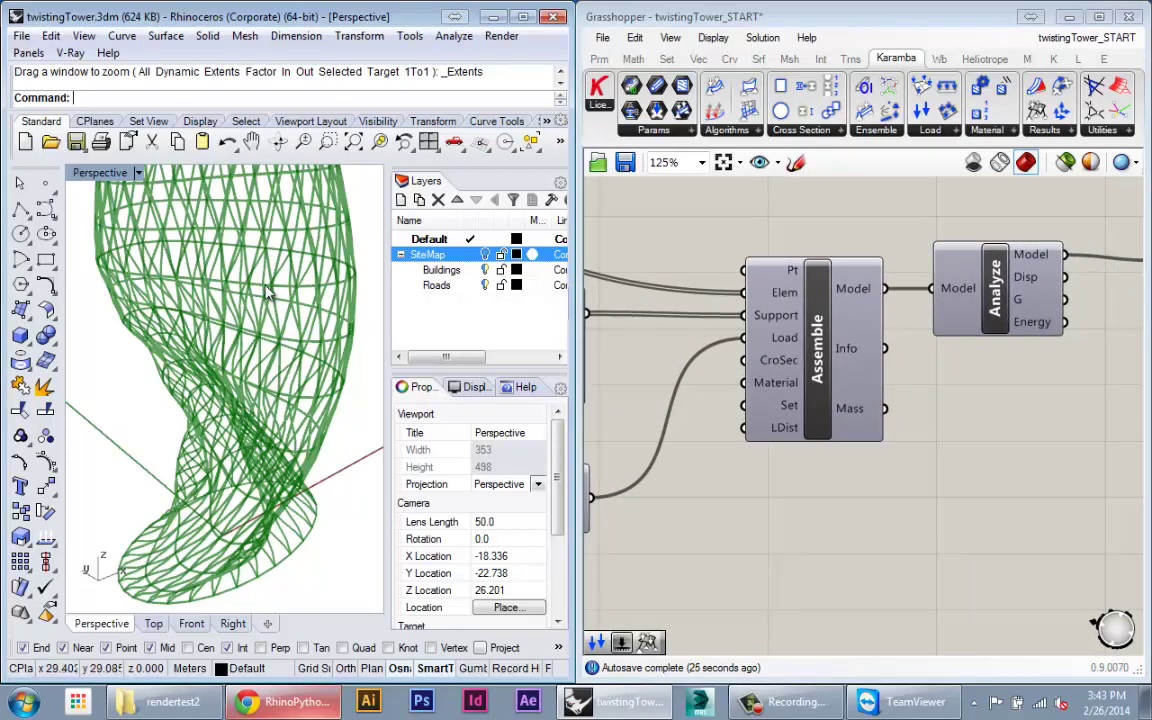
click(724, 477)
scroll(728, 477, down, 1)
right_drag(970, 468, 884, 488)
right_drag(1106, 478, 873, 485)
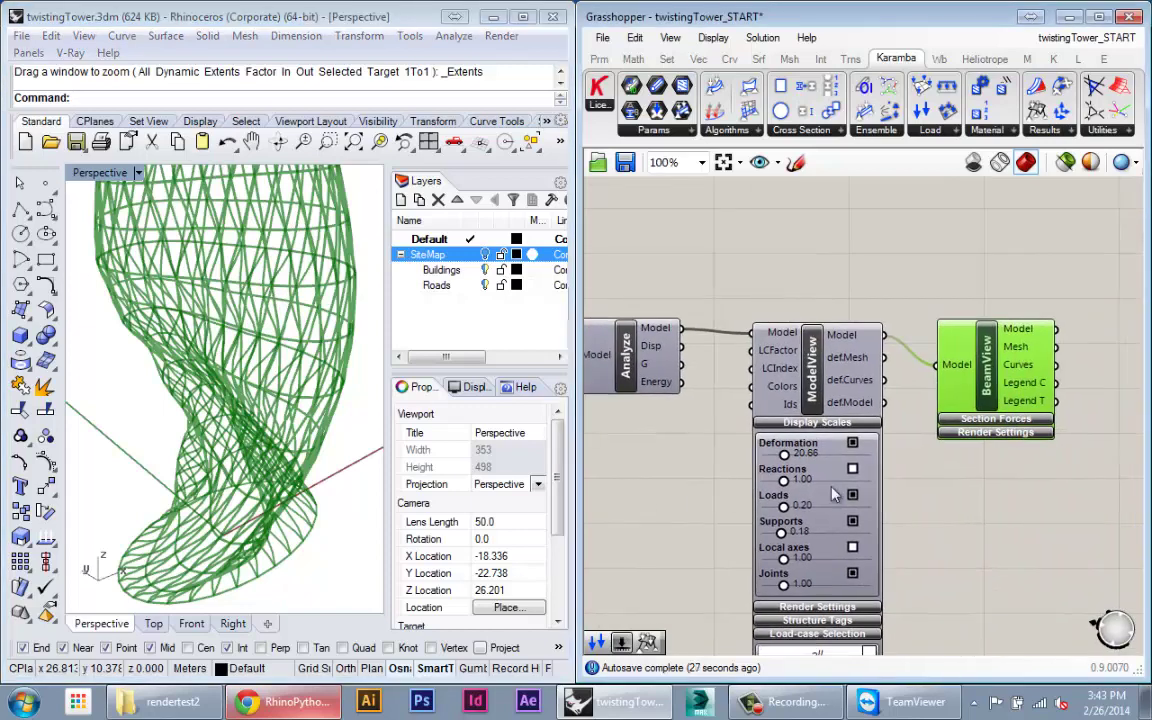
- Move BeamView level with ModelView's Model output and inspect the data of its Mesh output
scroll(885, 484, down, 1)
drag(989, 405, 980, 372)
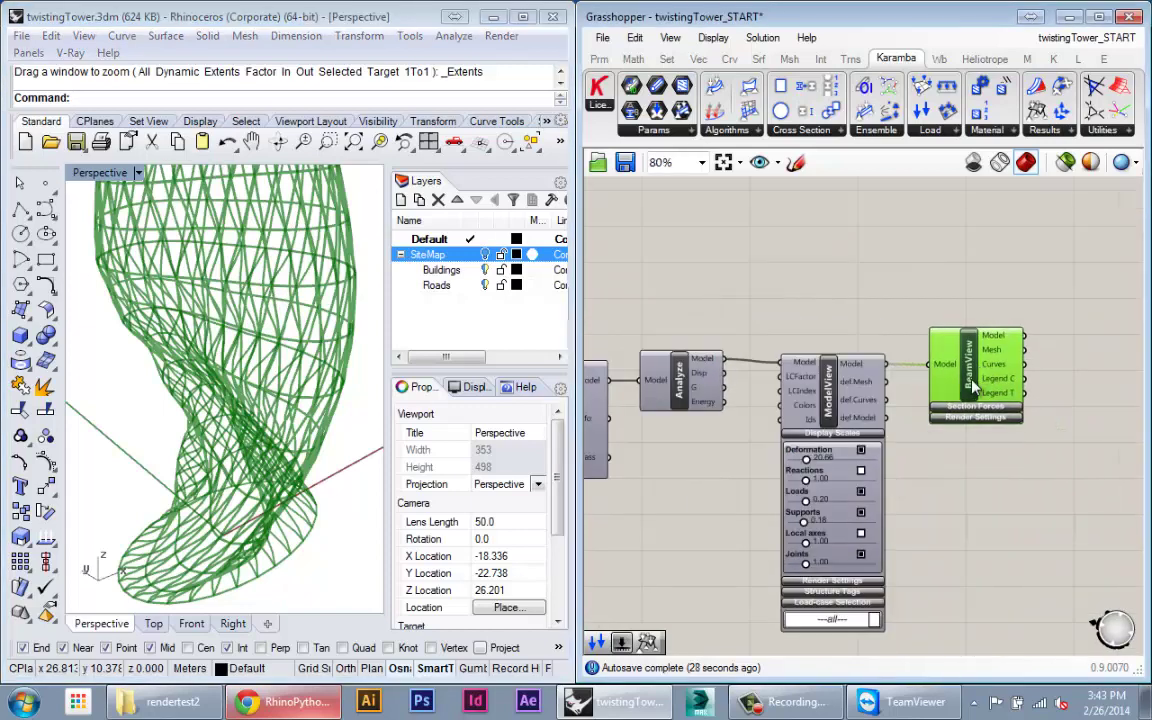
mouse_move(315, 450)
right_down()
mouse_move(330, 400)
mouse_move(75, 310)
mouse_move(303, 380)
mouse_move(73, 388)
mouse_move(260, 430)
mouse_move(318, 472)
right_up()
scroll(954, 340, up, 5)
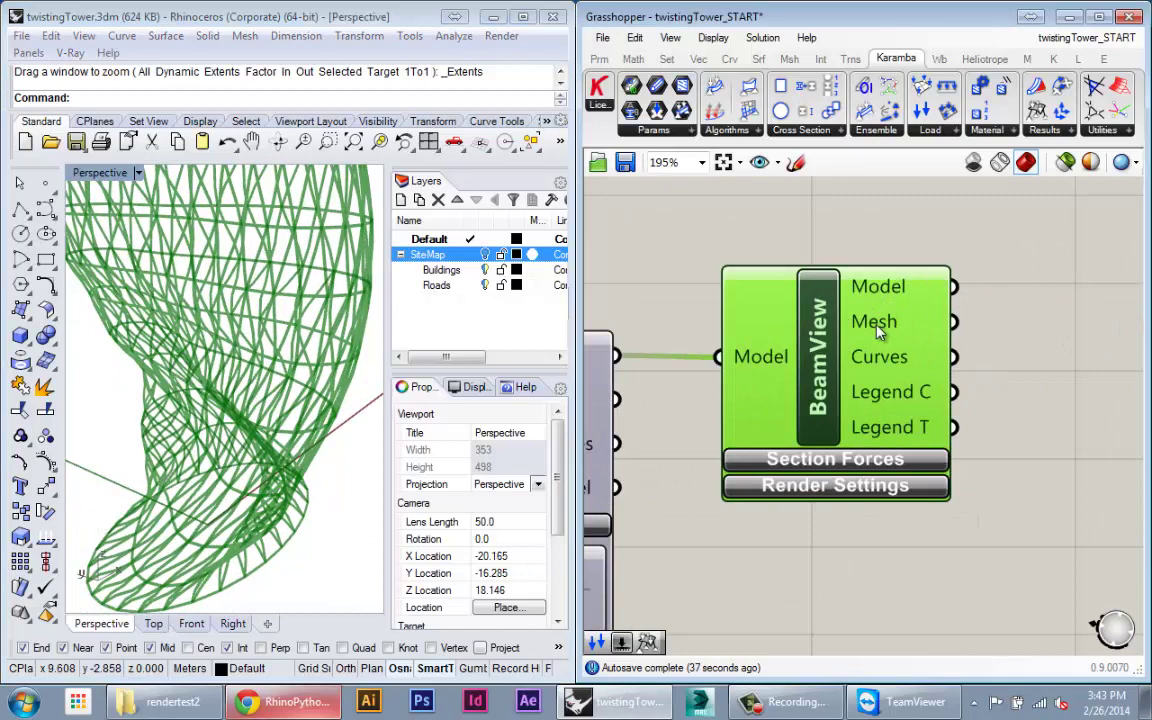
mouse_move(880, 333)
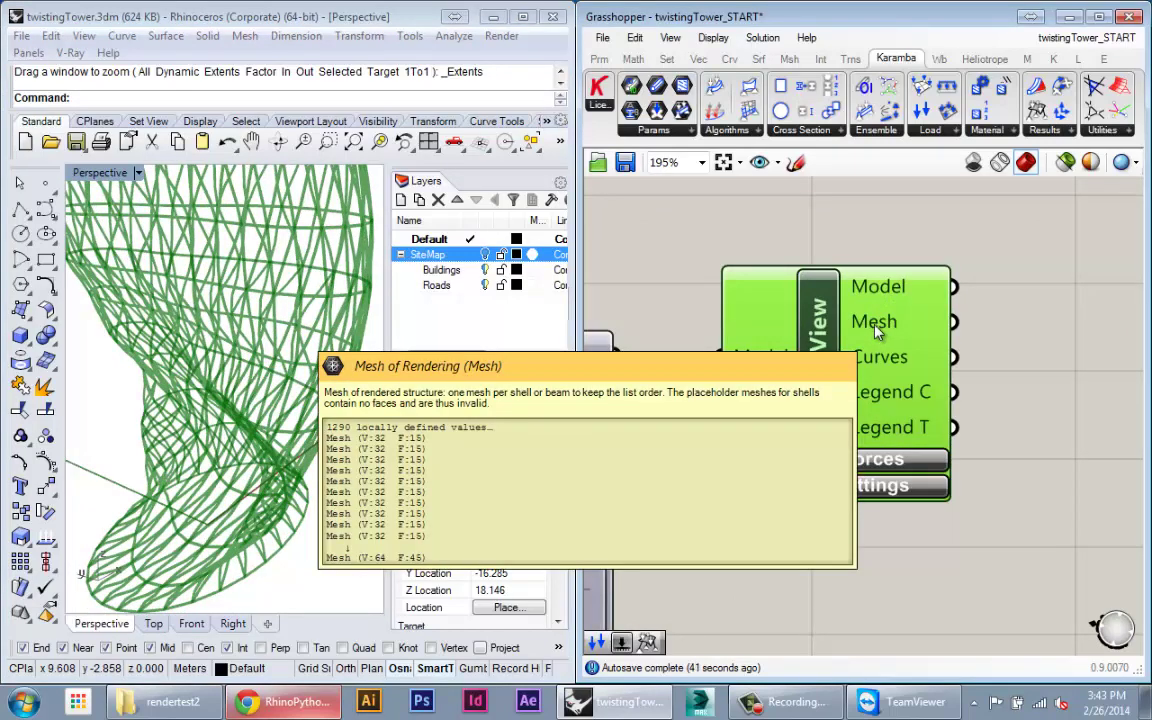
right_drag(800, 537, 827, 480)
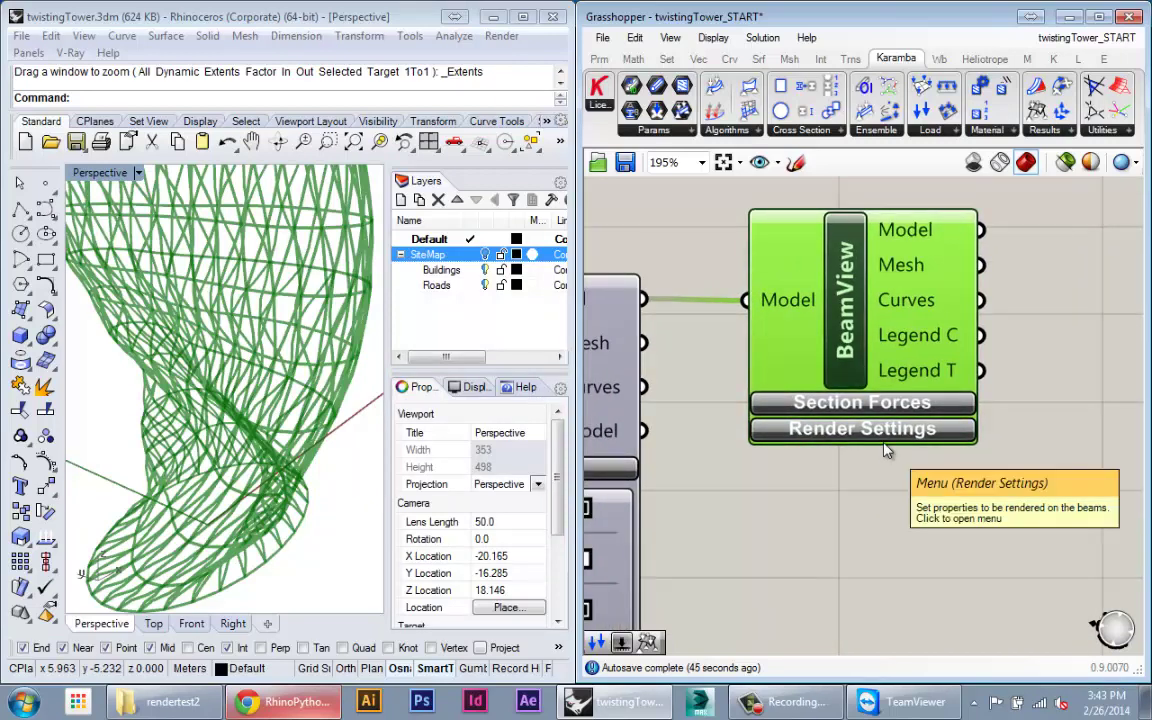
- Expand the Section Forces and Render Settings options of the BeamView component
click(880, 404)
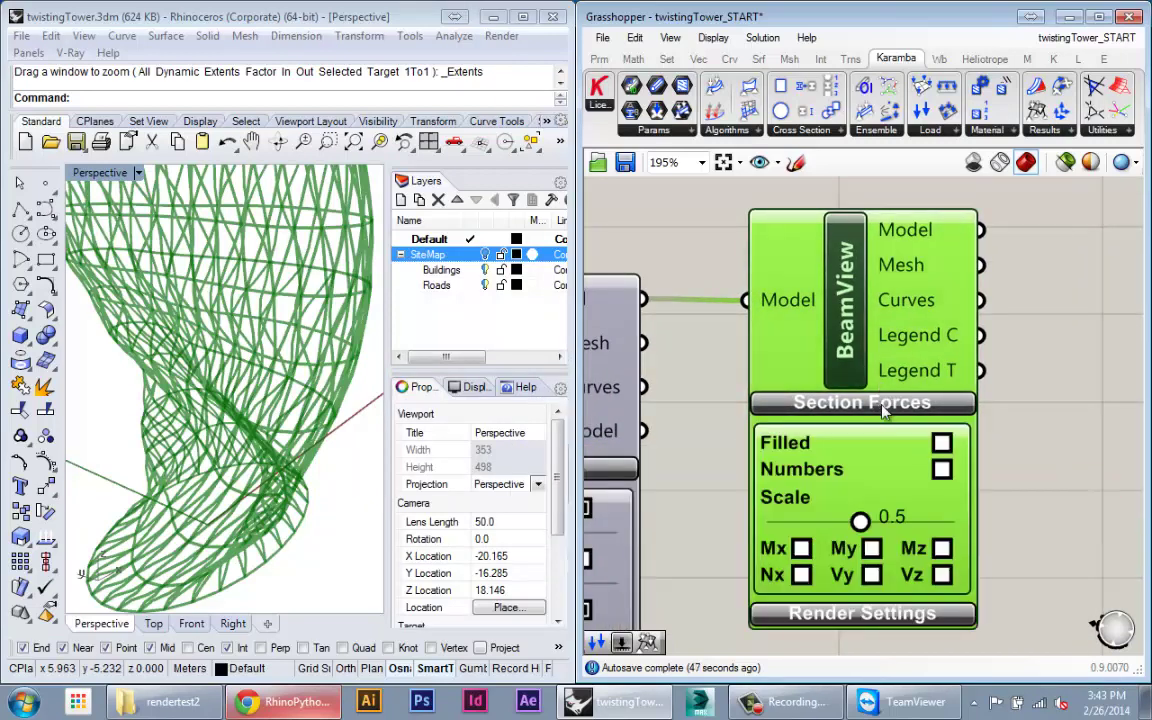
click(918, 614)
right_drag(1026, 572, 1025, 362)
scroll(977, 501, down, 2)
click(984, 502)
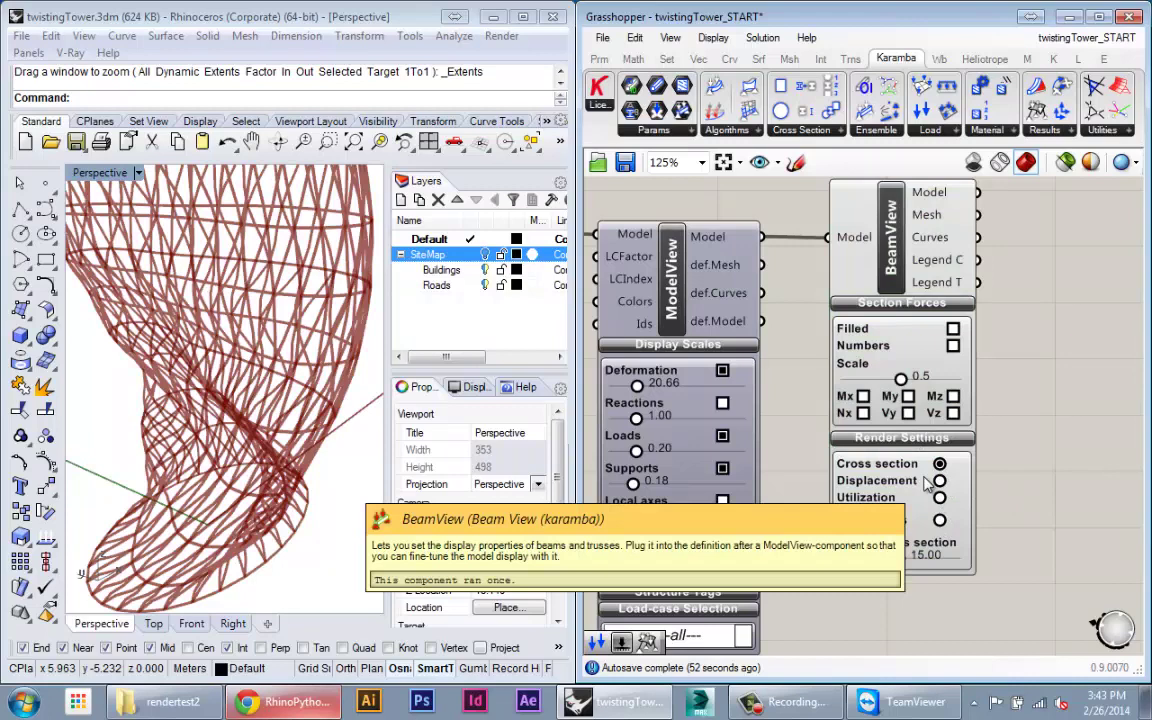
- Switch BeamView's rendering from Cross section to Displacement and view the whole coloured tower in the Perspective viewport
click(306, 456)
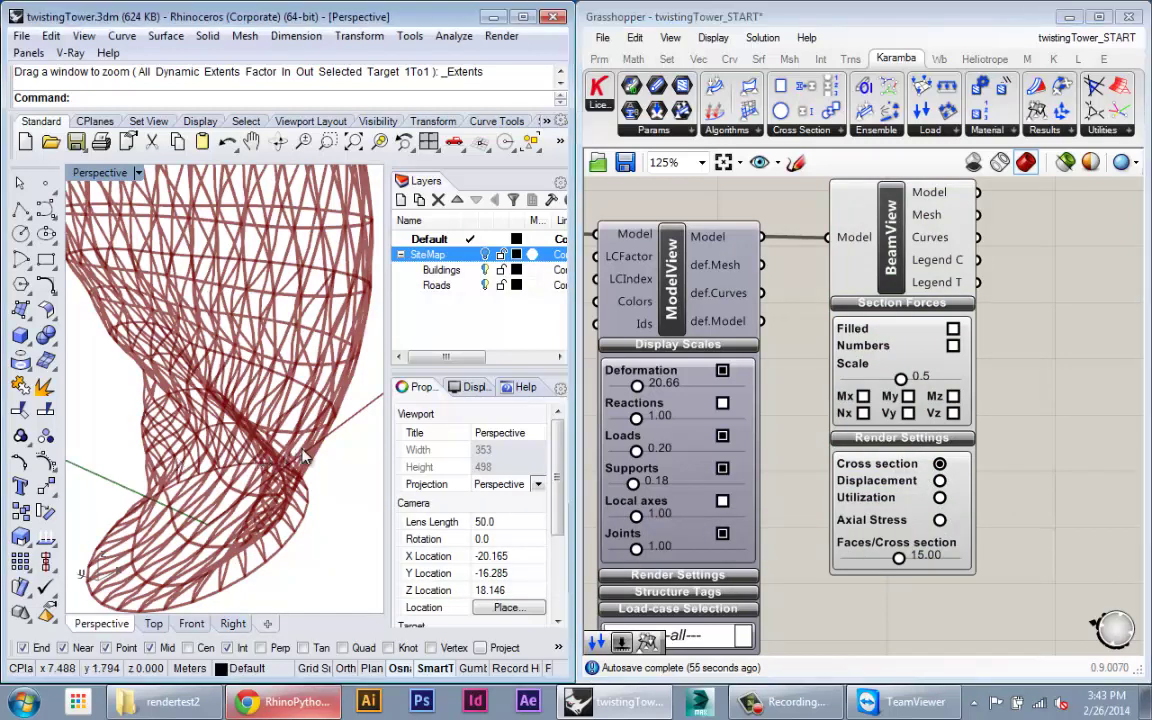
right_drag(322, 430, 280, 368)
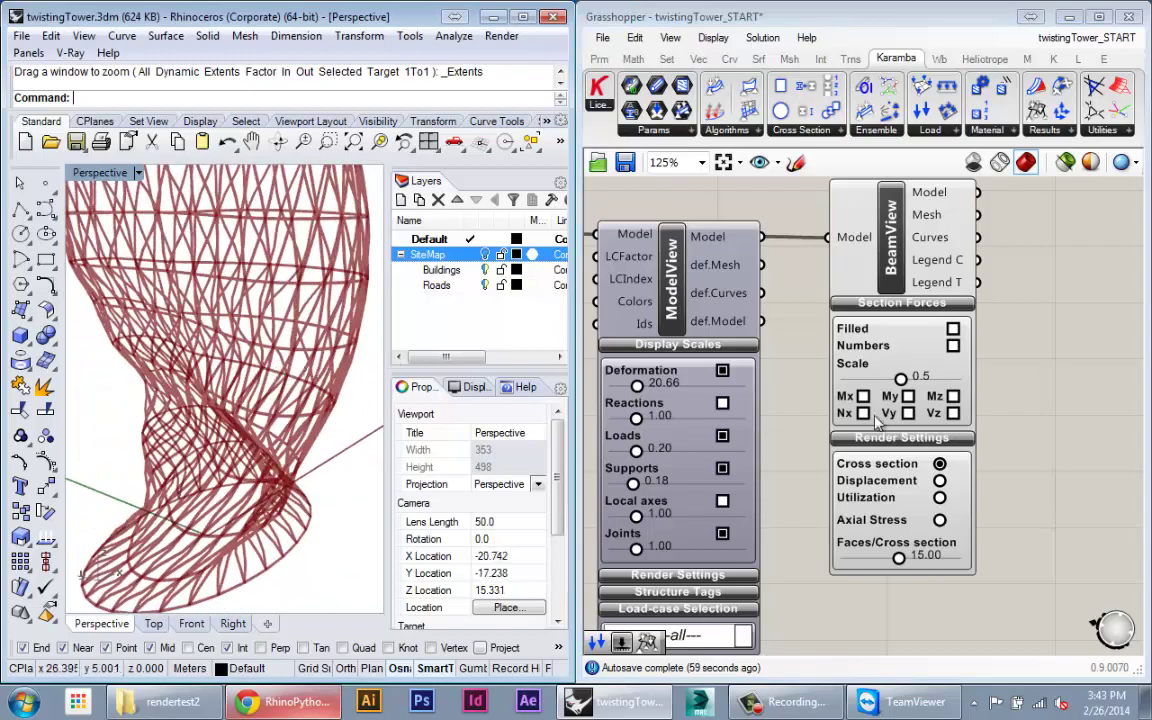
click(940, 481)
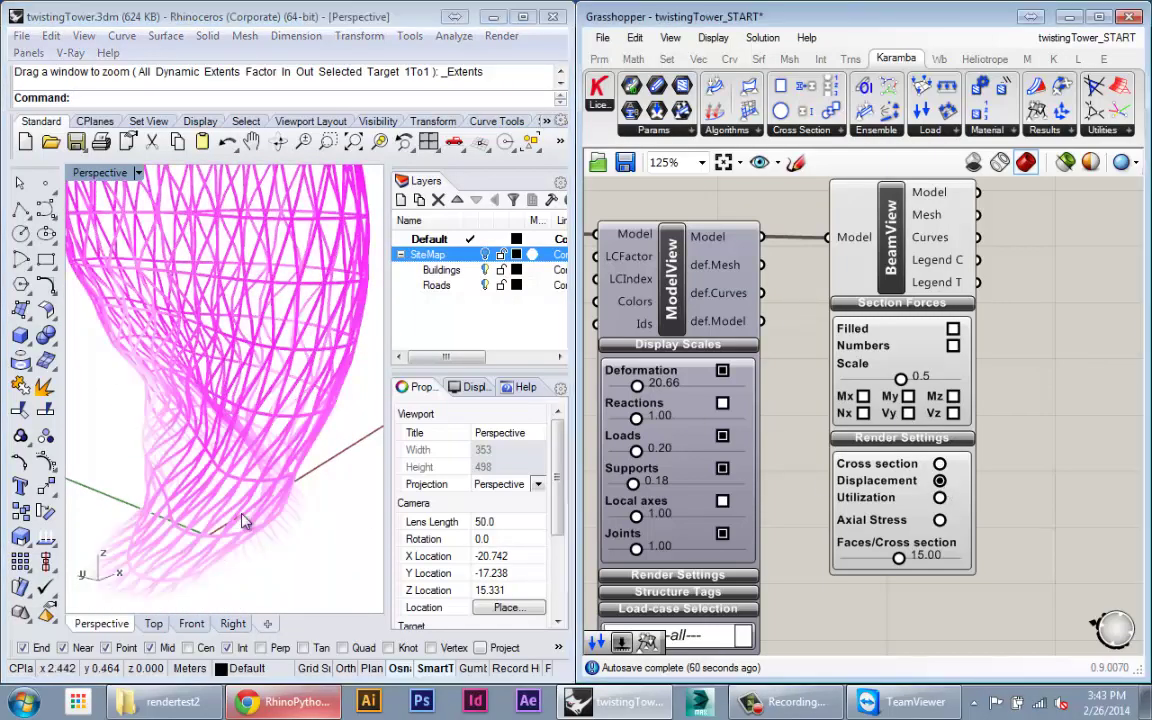
mouse_move(255, 520)
right_down()
mouse_move(278, 497)
mouse_move(300, 380)
mouse_move(342, 395)
mouse_move(358, 433)
mouse_move(258, 411)
mouse_move(272, 470)
mouse_move(263, 518)
right_up()
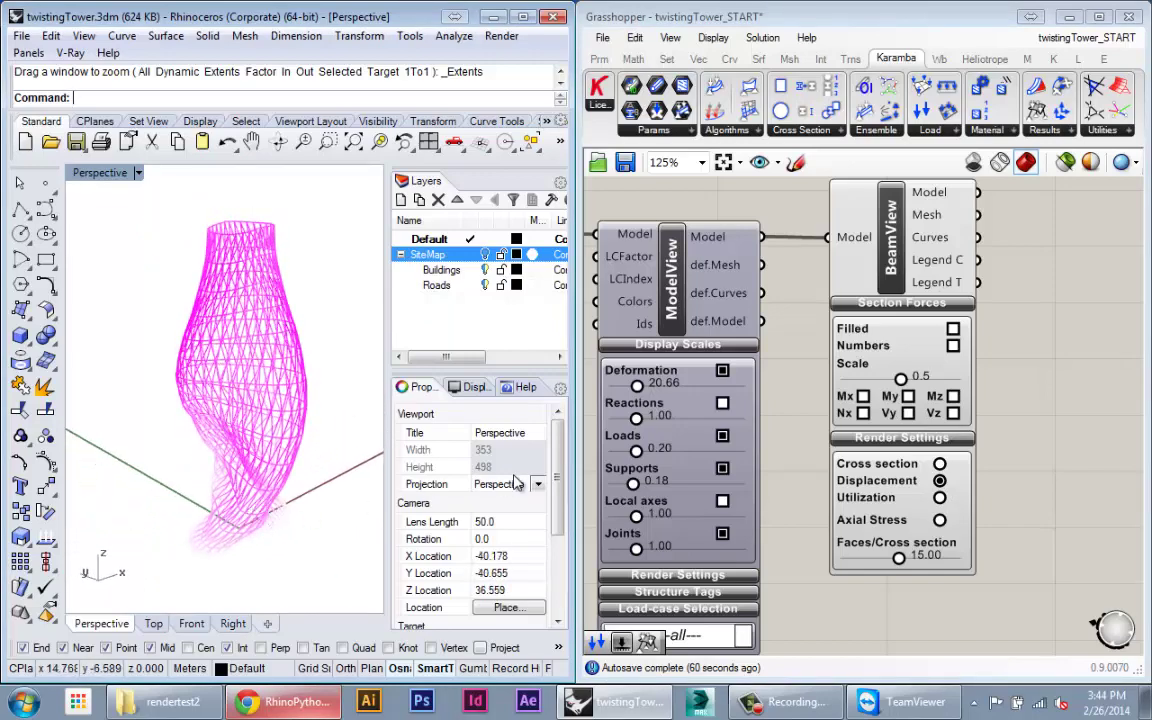
- Switch BeamView's rendering to Axial Stress and examine the coloured tower from several angles and distances in the Perspective viewport
click(940, 520)
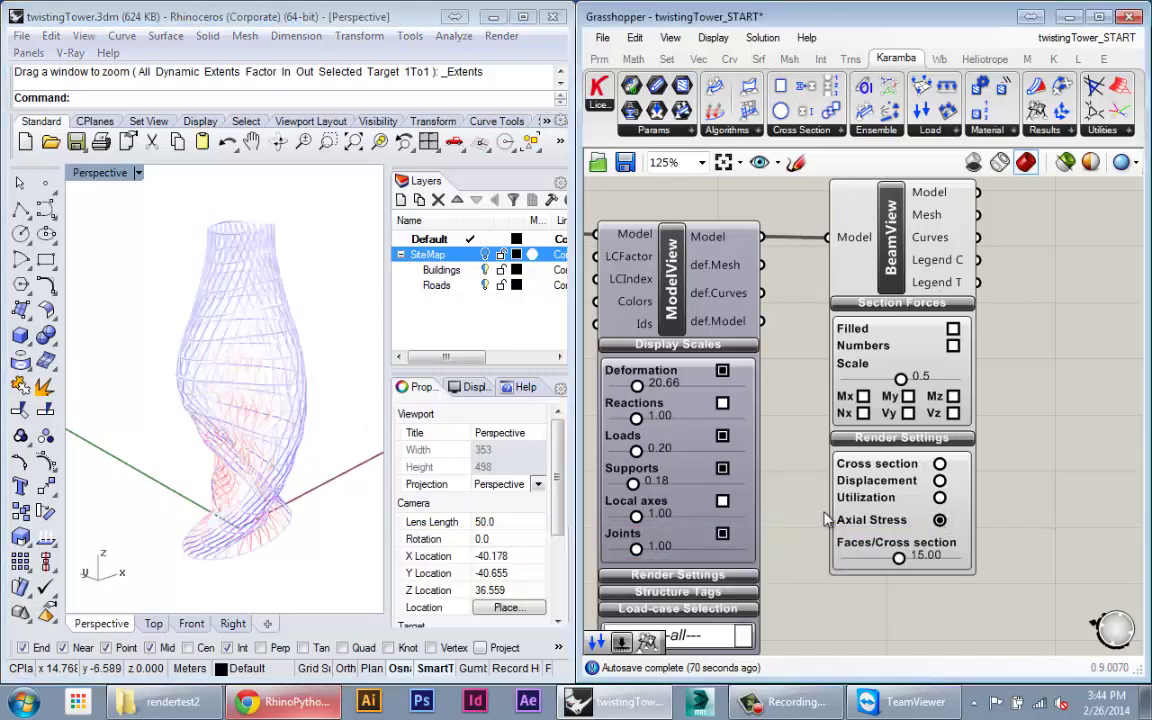
right_drag(231, 525, 337, 522)
scroll(265, 503, up, 6)
right_drag(257, 501, 298, 481)
scroll(160, 464, down, 10)
scroll(162, 465, up, 6)
scroll(298, 485, down, 6)
scroll(320, 388, down, 4)
scroll(320, 388, up, 6)
right_drag(318, 388, 222, 478)
scroll(177, 417, down, 5)
scroll(257, 468, up, 5)
scroll(147, 475, down, 5)
scroll(130, 481, up, 5)
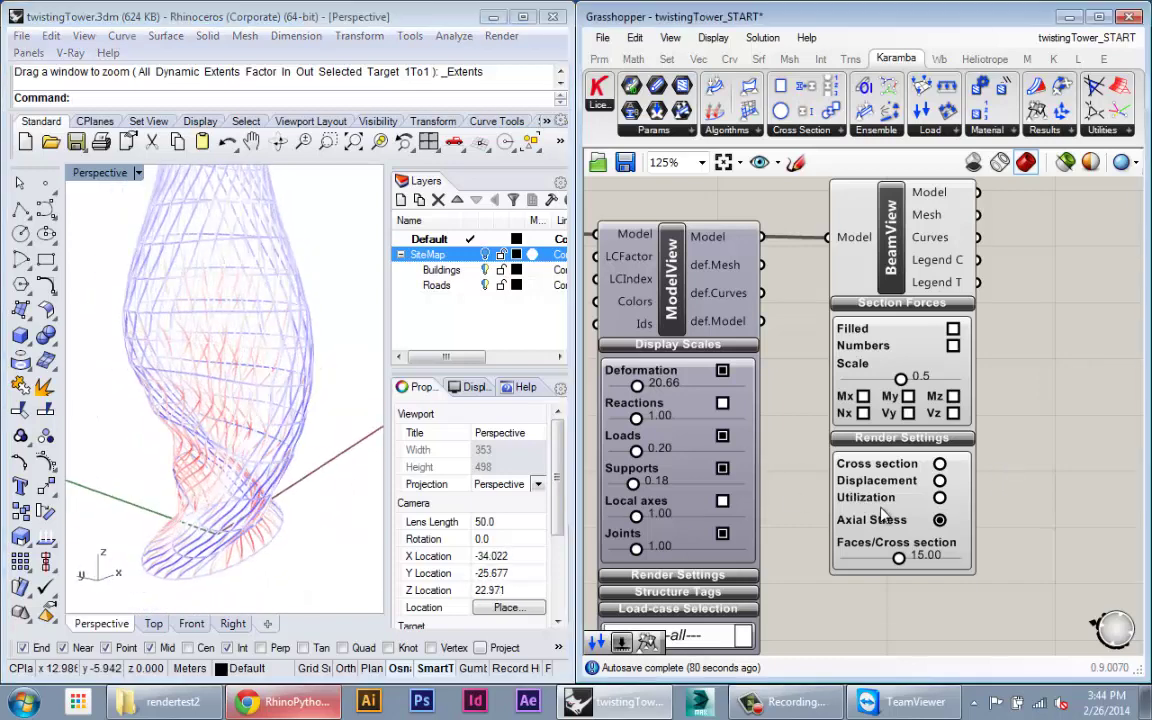
- Examine the Analyze component and its connections to Assemble and ModelView on the canvas
scroll(797, 450, down, 3)
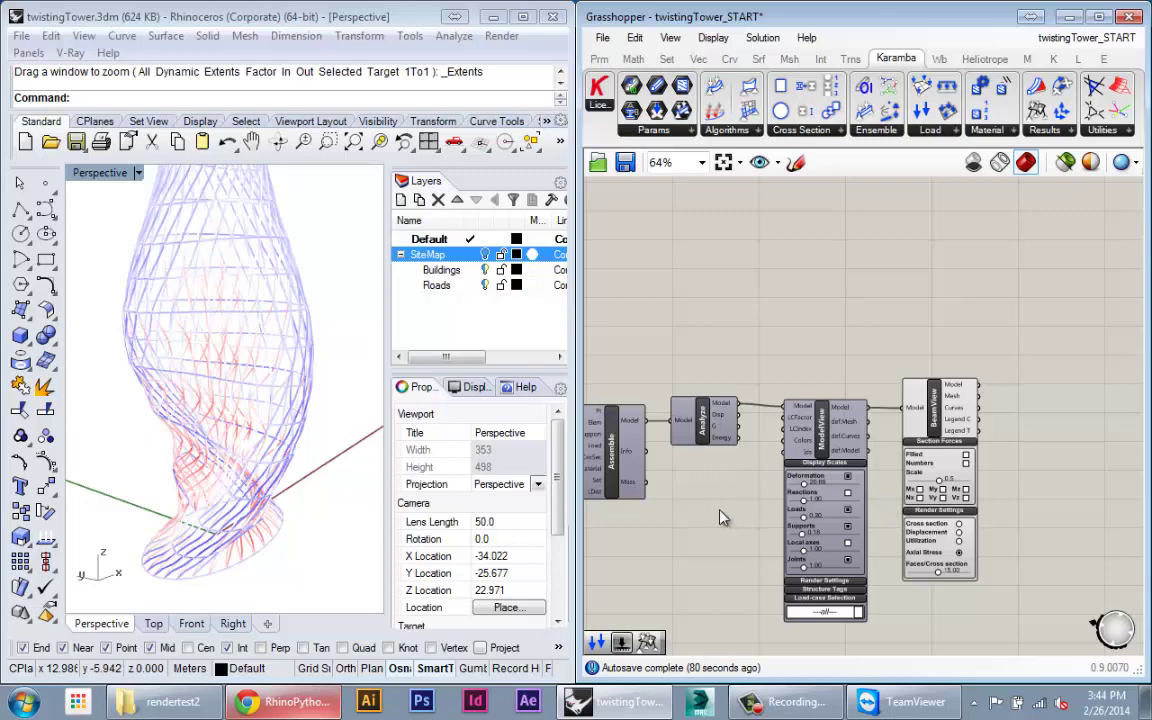
scroll(722, 517, up, 3)
click(763, 412)
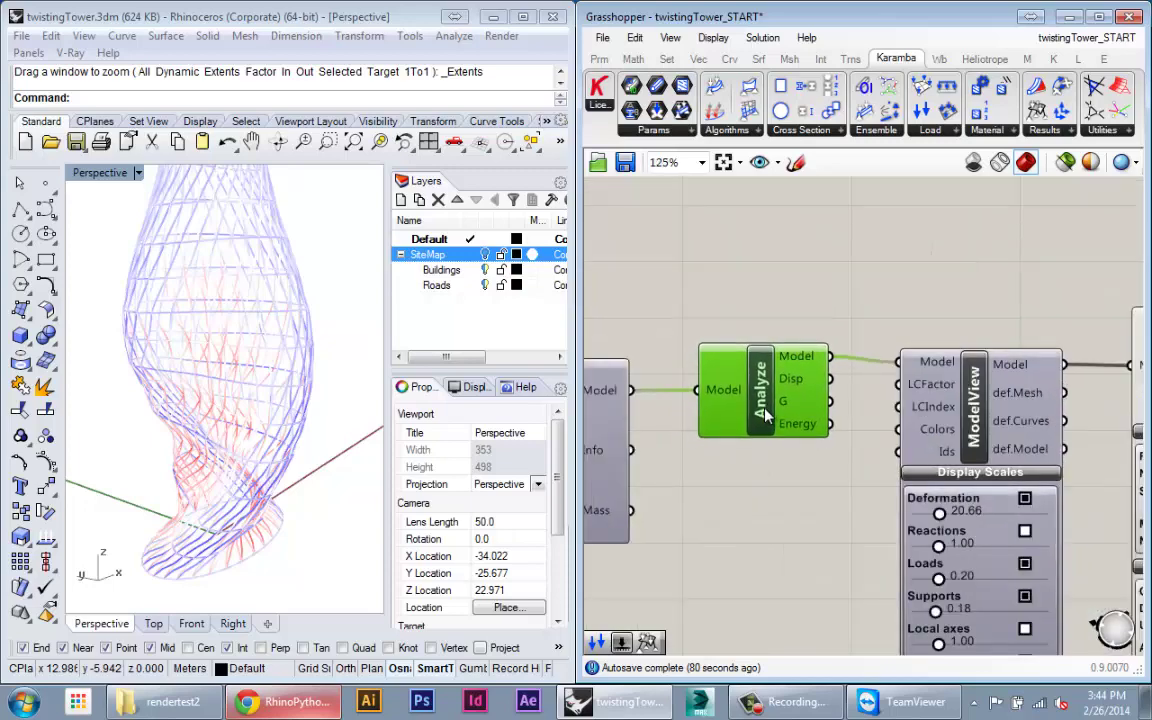
drag(765, 415, 770, 415)
scroll(746, 463, down, 1)
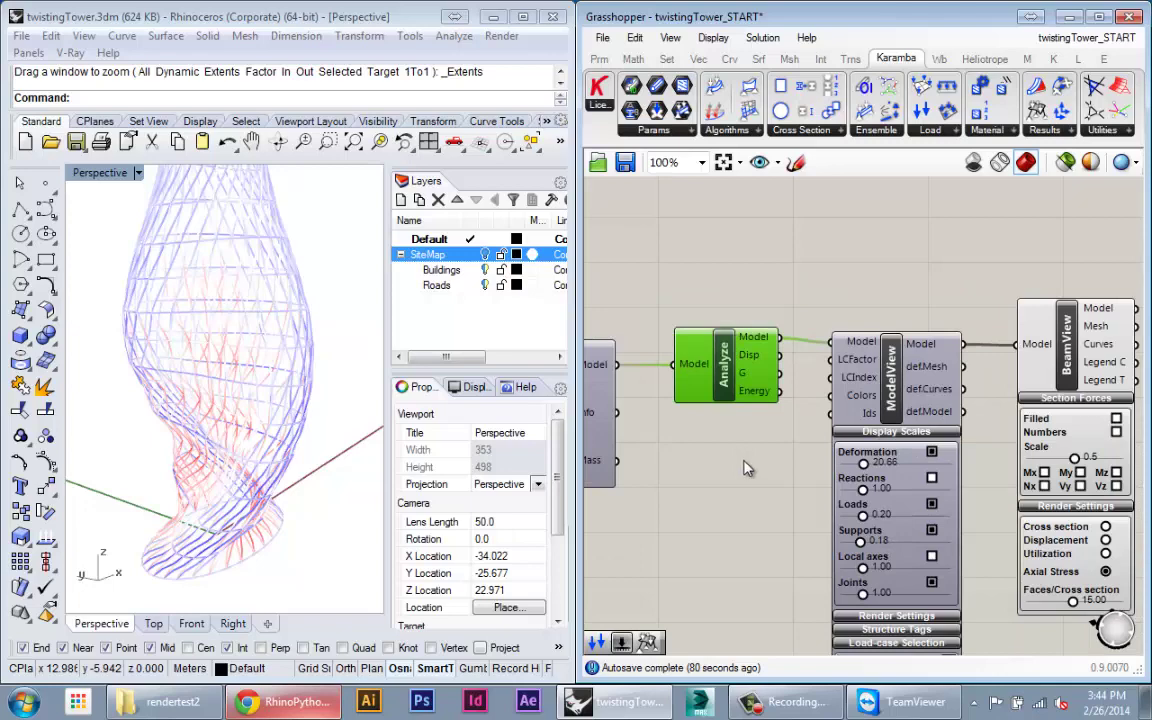
right_drag(768, 505, 684, 500)
right_drag(752, 284, 820, 273)
right_drag(717, 440, 717, 515)
scroll(714, 422, up, 2)
scroll(711, 396, down, 2)
right_drag(711, 396, 700, 473)
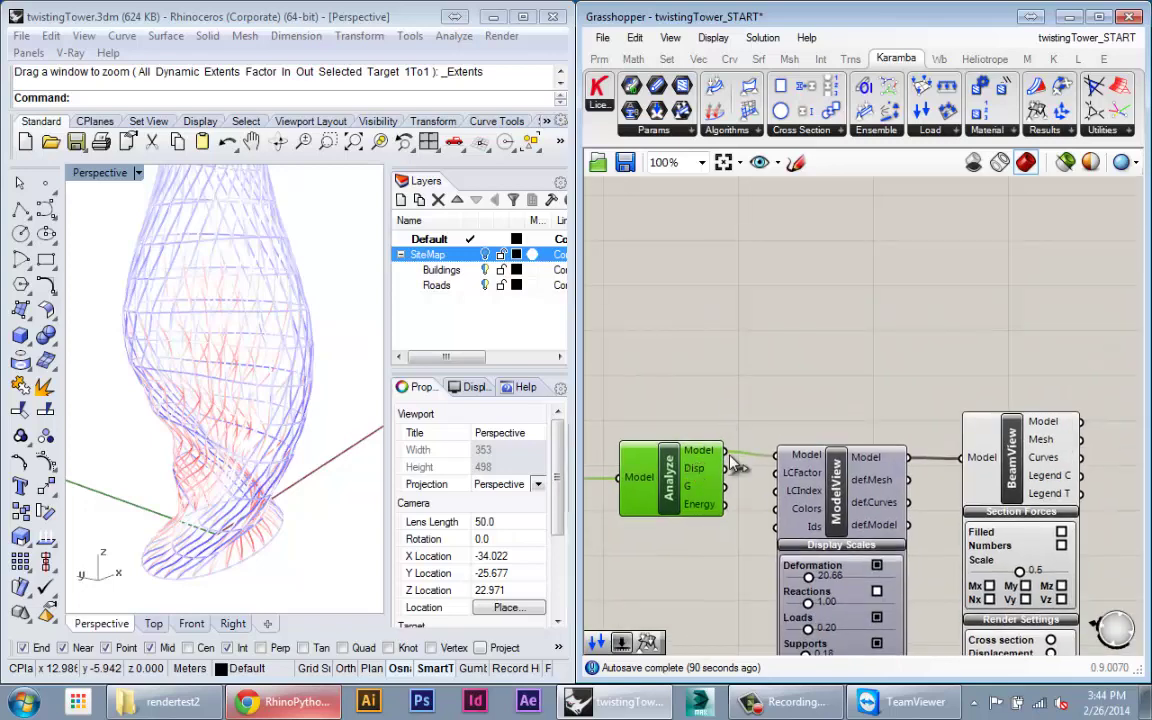
double_click(746, 286)
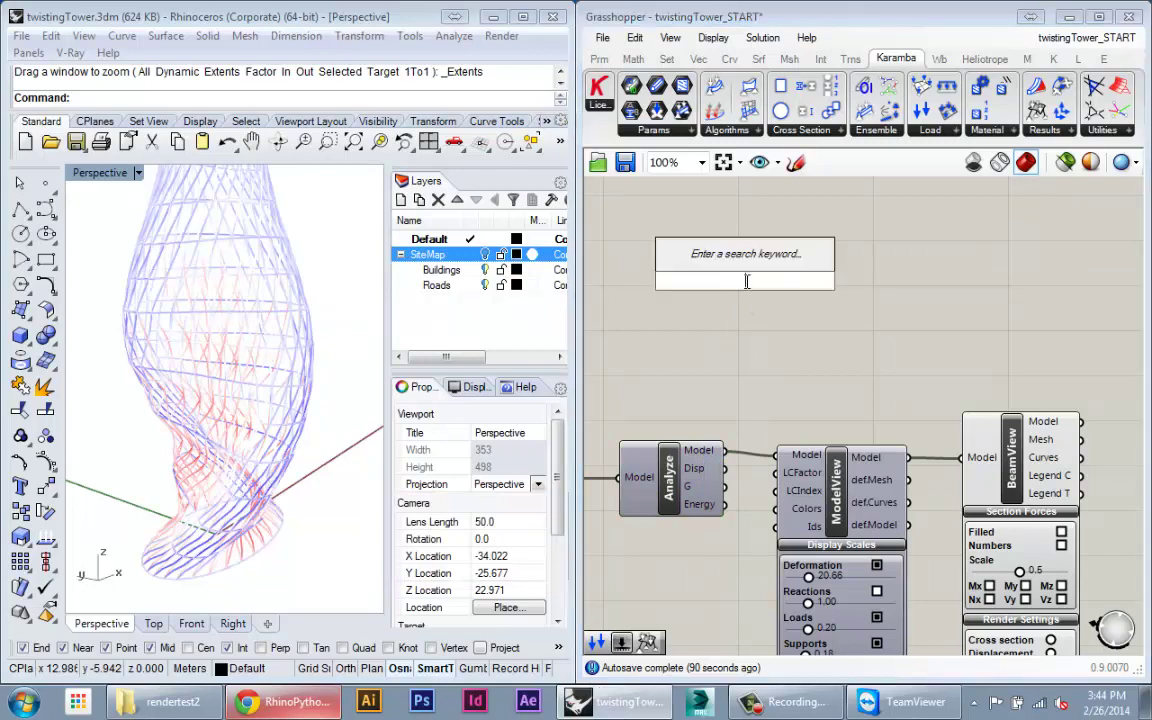
double_click(739, 349)
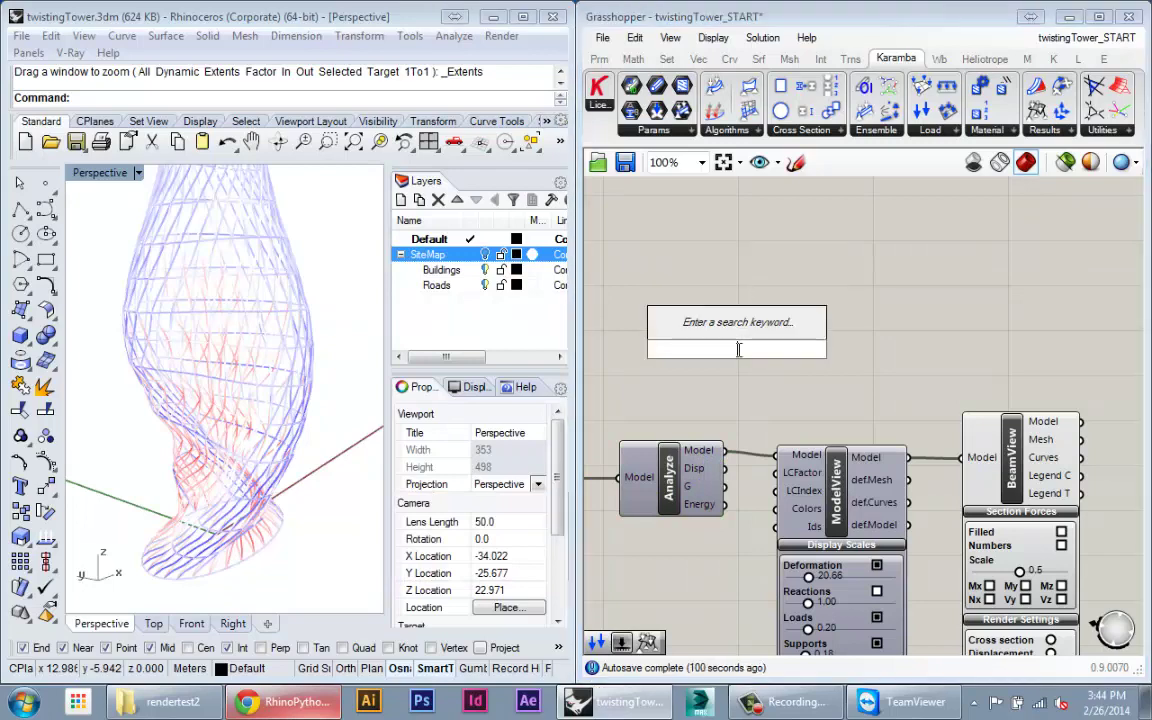
text(geo)
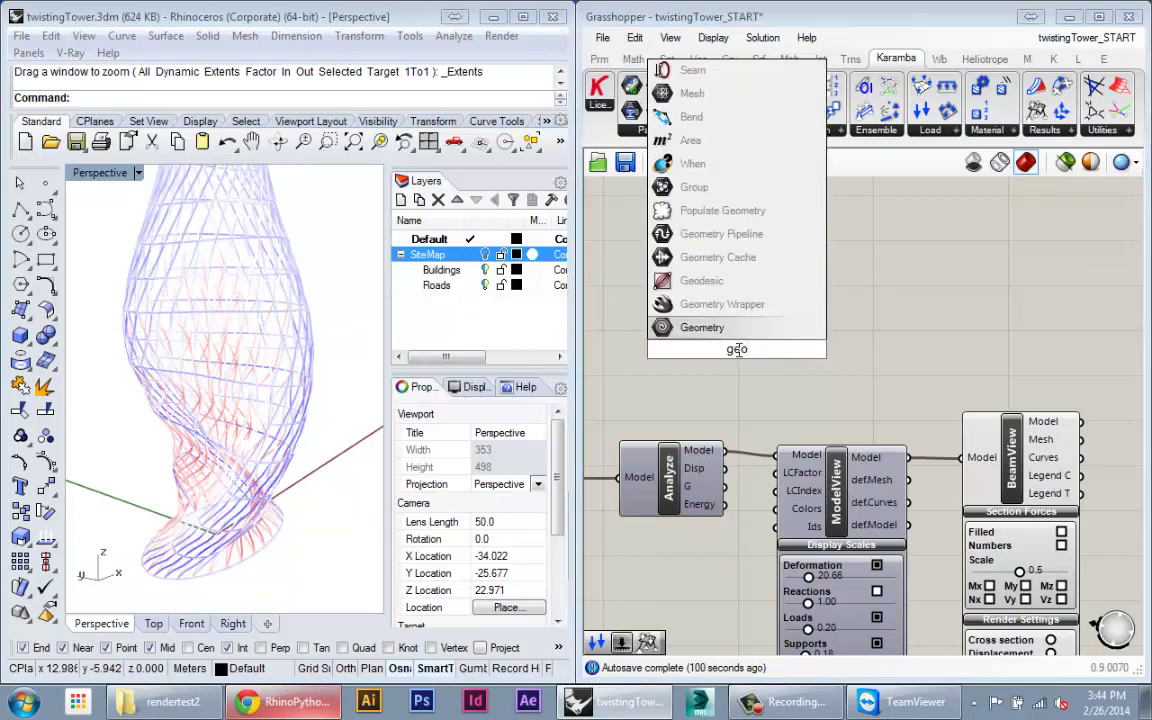
- Add a panel above ModelView, connect Analyze's Disp output to it and read the maximum displacement
double_click(753, 396)
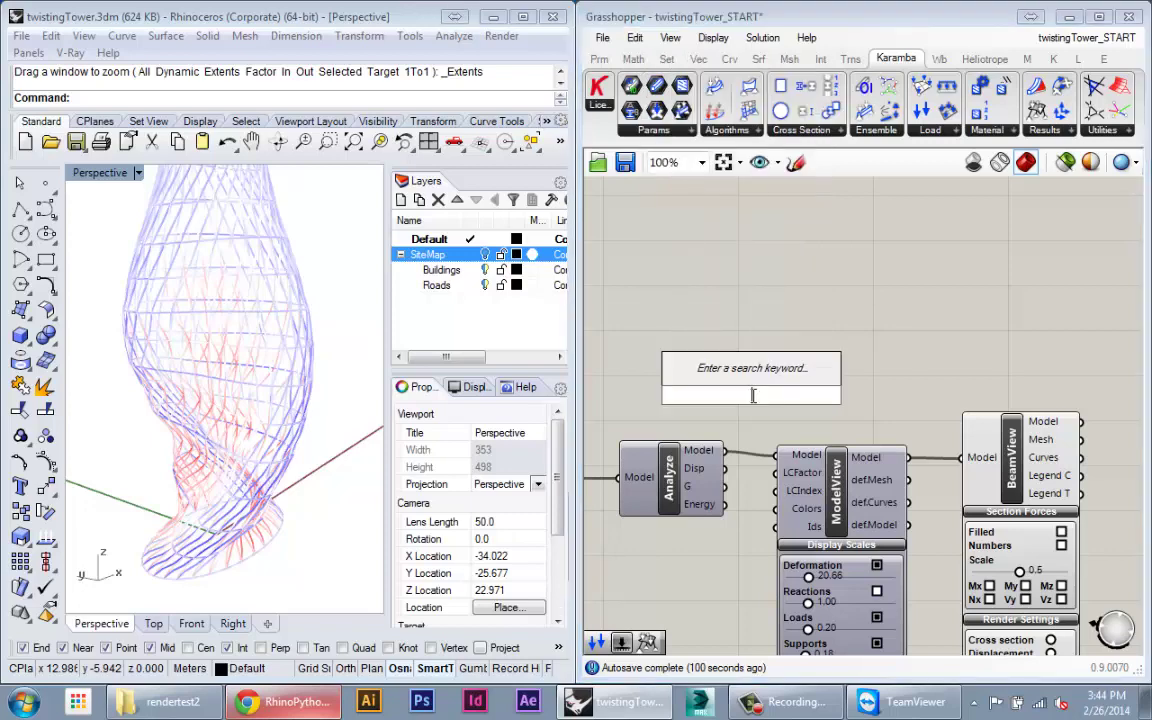
text(panel)
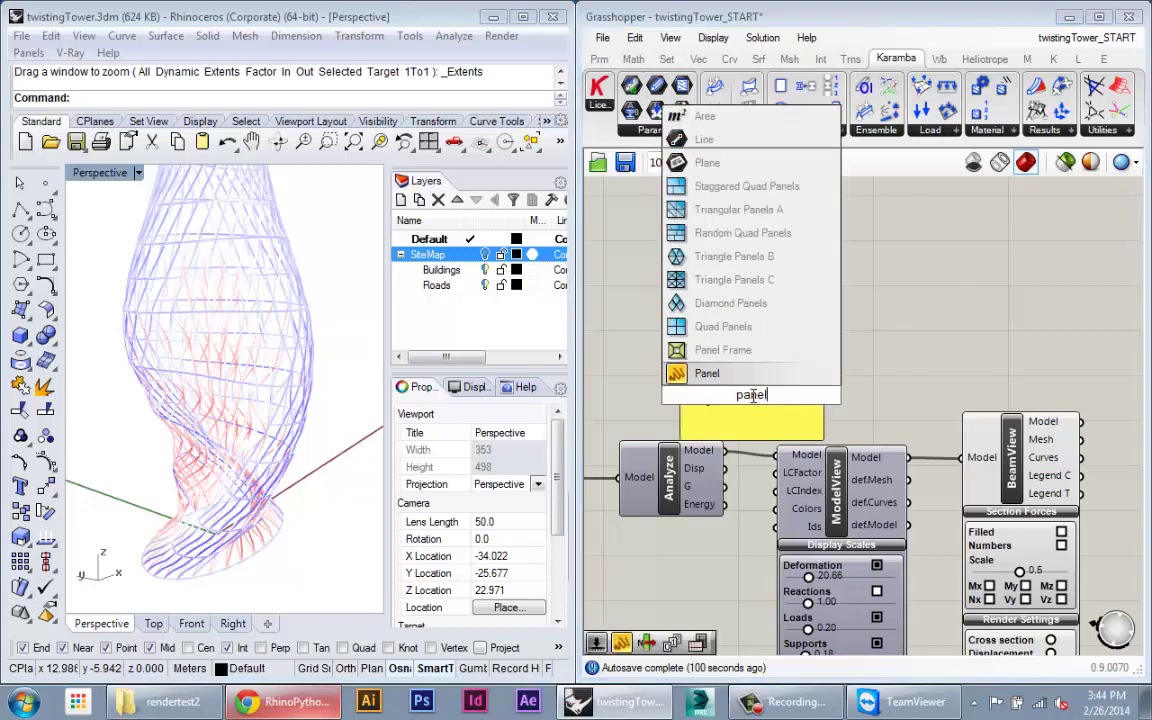
key(Return)
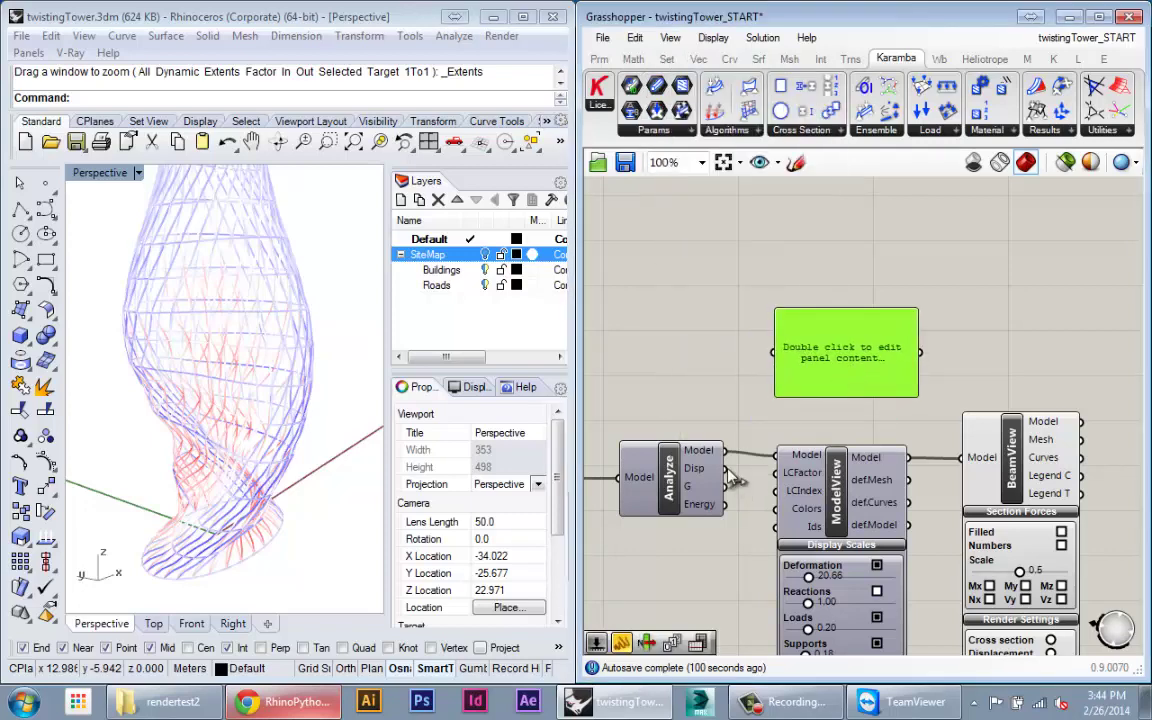
drag(776, 377, 775, 370)
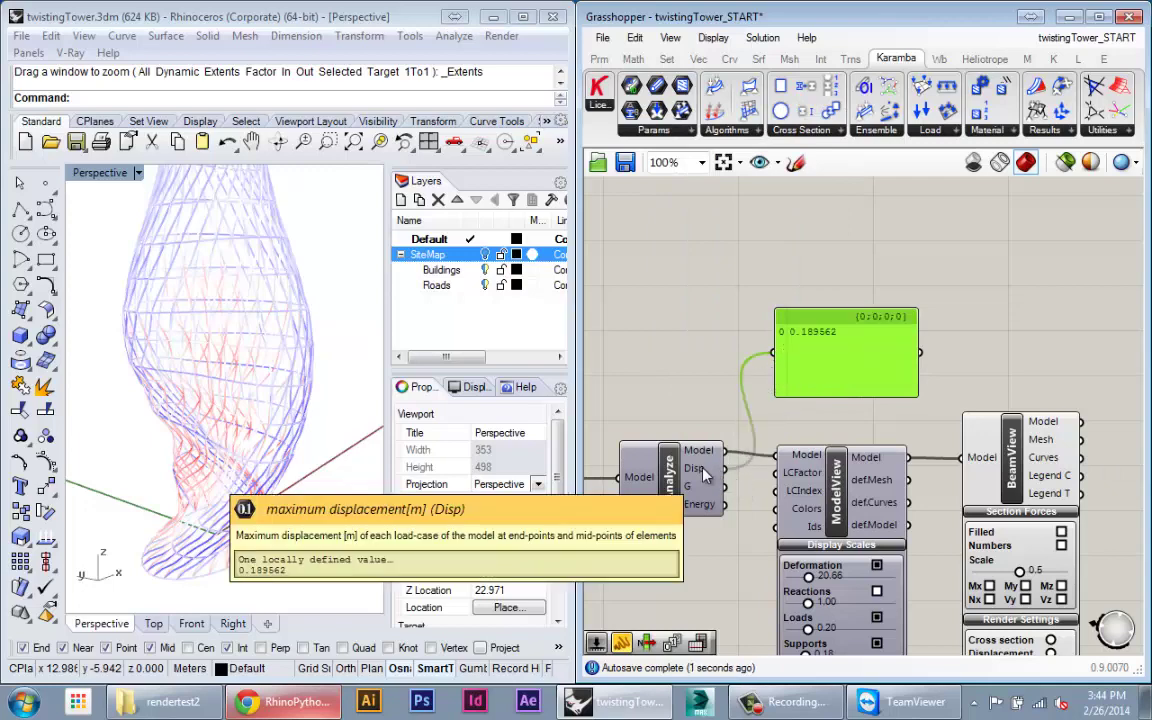
scroll(795, 326, up, 4)
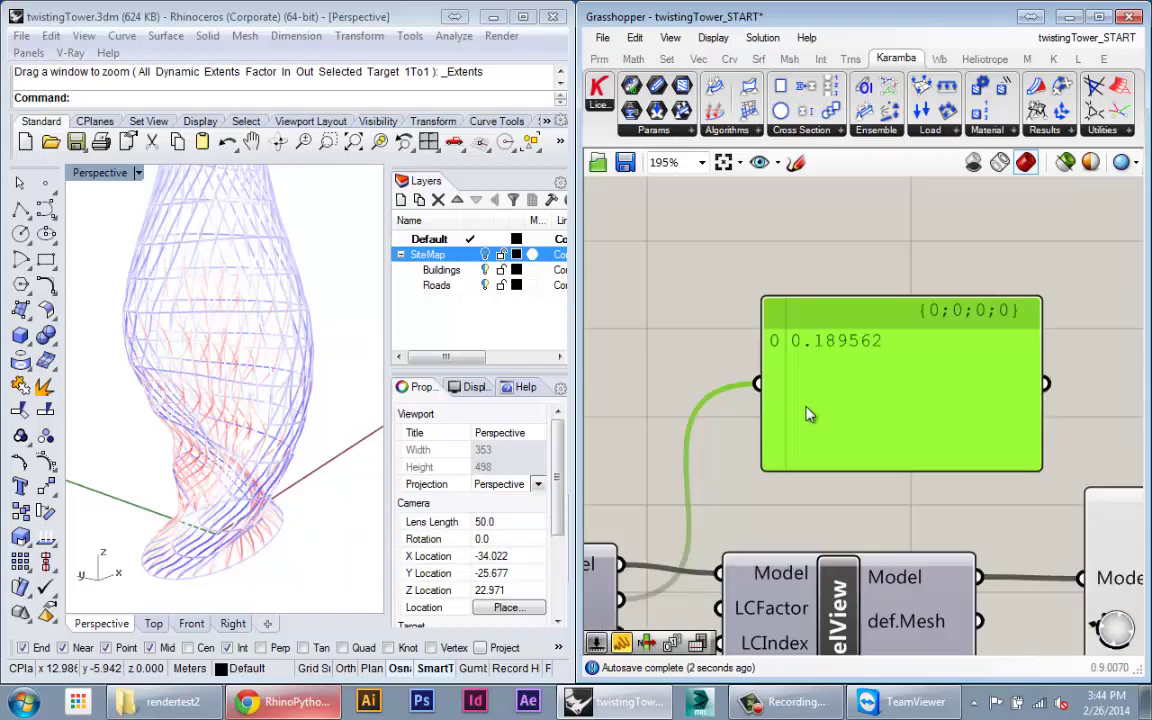
right_drag(634, 573, 700, 526)
scroll(645, 562, down, 1)
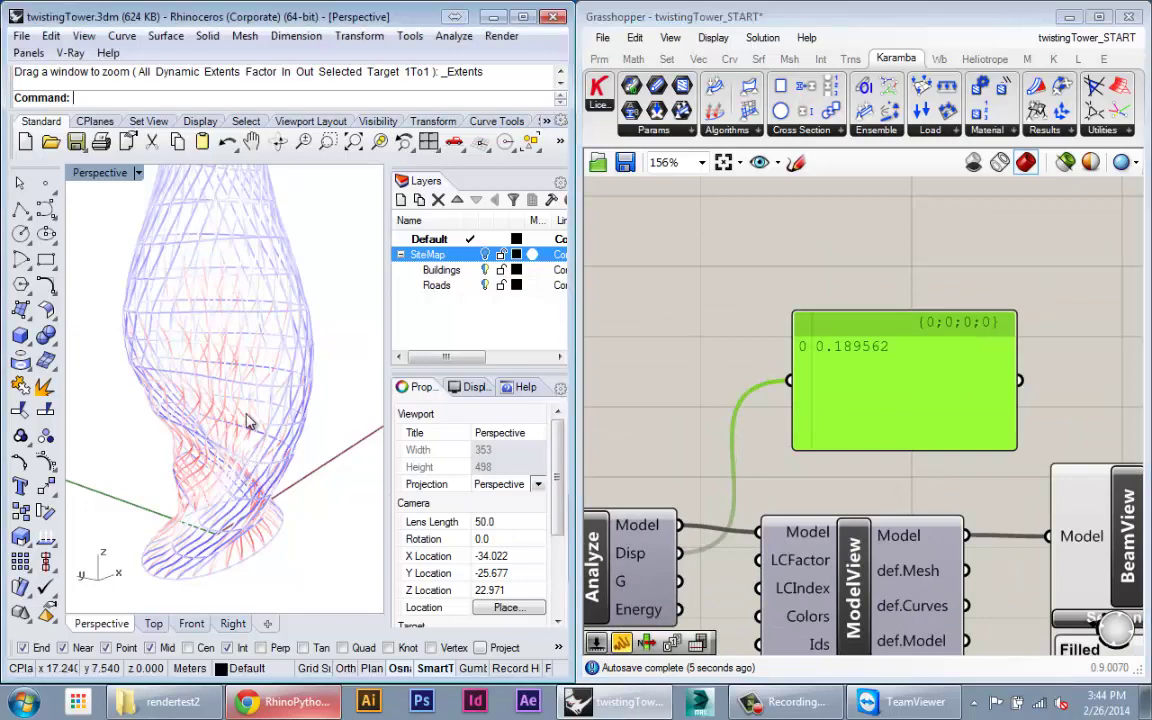
- View the whole tower again and move the displacement panel above and beyond the BeamView component
right_drag(222, 352, 226, 372)
drag(855, 360, 843, 330)
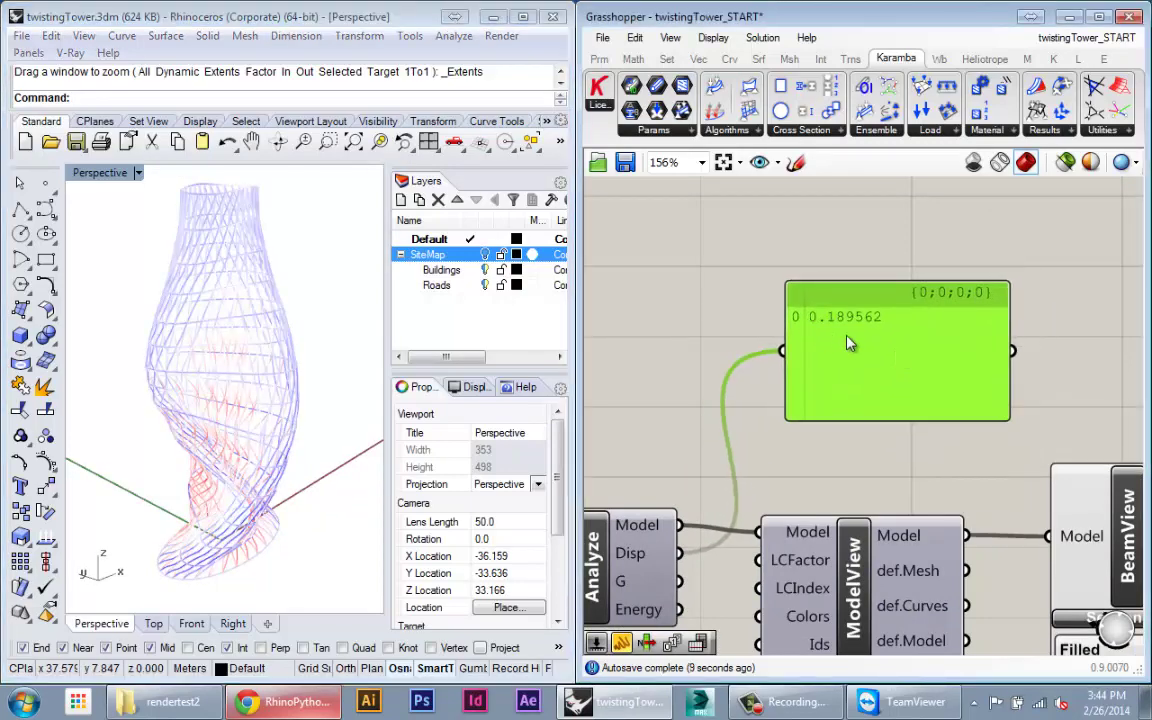
drag(854, 391, 828, 392)
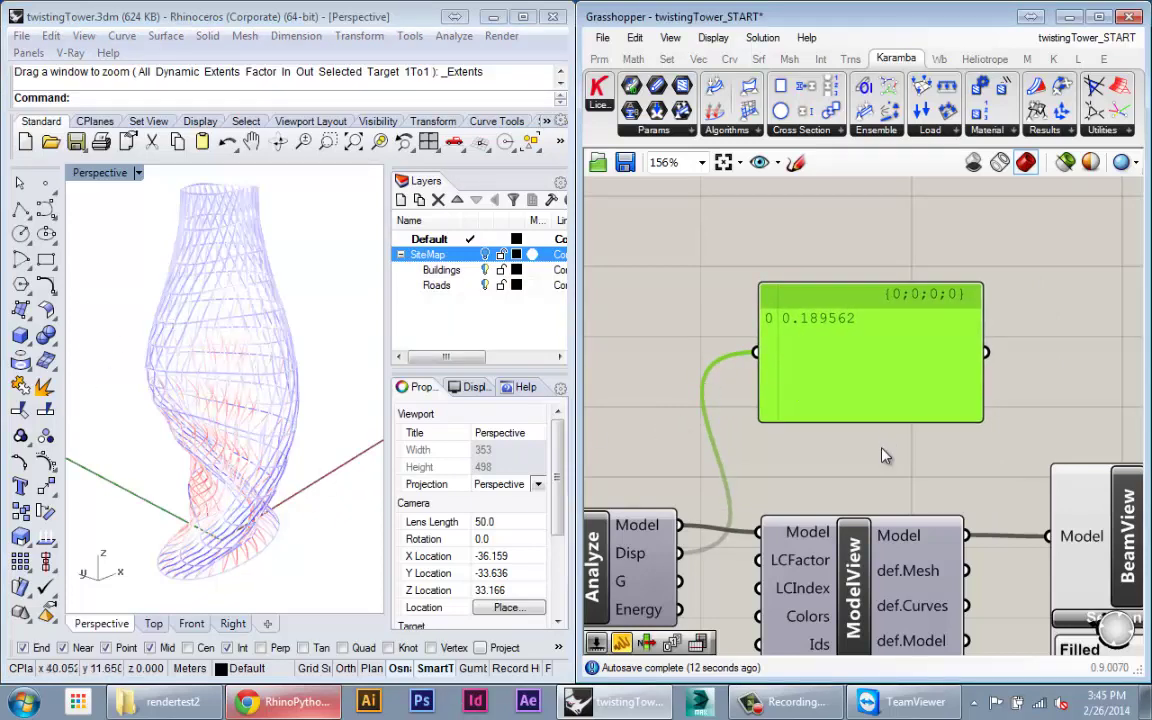
right_drag(880, 461, 758, 406)
scroll(798, 436, down, 2)
drag(728, 367, 1060, 375)
right_drag(1032, 453, 928, 459)
scroll(851, 494, up, 1)
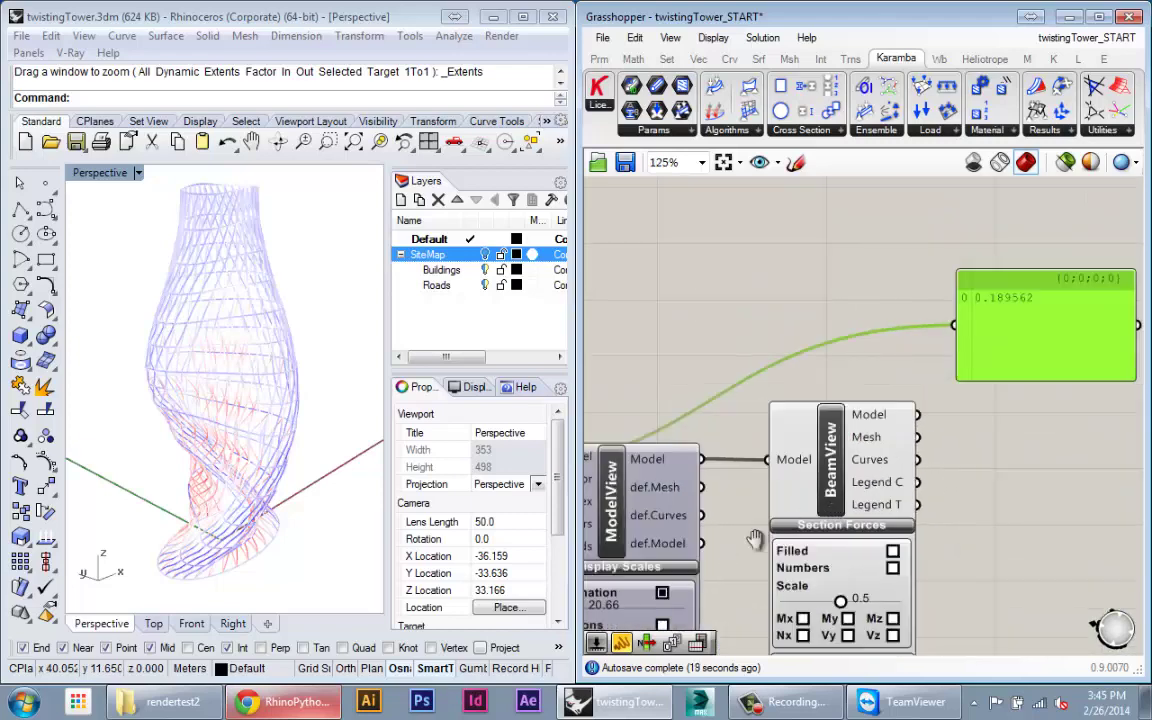
- Adjust BeamView's position beside ModelView and collapse its Section Forces options
right_drag(833, 523, 884, 512)
scroll(880, 512, down, 3)
right_drag(640, 557, 497, 516)
scroll(745, 533, up, 2)
drag(884, 426, 885, 418)
right_drag(906, 557, 884, 535)
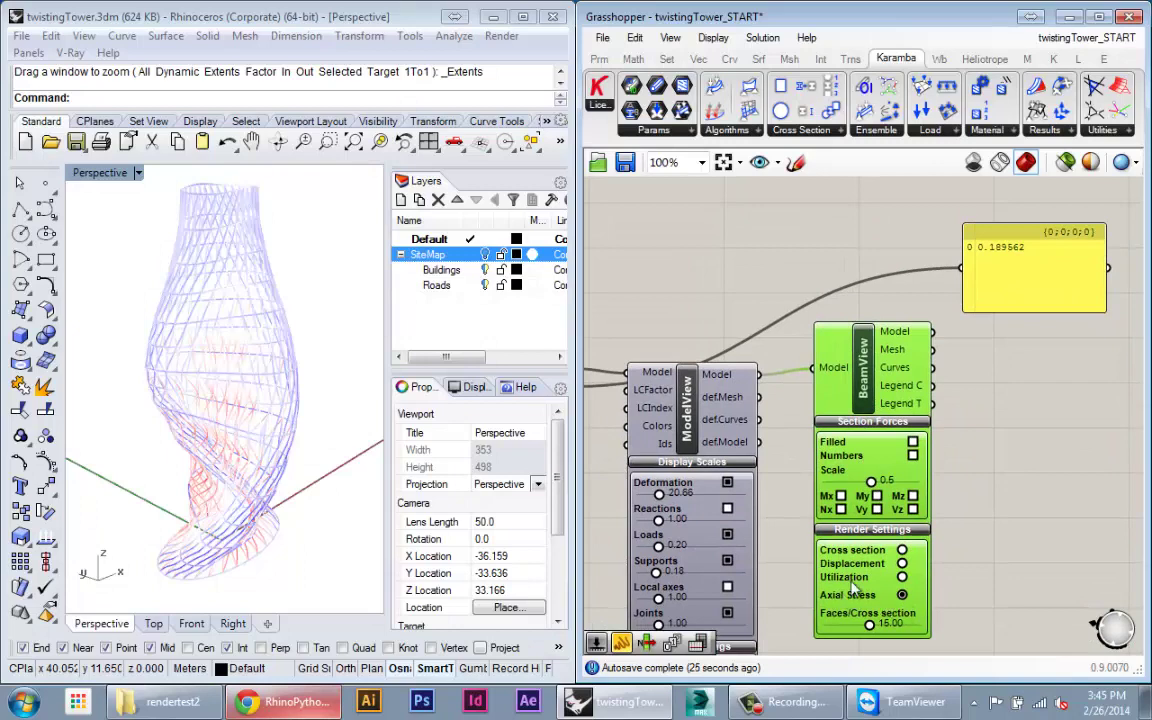
click(867, 422)
right_click(850, 508)
drag(864, 408, 865, 417)
- Add a Karamba Resultant Section Forces component above ModelView and connect Analyze's Model output to its Model input
click(1047, 130)
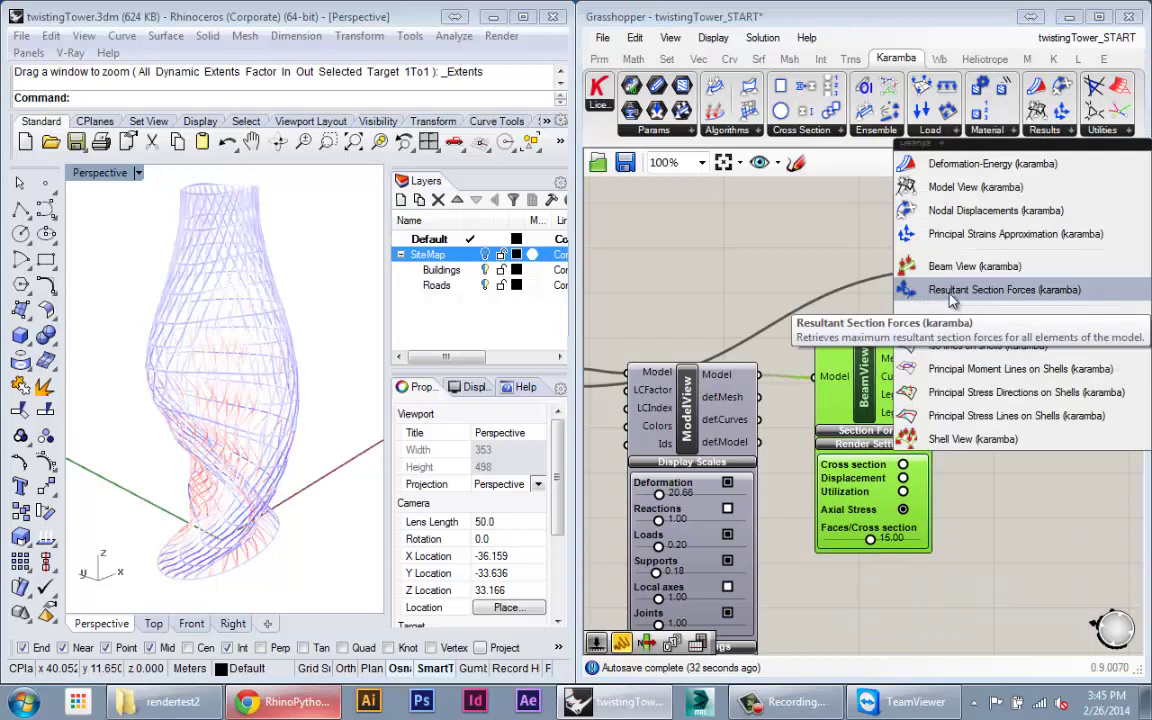
drag(951, 290, 822, 260)
right_drag(772, 358, 752, 460)
drag(735, 449, 750, 315)
right_drag(741, 487, 840, 512)
right_drag(697, 504, 728, 499)
drag(1006, 388, 822, 394)
right_drag(837, 387, 825, 405)
- Inspect the resultant bending moment (M) and shear force (V) outputs of the Res-S-Force component
mouse_move(825, 405)
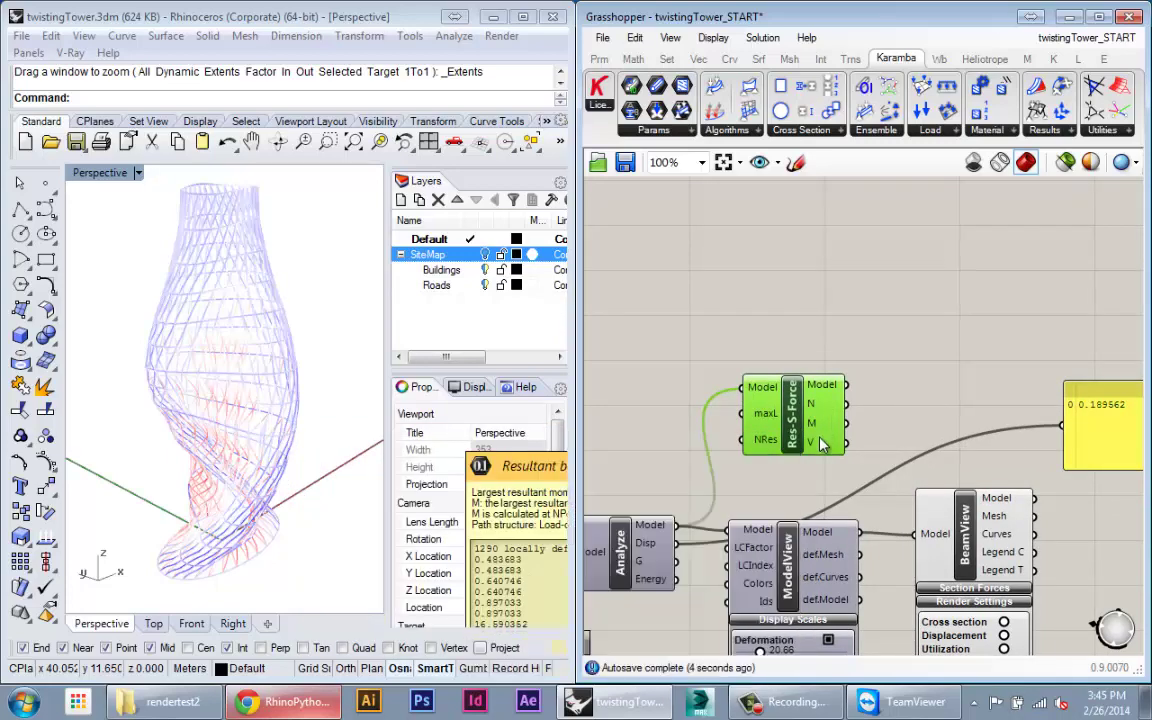
scroll(805, 410, up, 1)
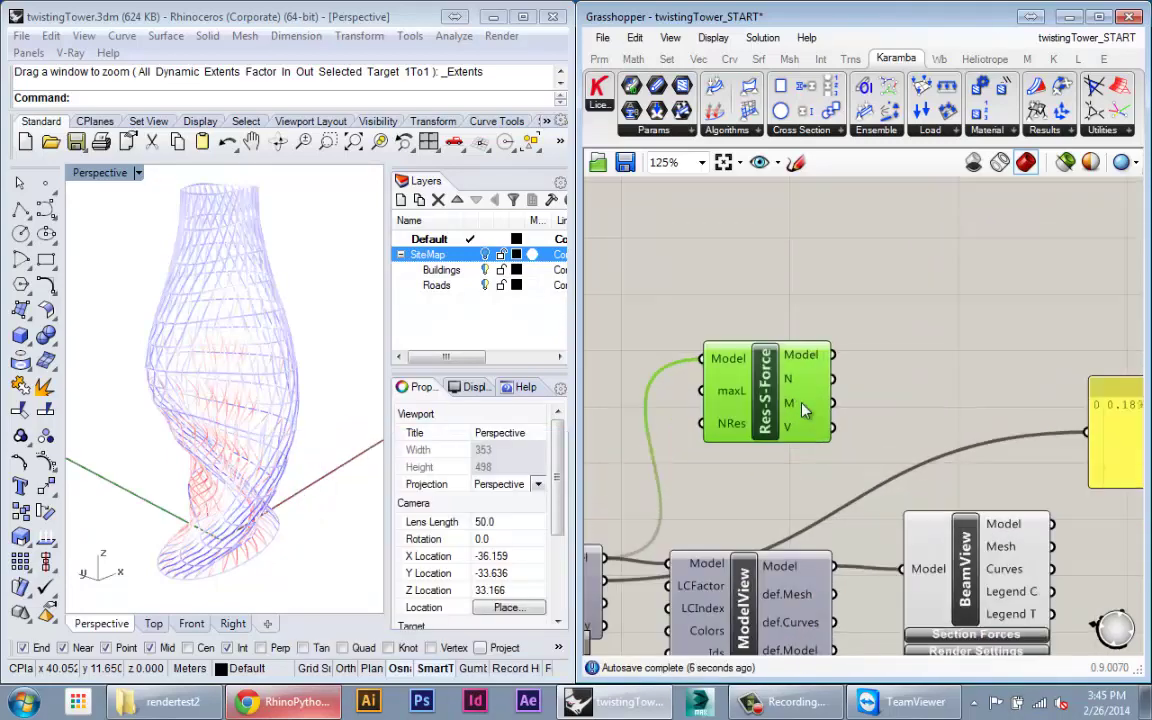
scroll(805, 410, up, 2)
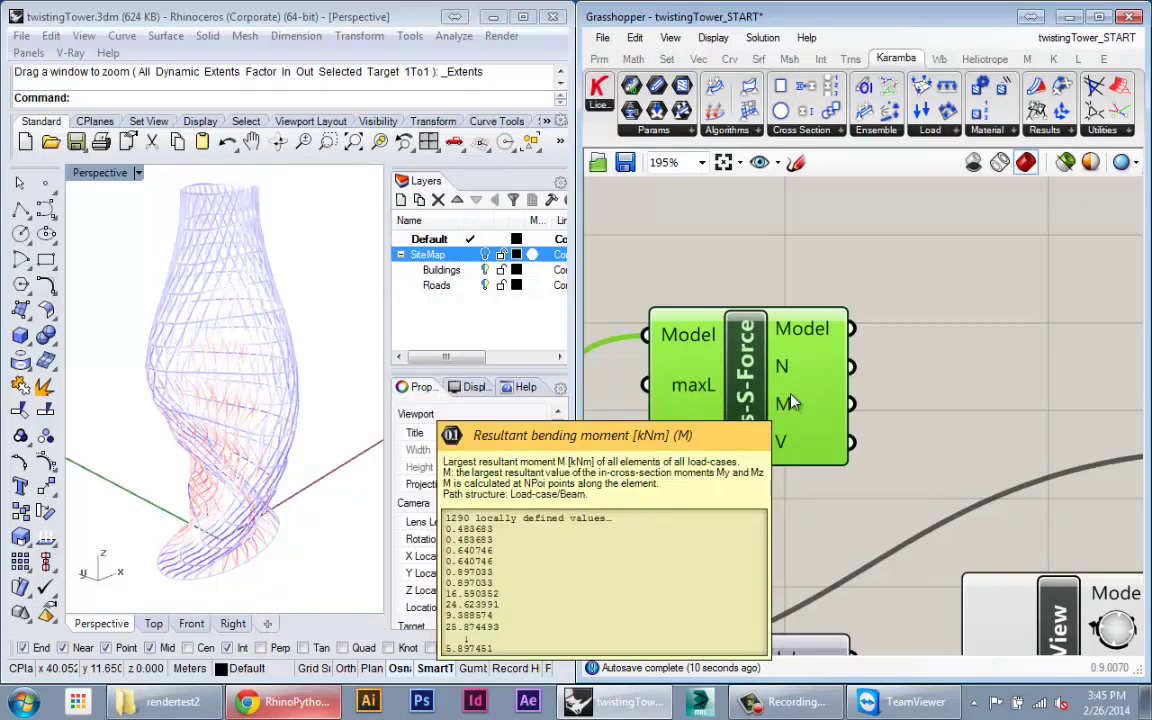
mouse_move(788, 443)
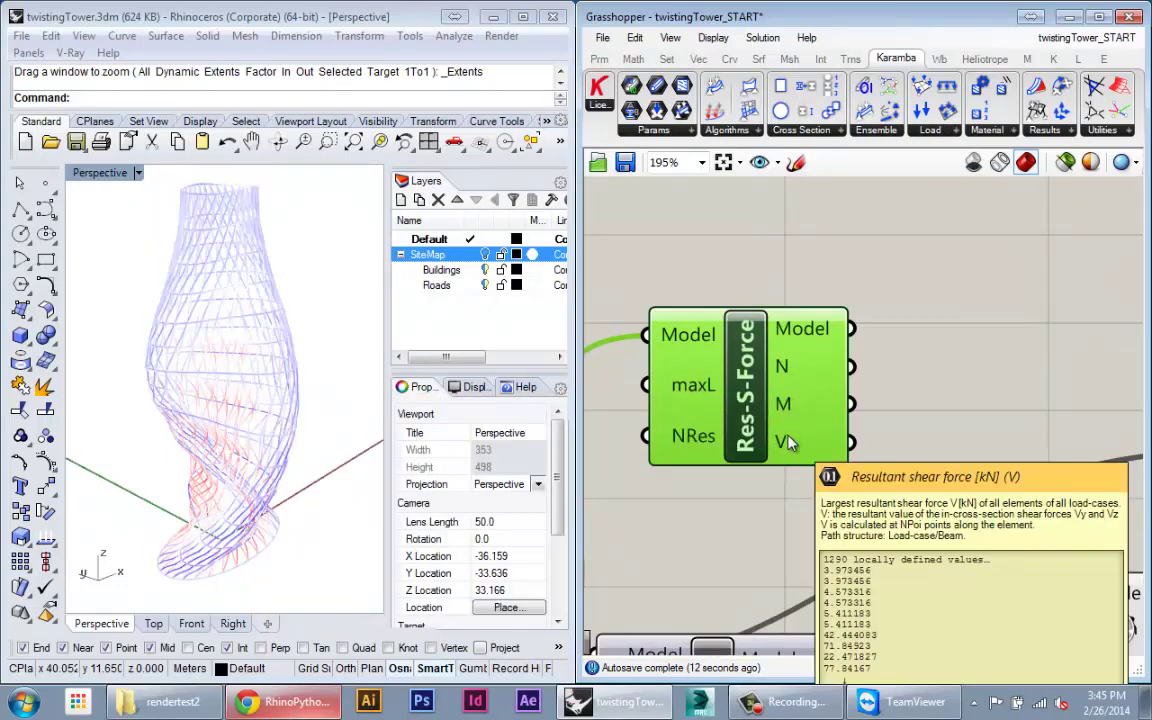
scroll(788, 443, down, 4)
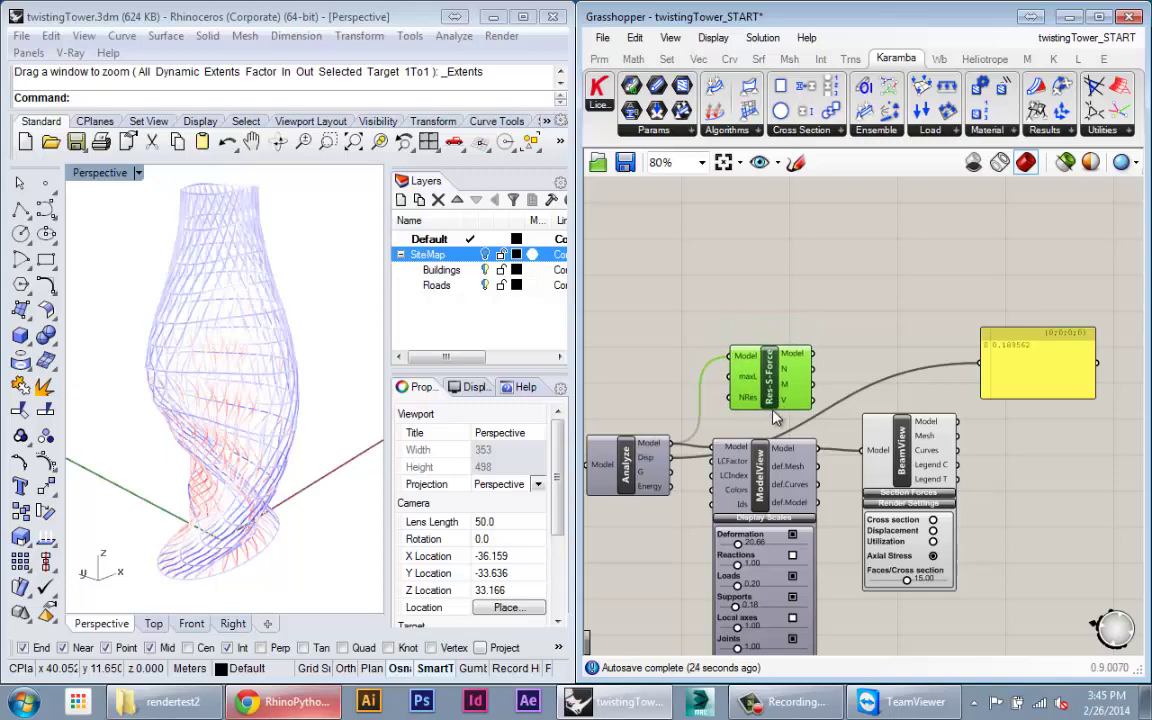
- Move the Res-S-Force component down close to ModelView and select BeamView
drag(771, 400, 778, 419)
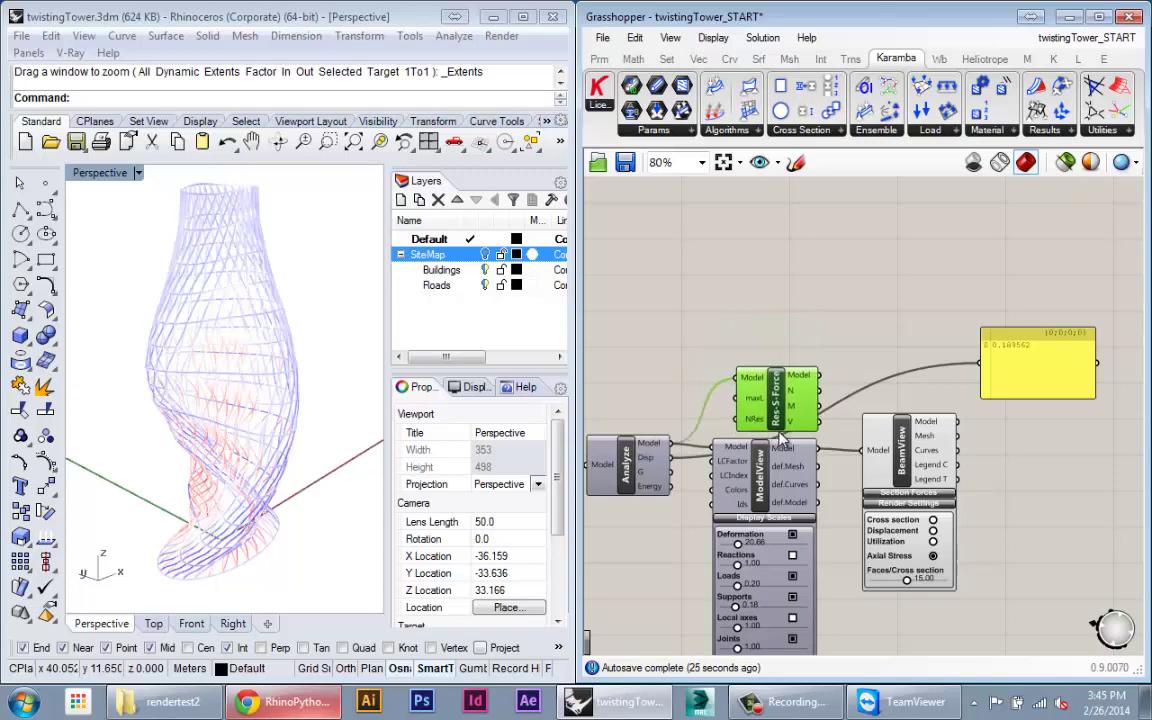
scroll(780, 437, up, 2)
scroll(930, 421, down, 3)
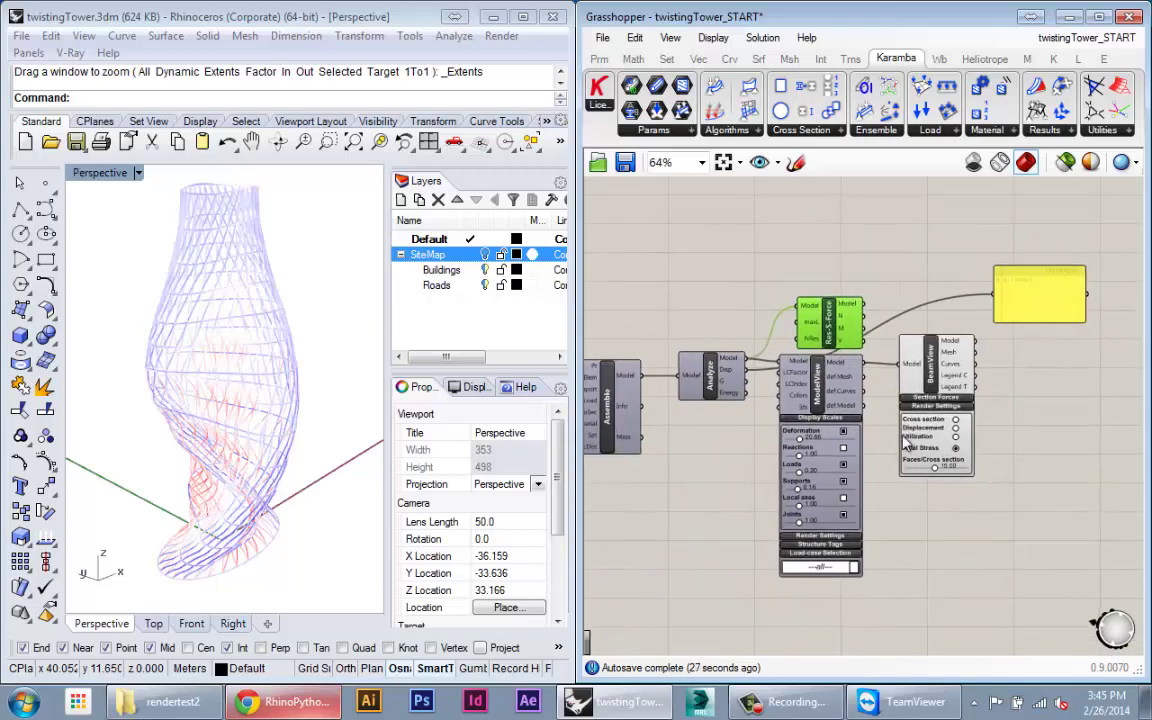
click(930, 421)
scroll(933, 405, up, 2)
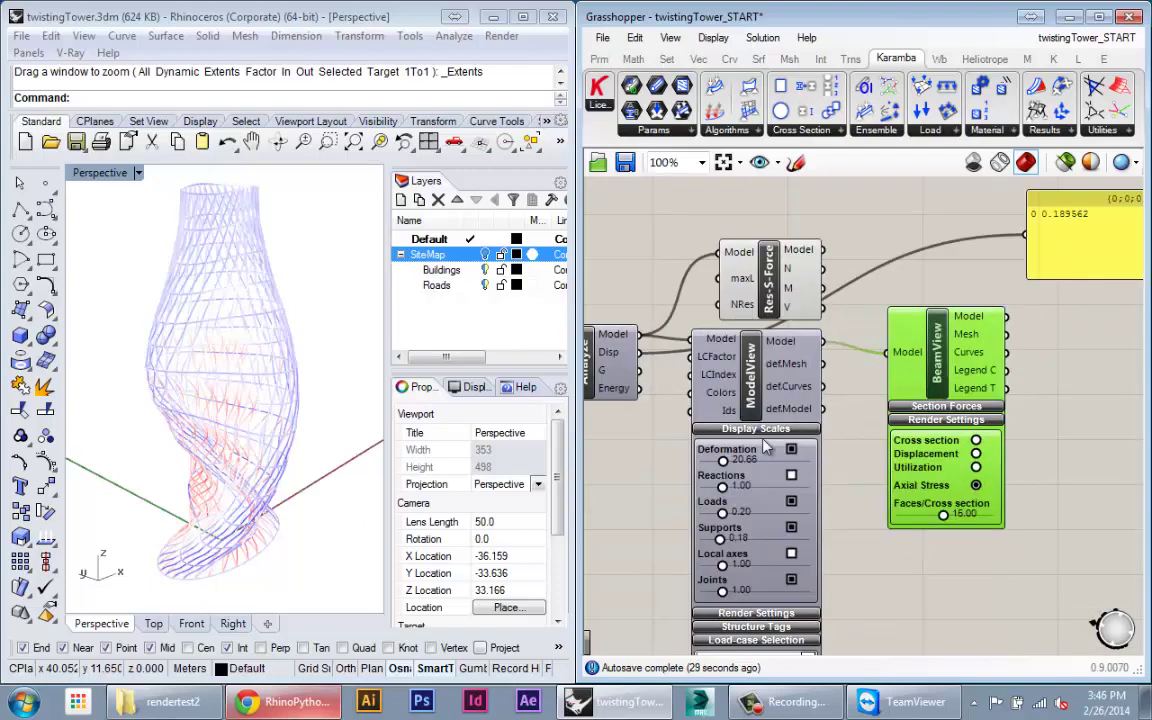